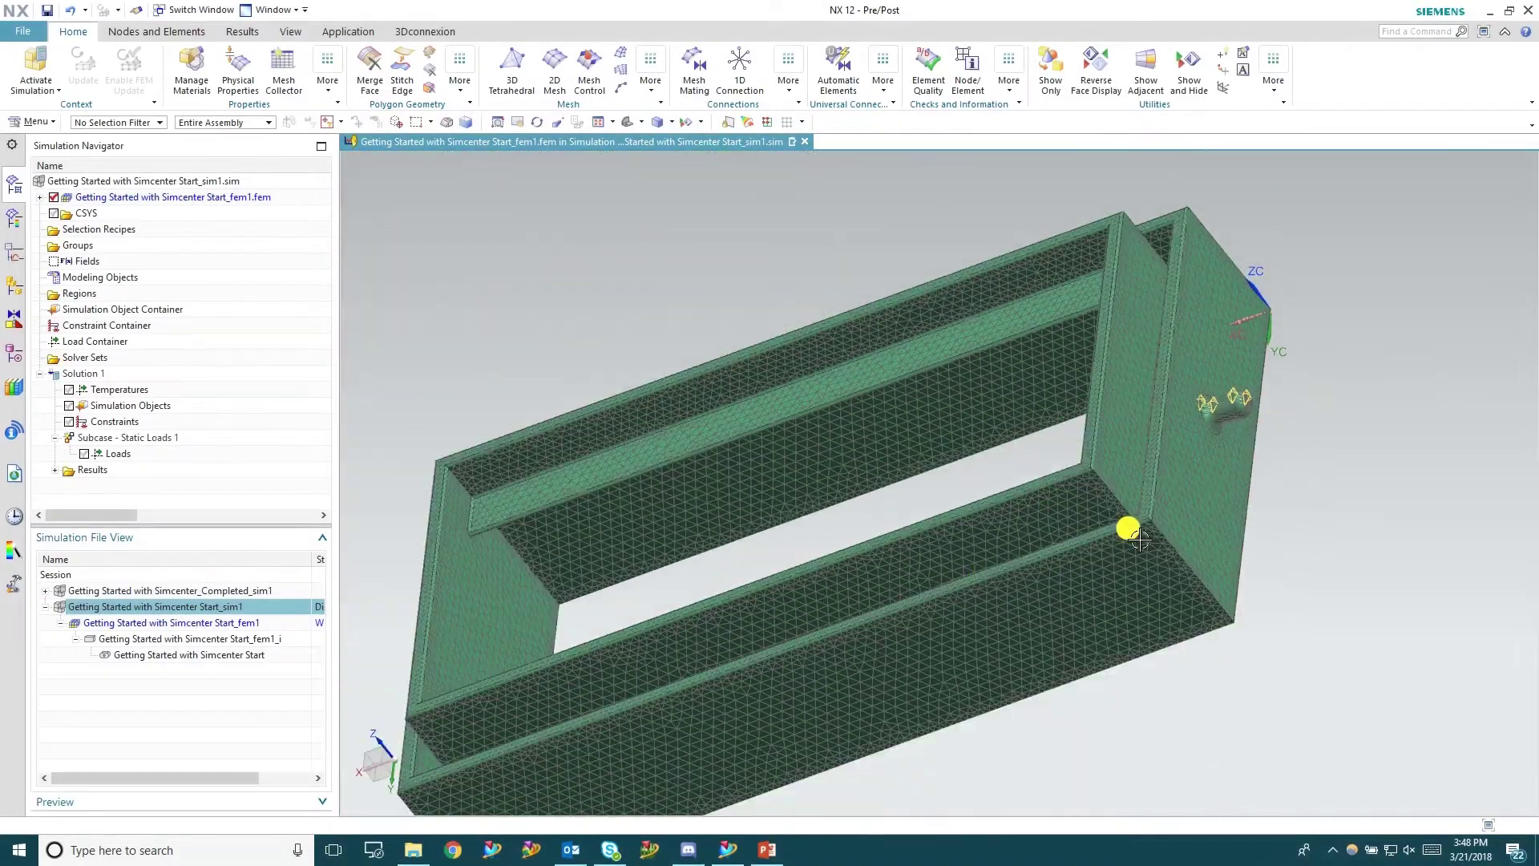
Orbit and zoom the view to inspect the box mesh.
{"action": "middle_click_drag", "start_coordinate": [1124, 526], "coordinate": [1076, 413]}
{"action": "scroll", "coordinate": [629, 653], "scroll_direction": "up", "scroll_amount": 5}
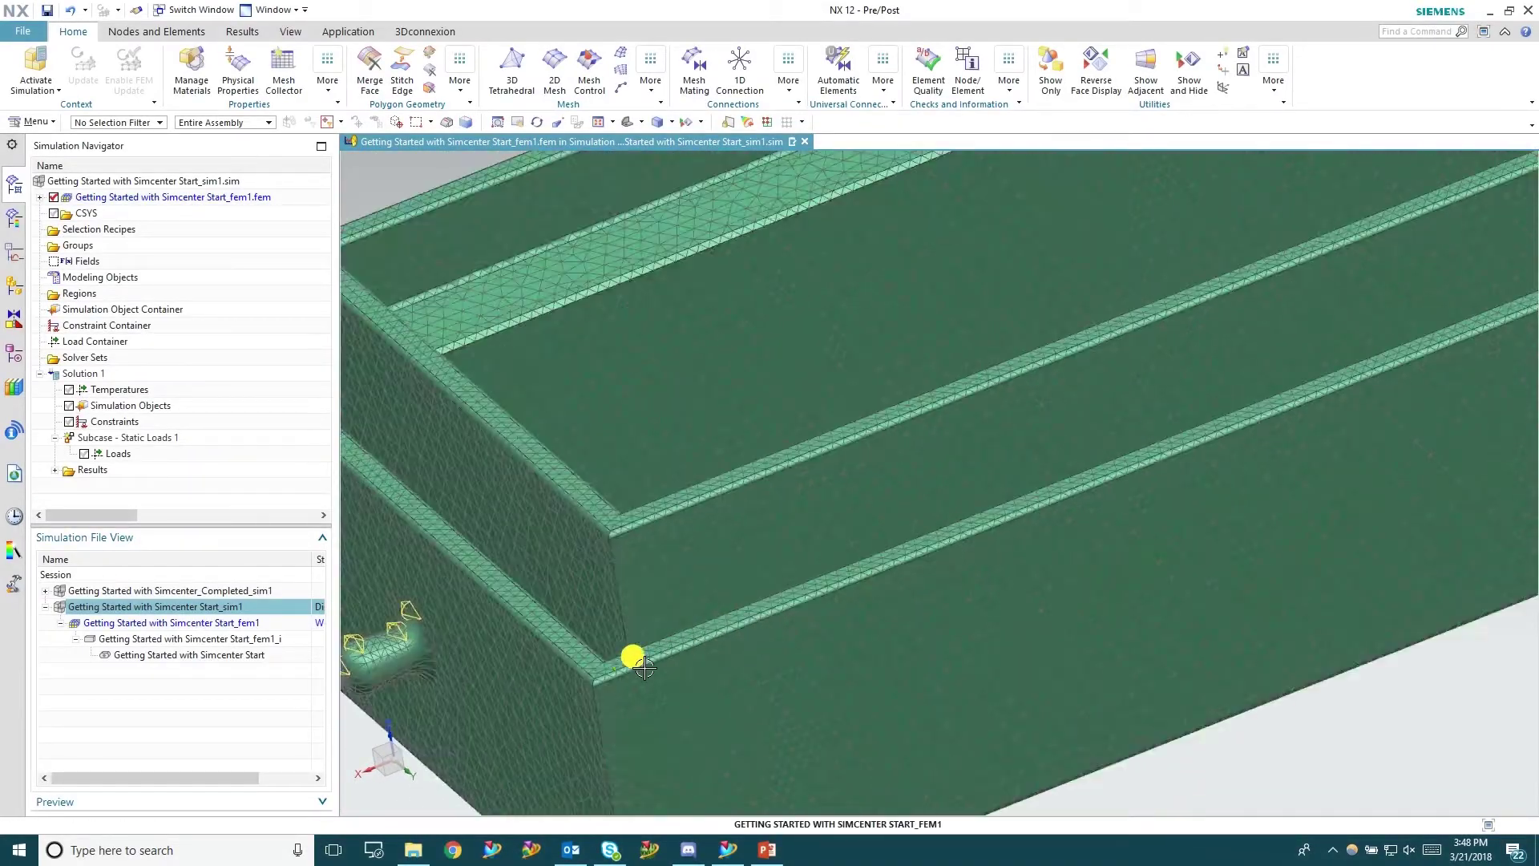
{"action": "scroll", "coordinate": [962, 441], "scroll_direction": "down", "scroll_amount": 2}
{"action": "scroll", "coordinate": [576, 624], "scroll_direction": "up", "scroll_amount": 3}
{"action": "scroll", "coordinate": [577, 625], "scroll_direction": "up", "scroll_amount": 2}
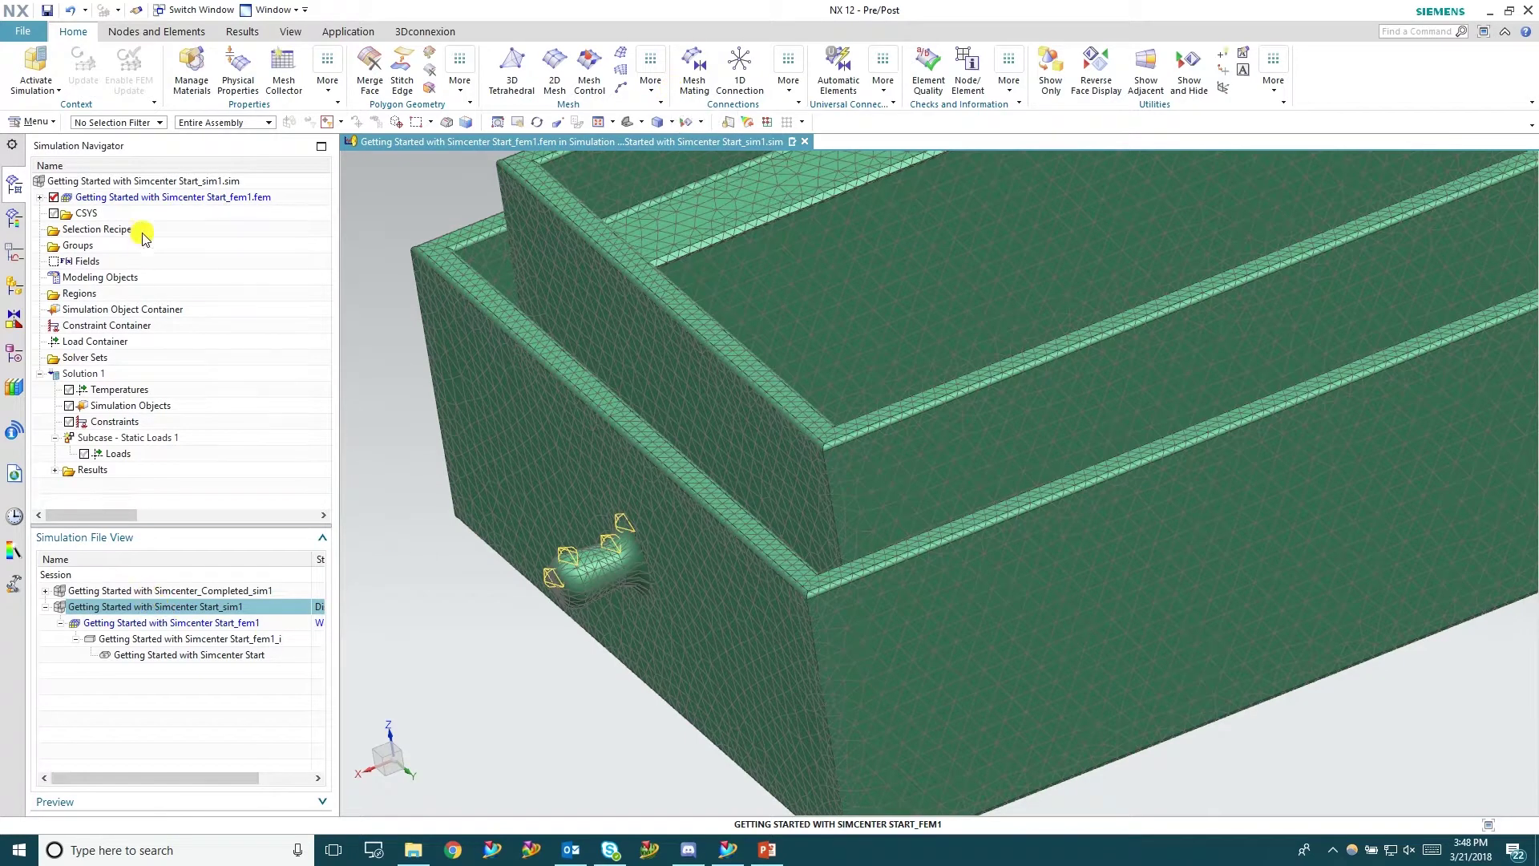
Make Getting Started with Simcenter Start_sim1.sim the active work part.
{"action": "left_click", "coordinate": [145, 183]}
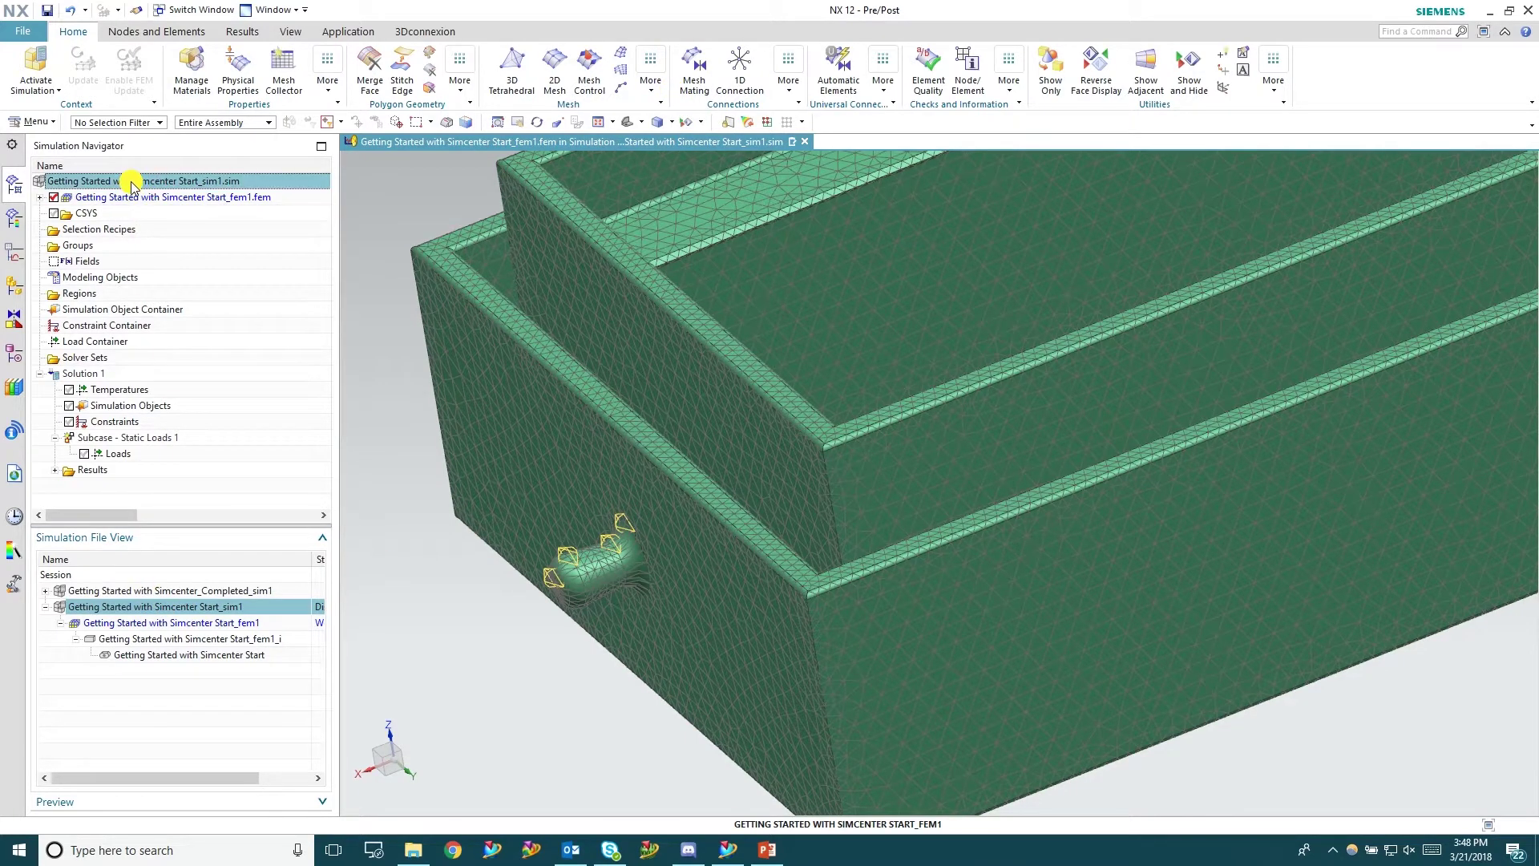
{"action": "left_click", "coordinate": [36, 80]}
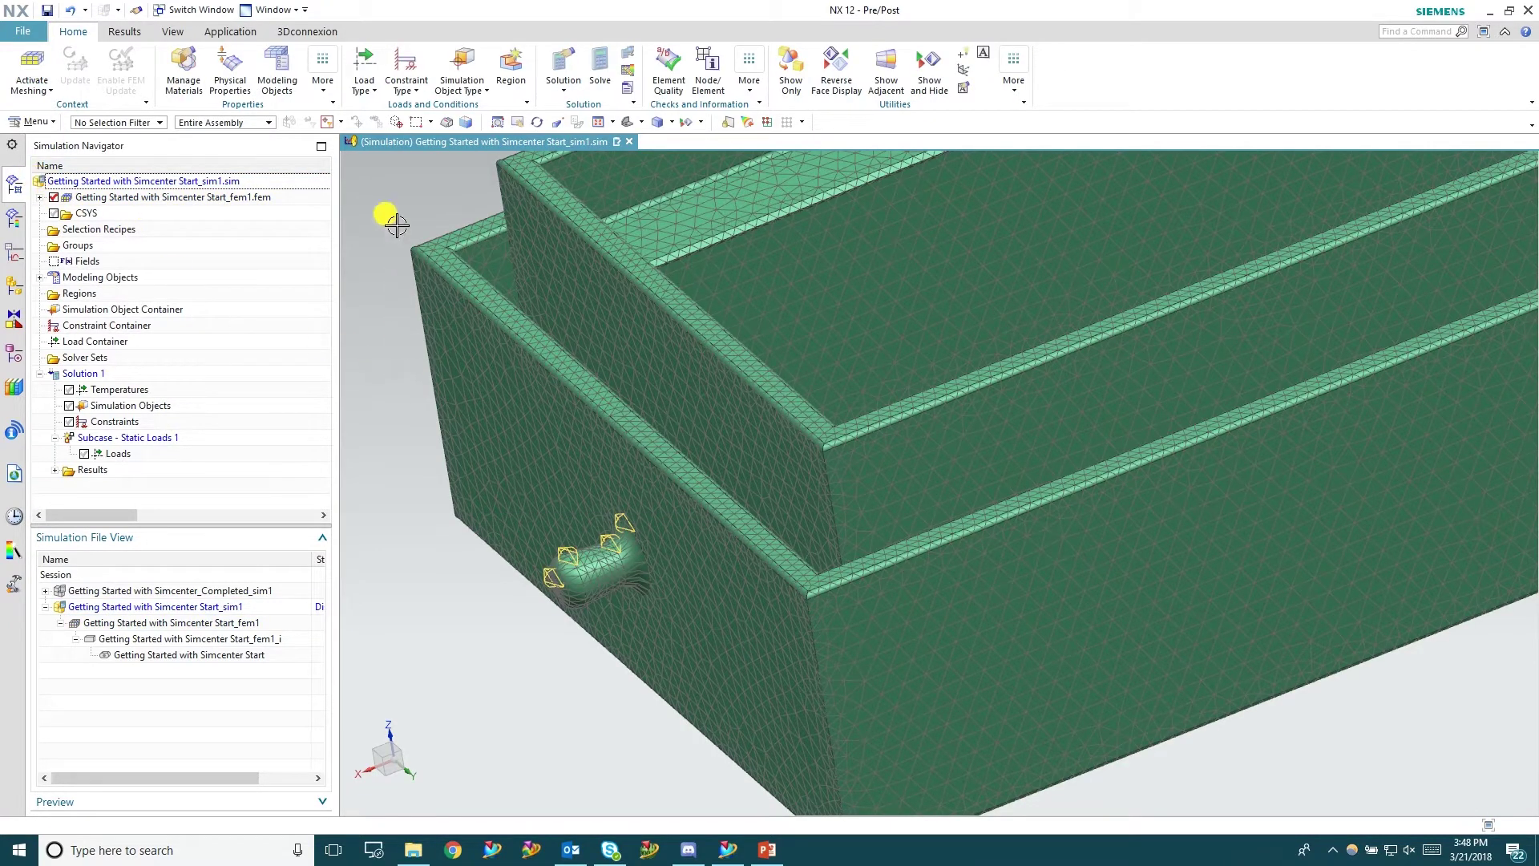
{"action": "left_click", "coordinate": [373, 86]}
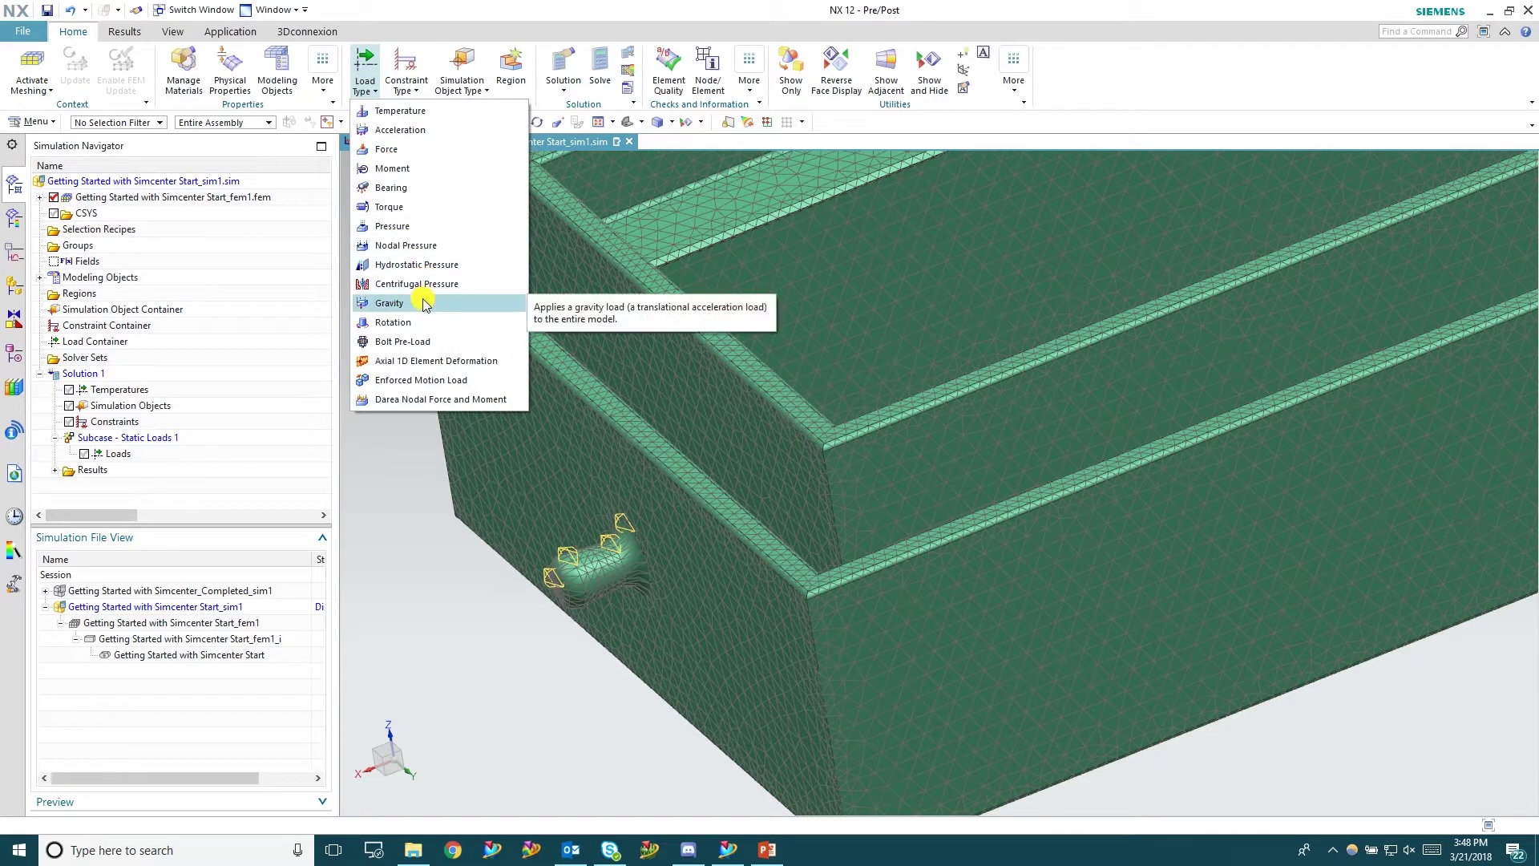
Add a 386.22 in/s² gravity load on the box, pointing down the Z-axis.
{"action": "left_click", "coordinate": [390, 303]}
{"action": "scroll", "coordinate": [876, 584], "scroll_direction": "down", "scroll_amount": 3}
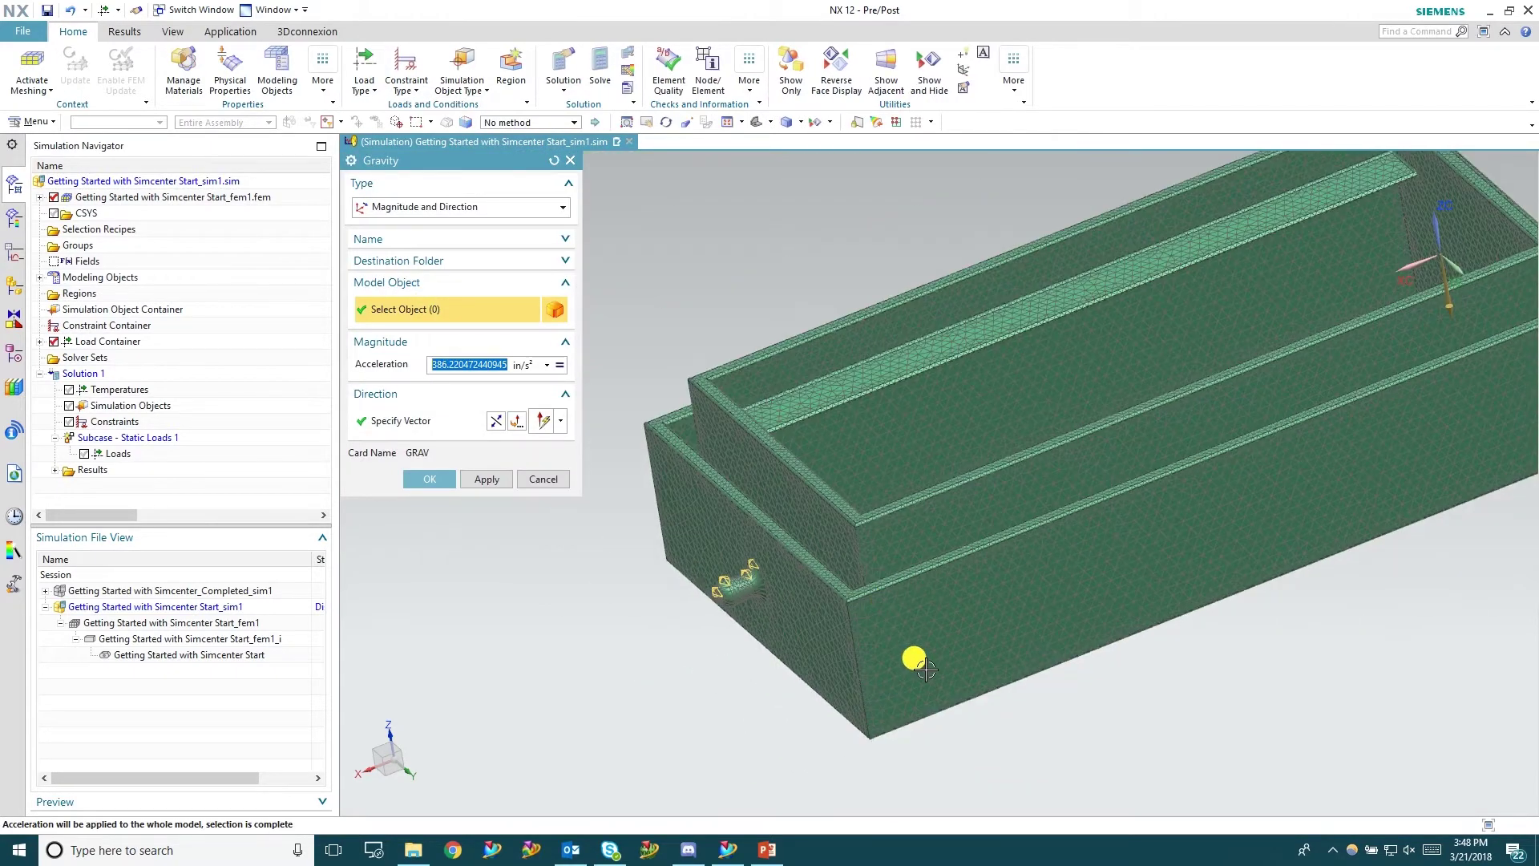
{"action": "scroll", "coordinate": [925, 670], "scroll_direction": "down", "scroll_amount": 4}
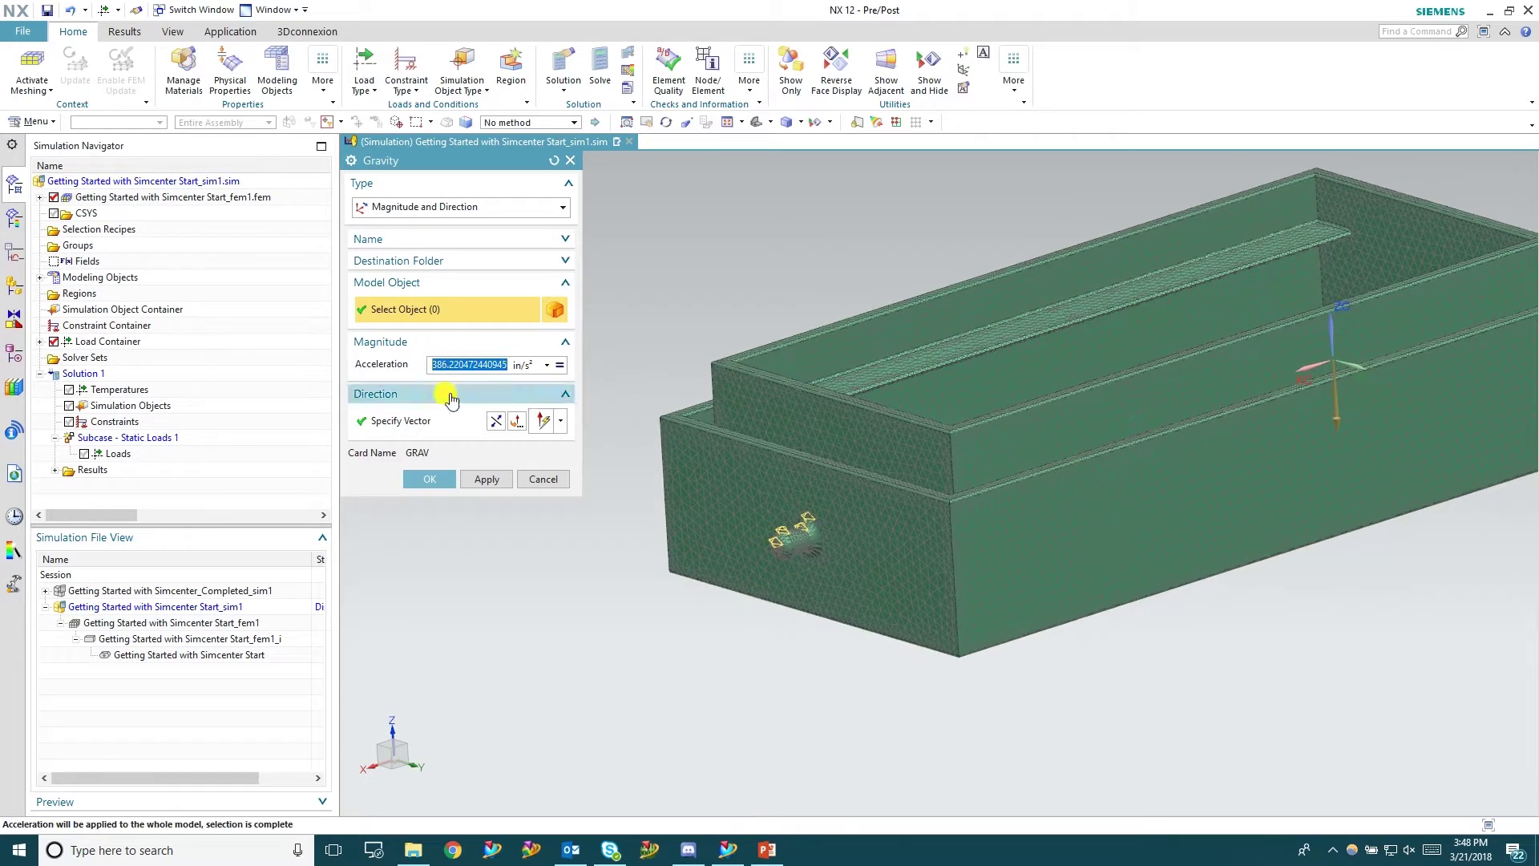
{"action": "left_click", "coordinate": [425, 422]}
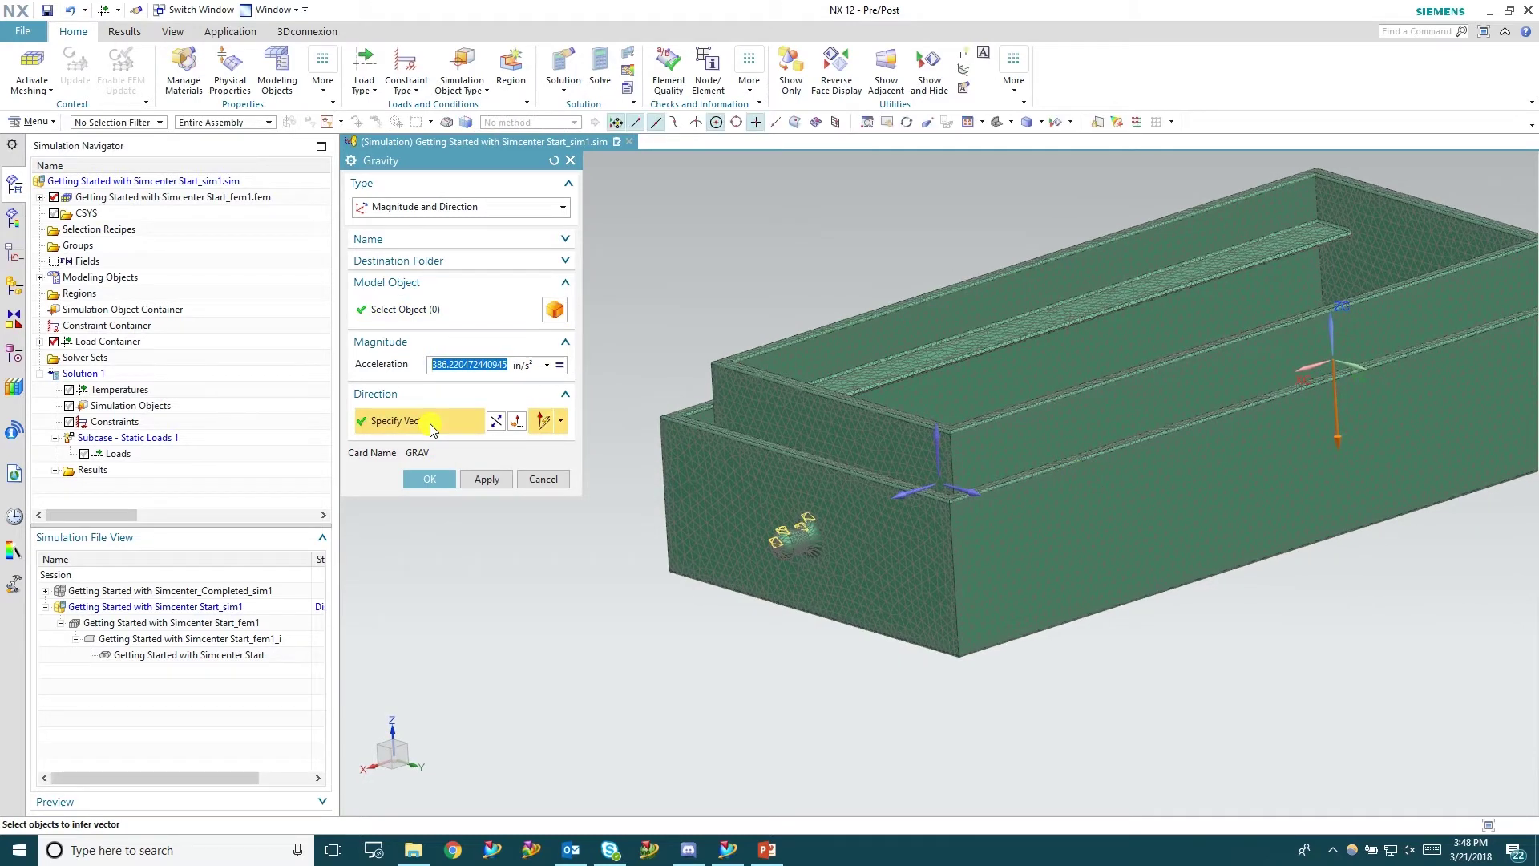
{"action": "left_click", "coordinate": [934, 433]}
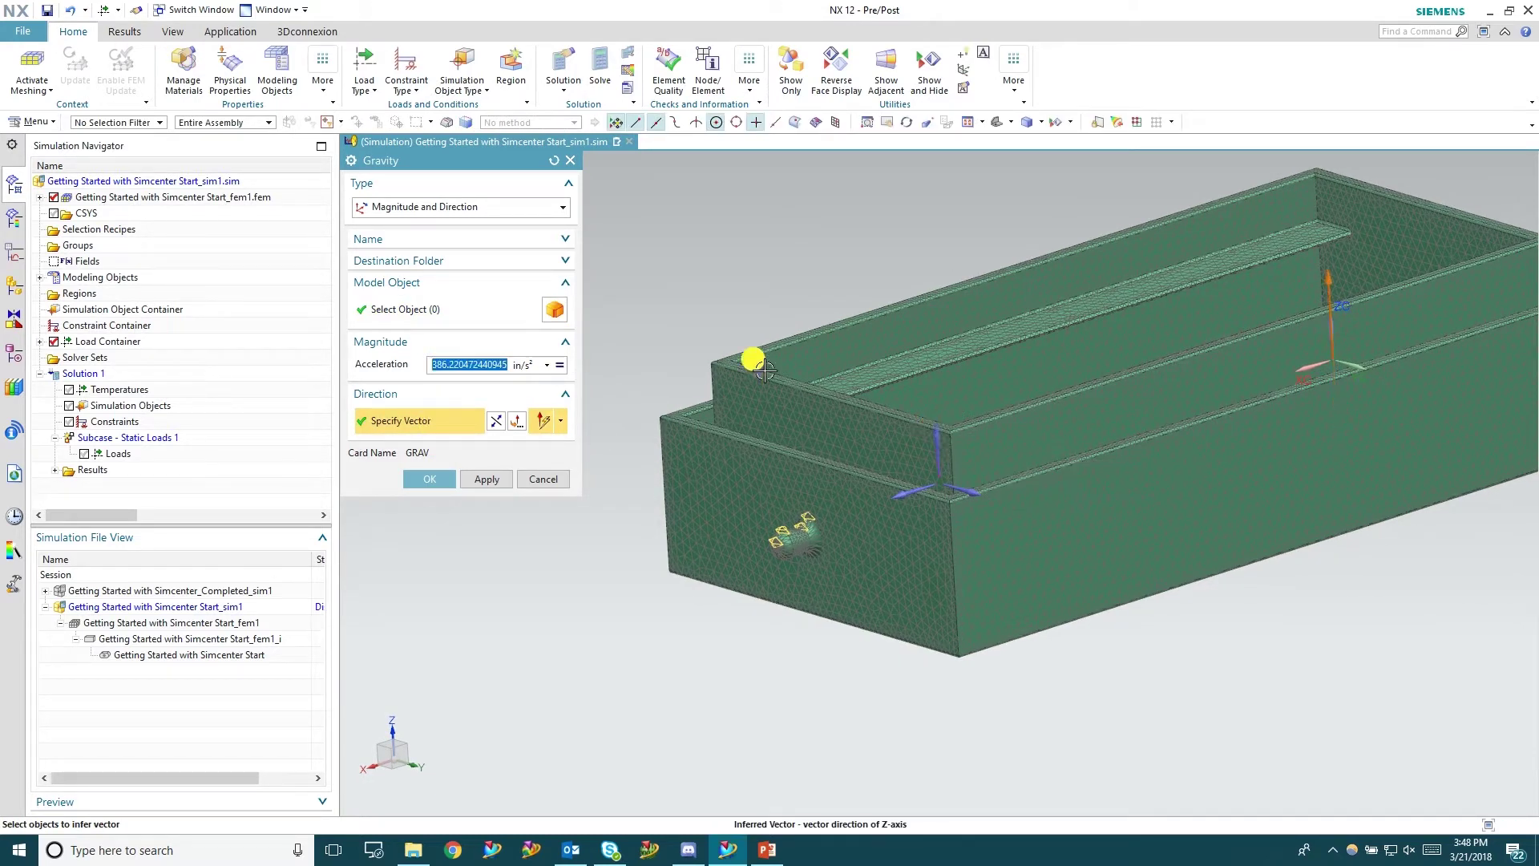
{"action": "left_click", "coordinate": [500, 422]}
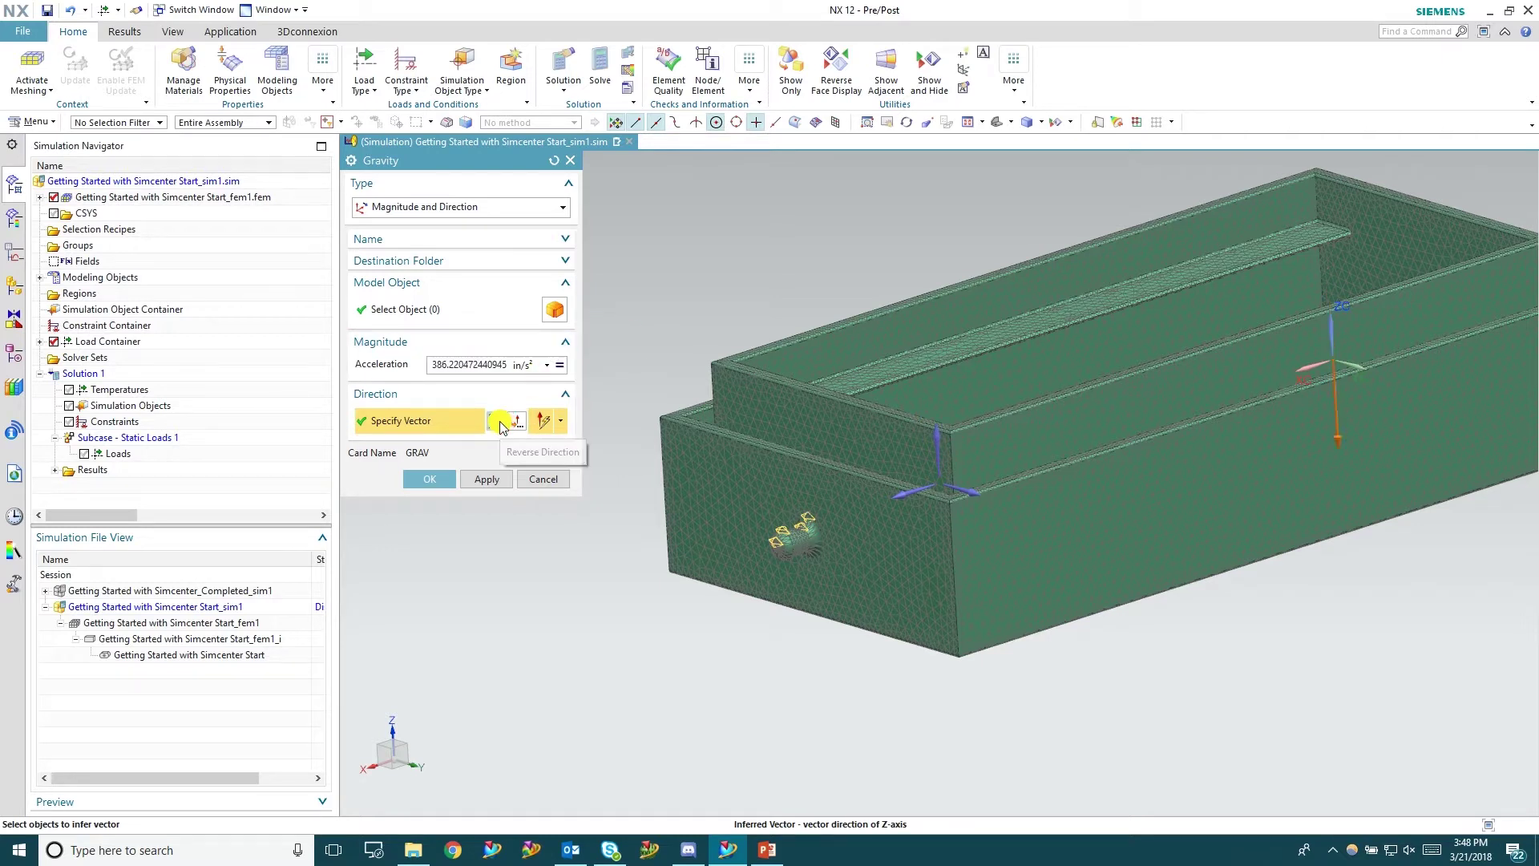
{"action": "left_click", "coordinate": [433, 480]}
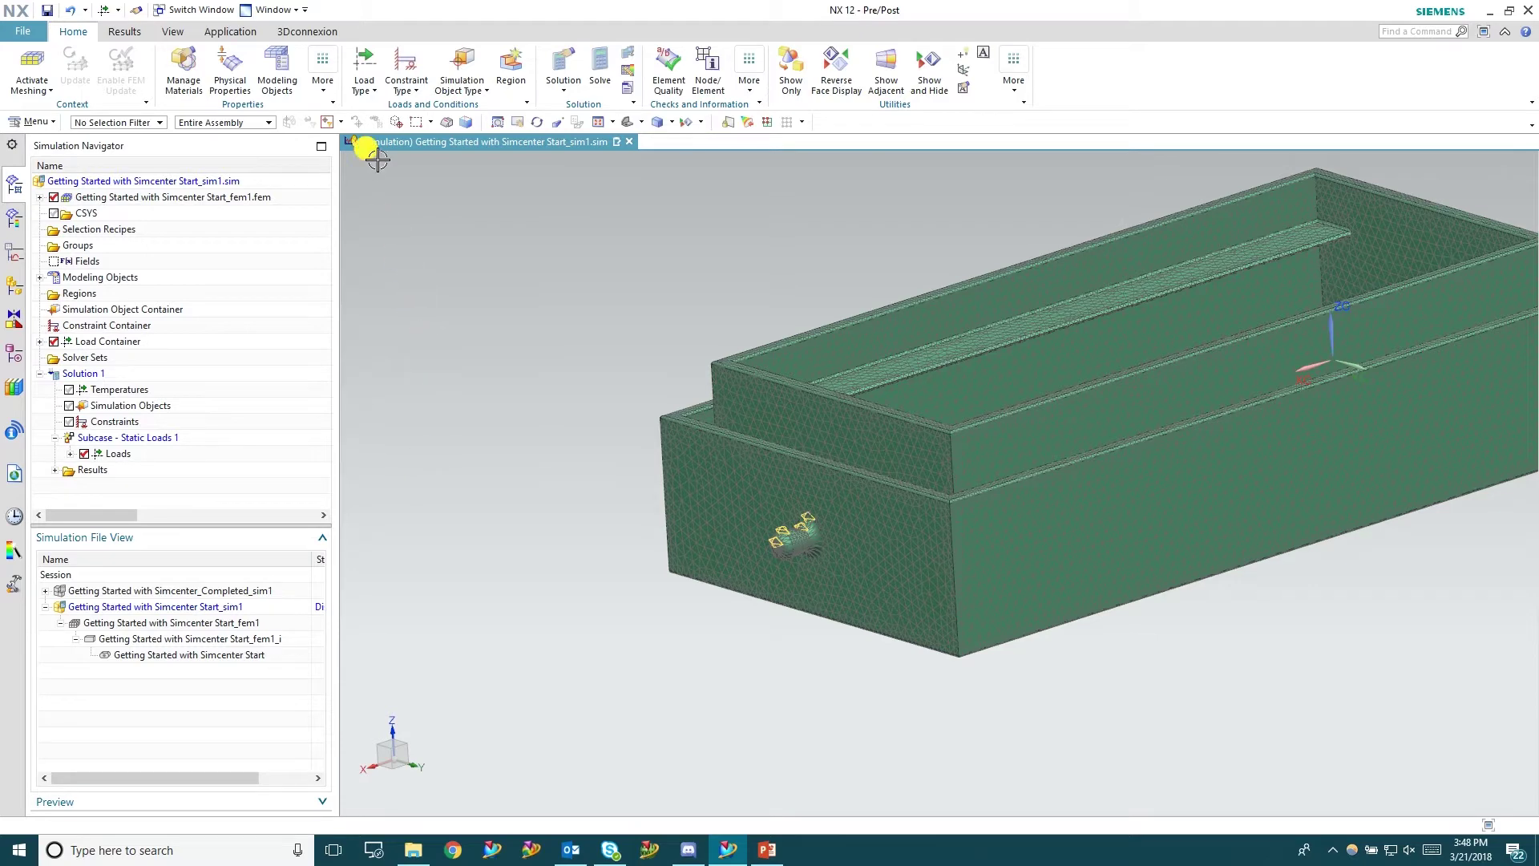
Start a Total per Object force load on the two inner ledge faces.
{"action": "left_click", "coordinate": [366, 90]}
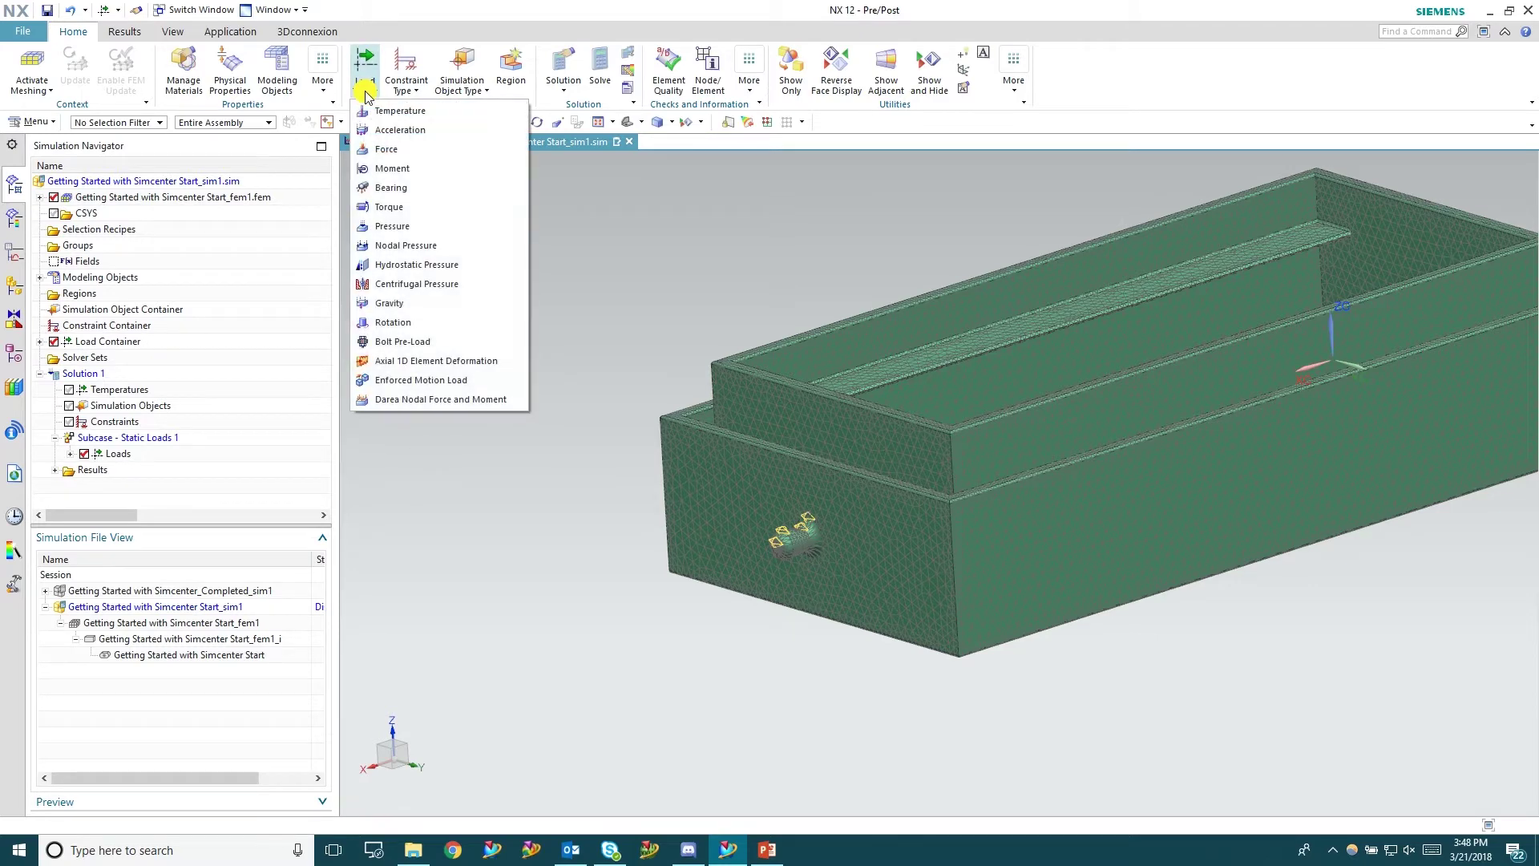
{"action": "left_click", "coordinate": [388, 150]}
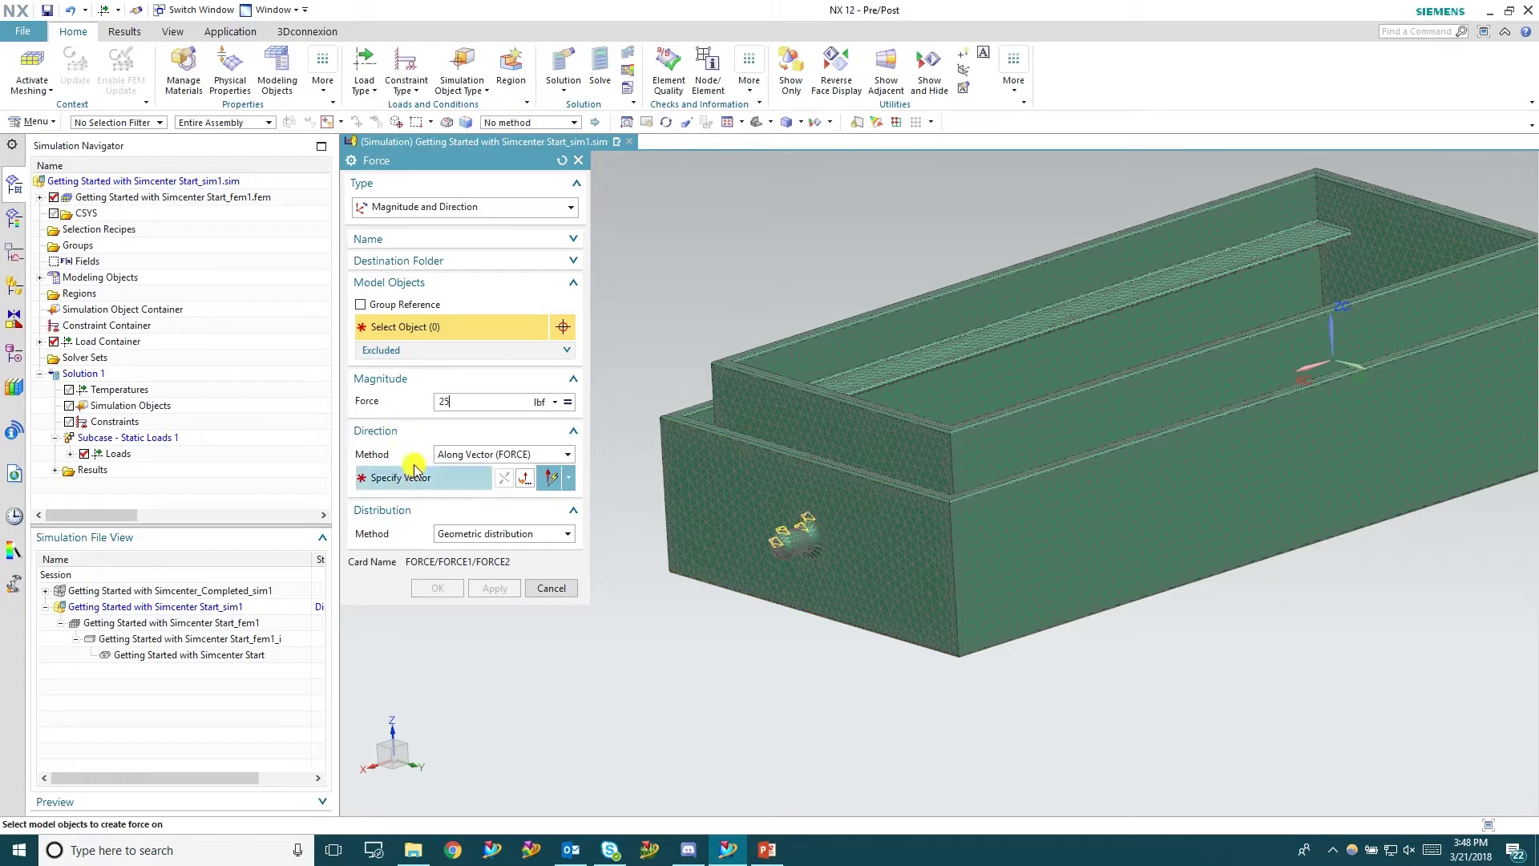
{"action": "left_click", "coordinate": [465, 534]}
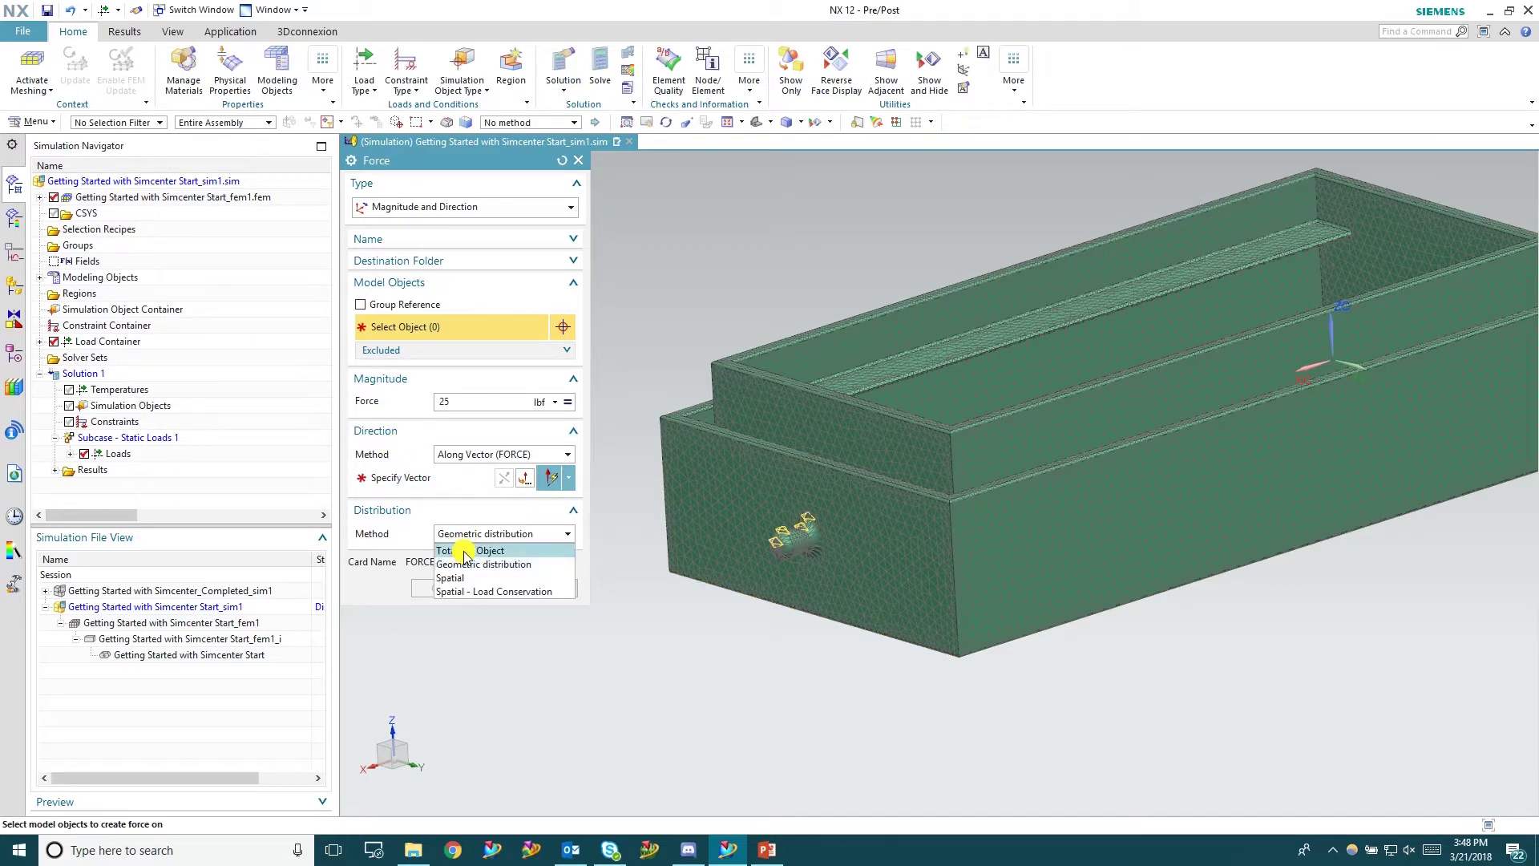
{"action": "left_click", "coordinate": [465, 552]}
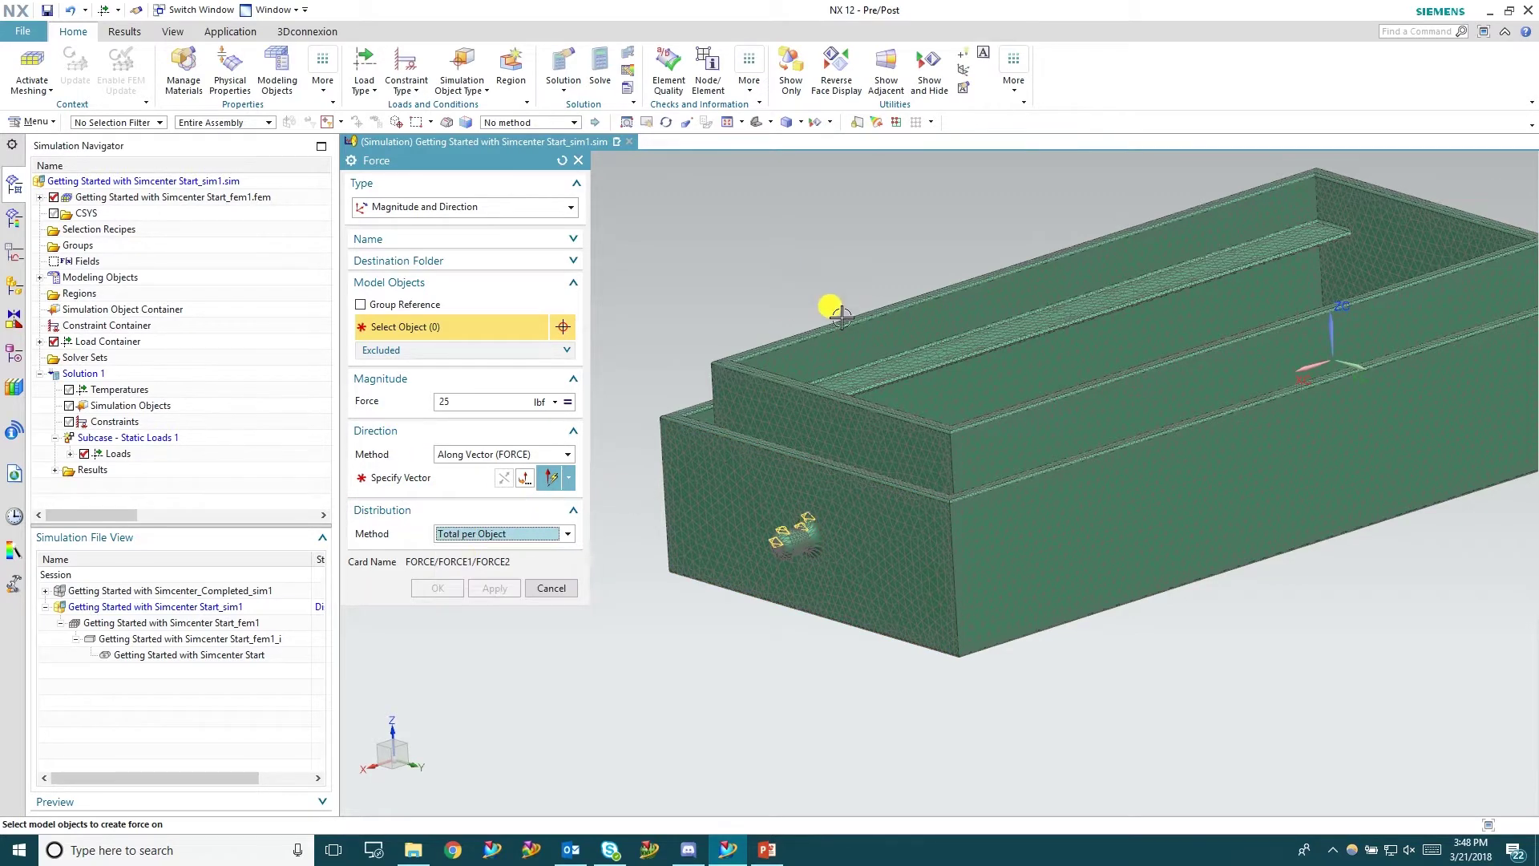
{"action": "middle_click_drag", "start_coordinate": [824, 310], "coordinate": [1055, 475]}
{"action": "left_click", "coordinate": [900, 371]}
{"action": "scroll", "coordinate": [814, 341], "scroll_direction": "down", "scroll_amount": 3}
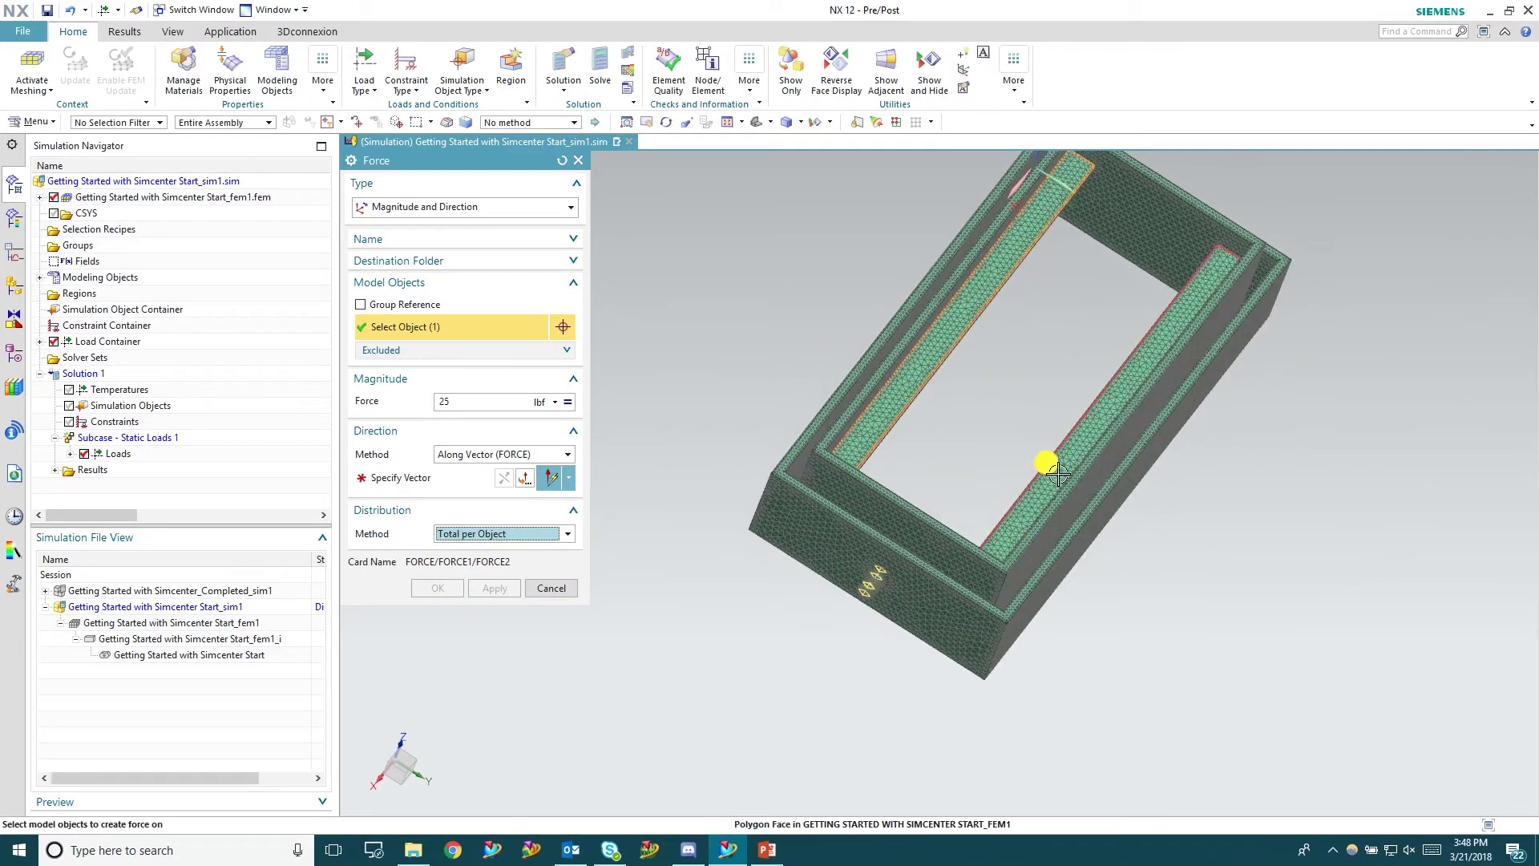
{"action": "left_click", "coordinate": [1056, 475]}
Point the 25 lbf force downward and create Force(1).
{"action": "left_click", "coordinate": [401, 478]}
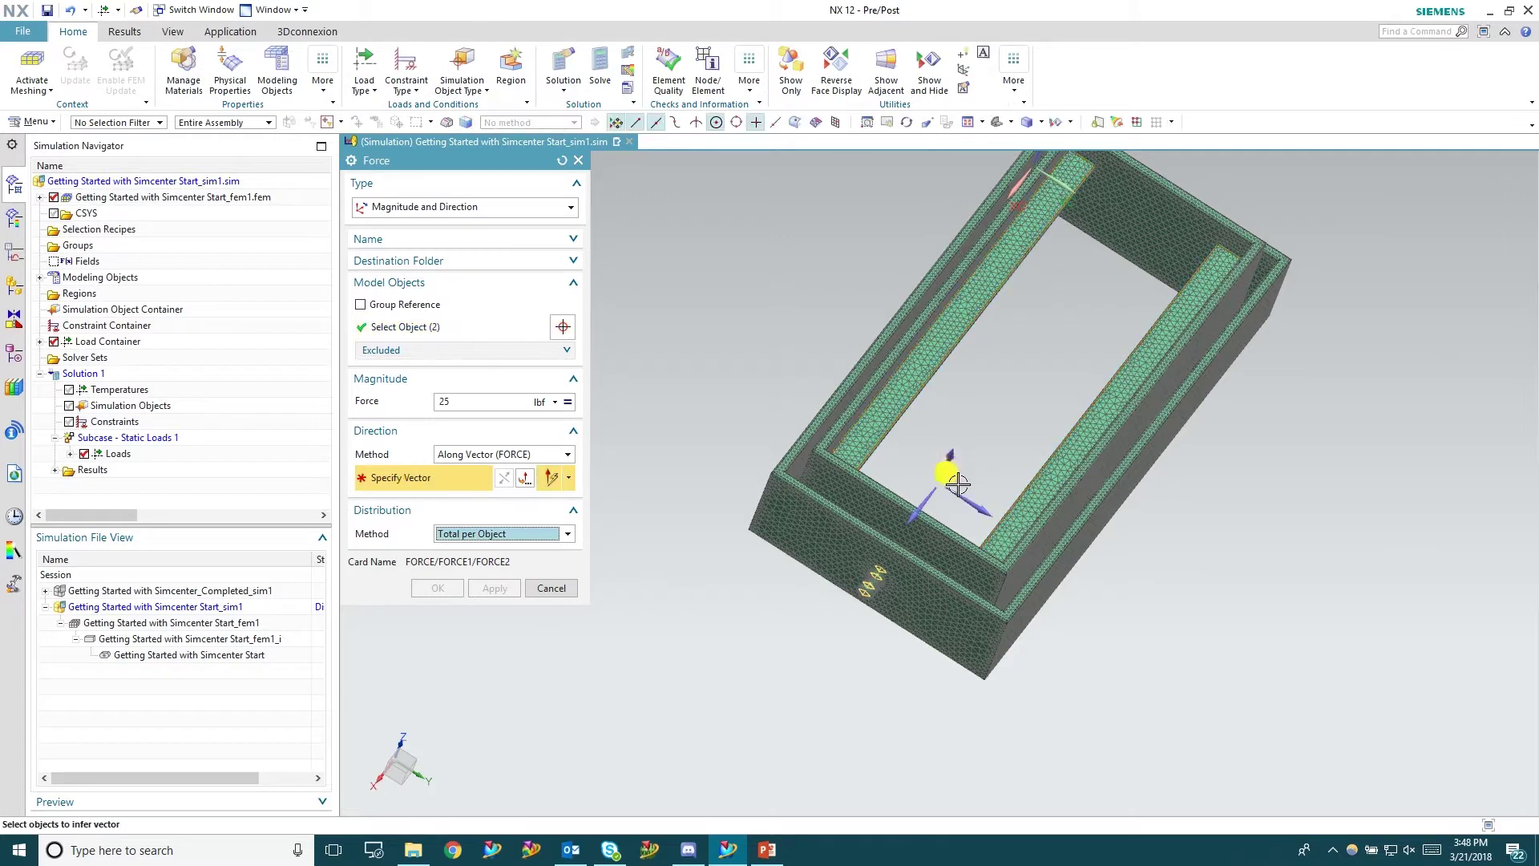
{"action": "left_click", "coordinate": [947, 454]}
{"action": "middle_click_drag", "start_coordinate": [1048, 574], "coordinate": [922, 262]}
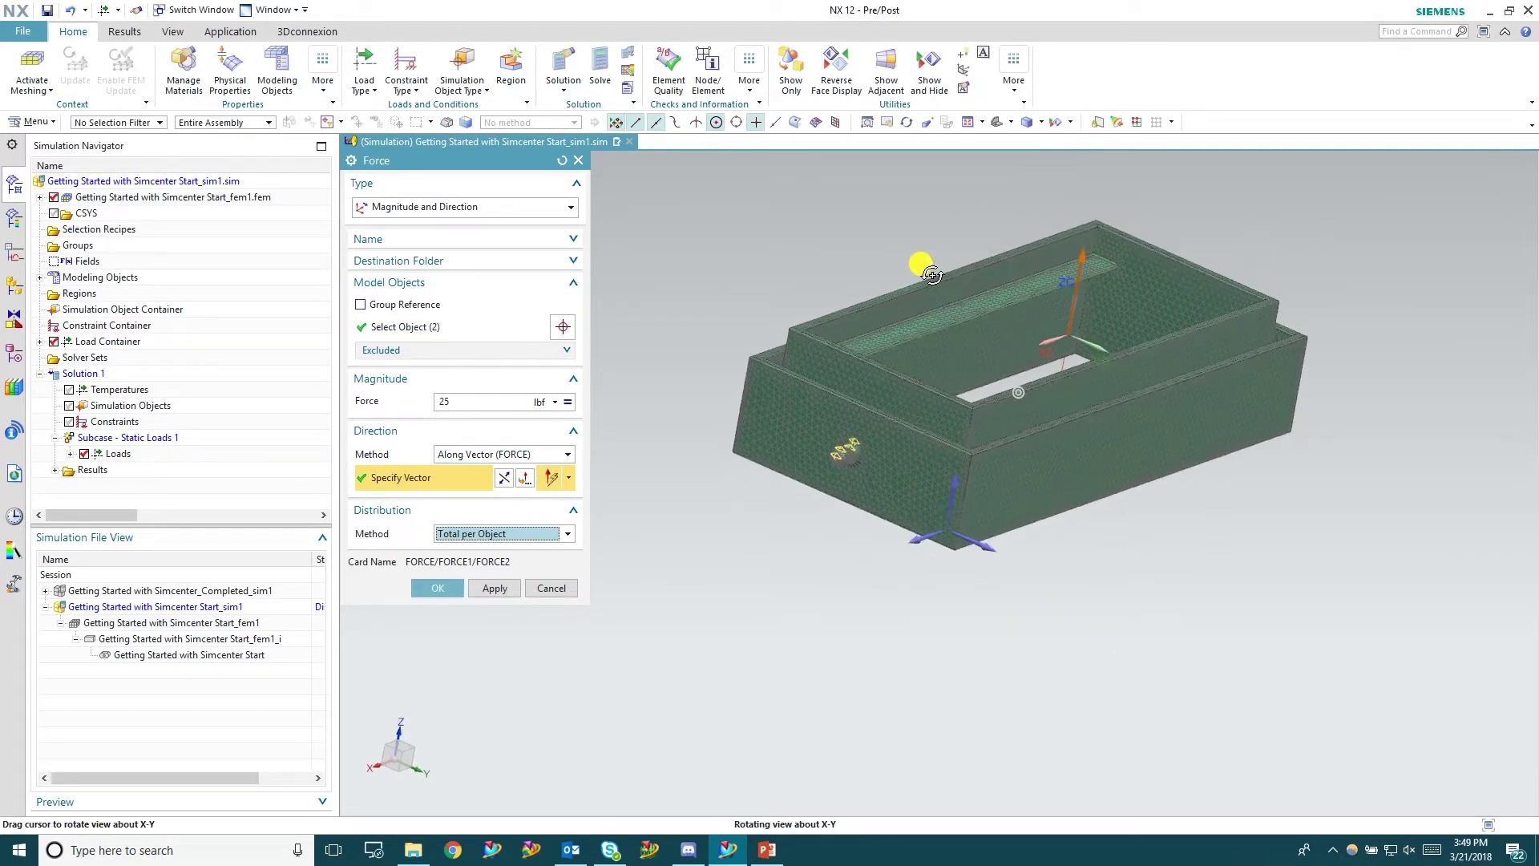
{"action": "left_click", "coordinate": [507, 479]}
{"action": "left_click", "coordinate": [438, 590]}
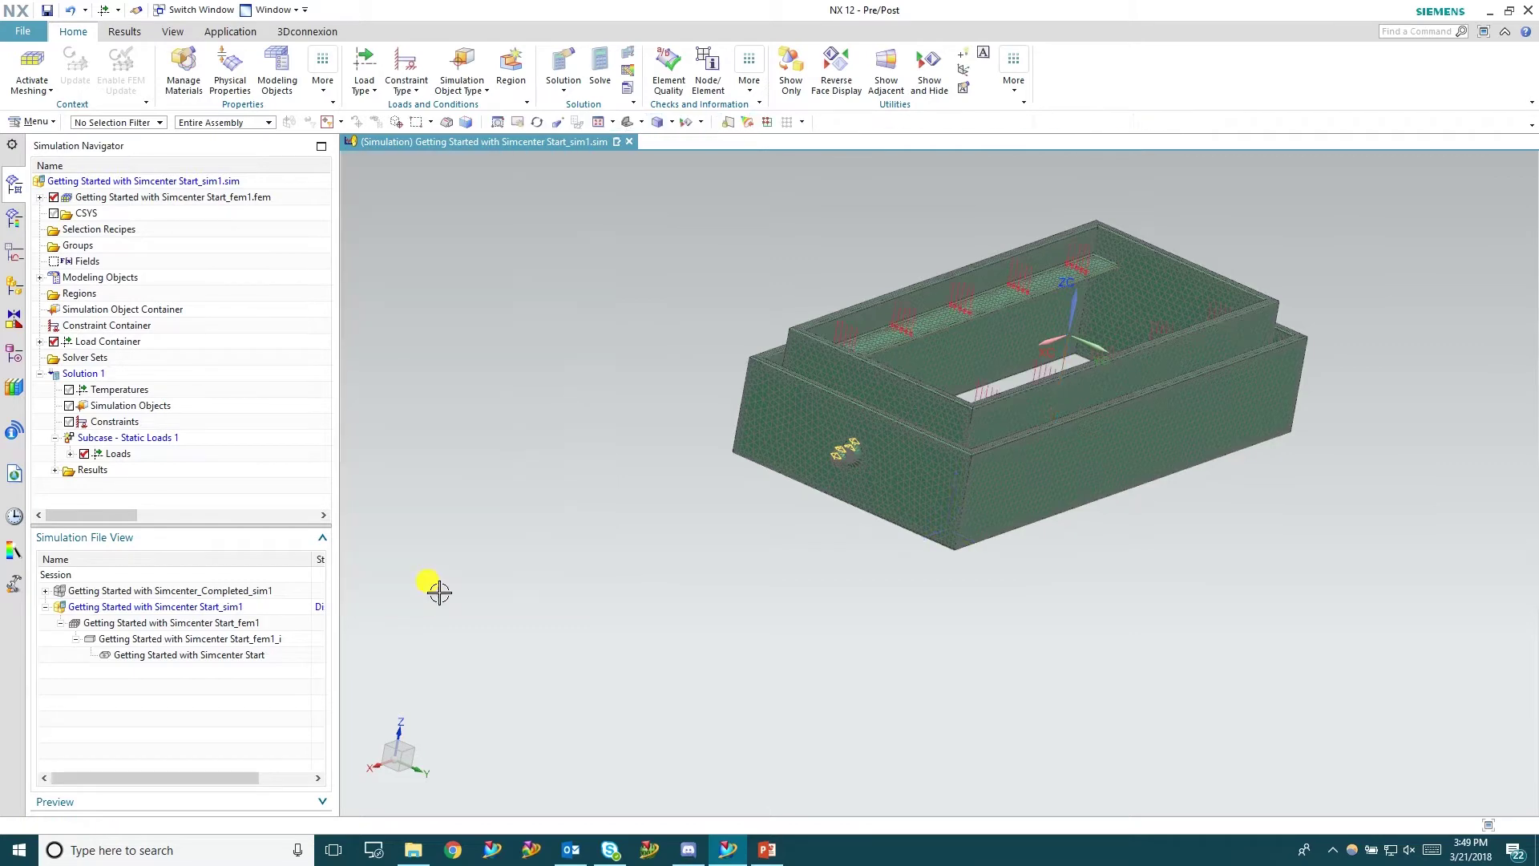
Highlight Gravity(1) and Force(1) under Static Loads 1 to check them.
{"action": "scroll", "coordinate": [1009, 305], "scroll_direction": "down", "scroll_amount": 4}
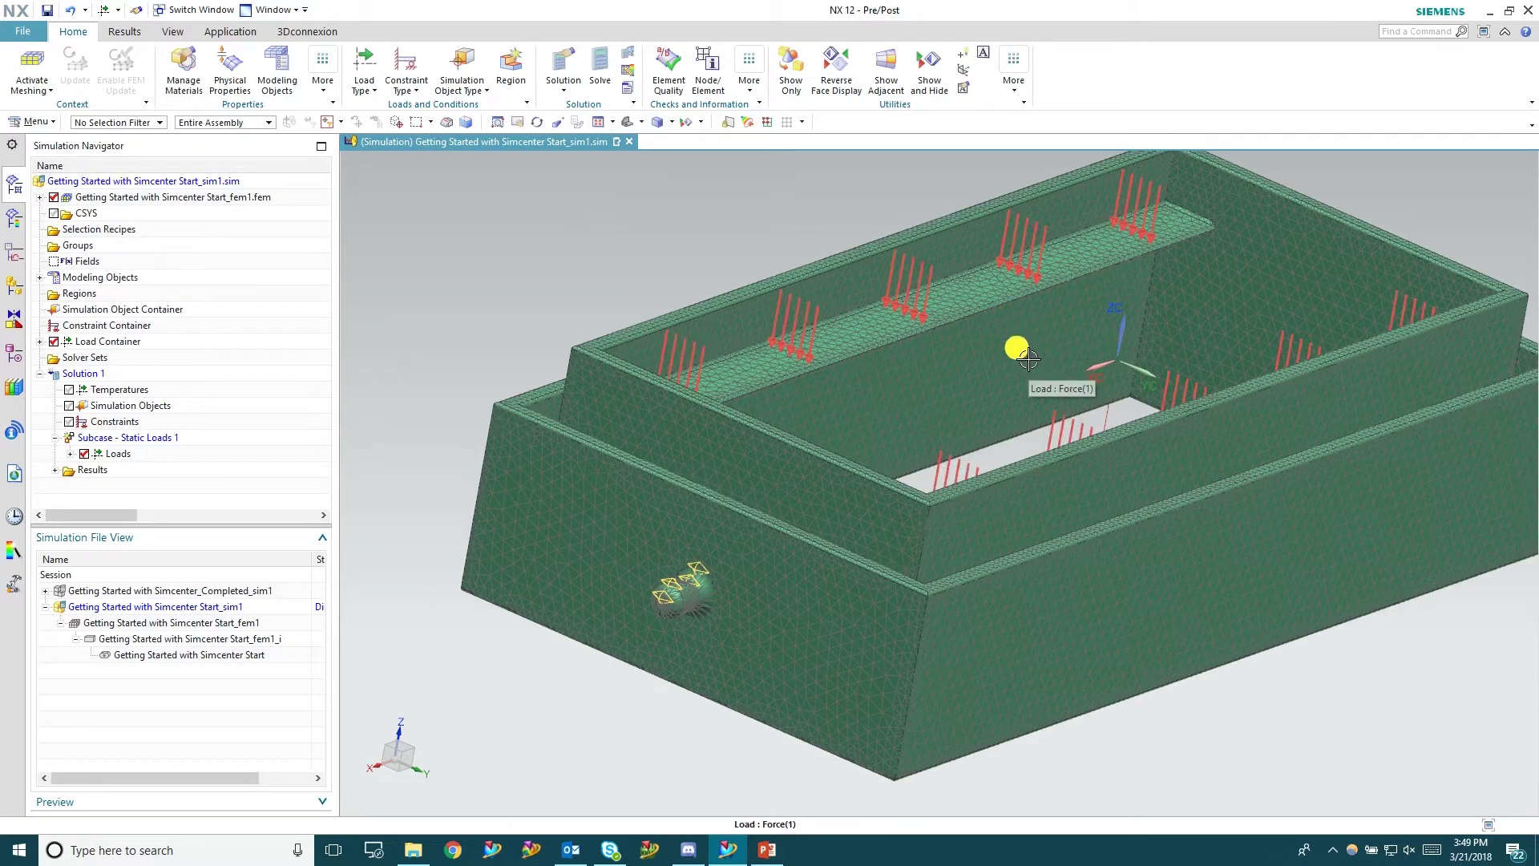
{"action": "left_click", "coordinate": [70, 454]}
{"action": "left_click", "coordinate": [144, 472]}
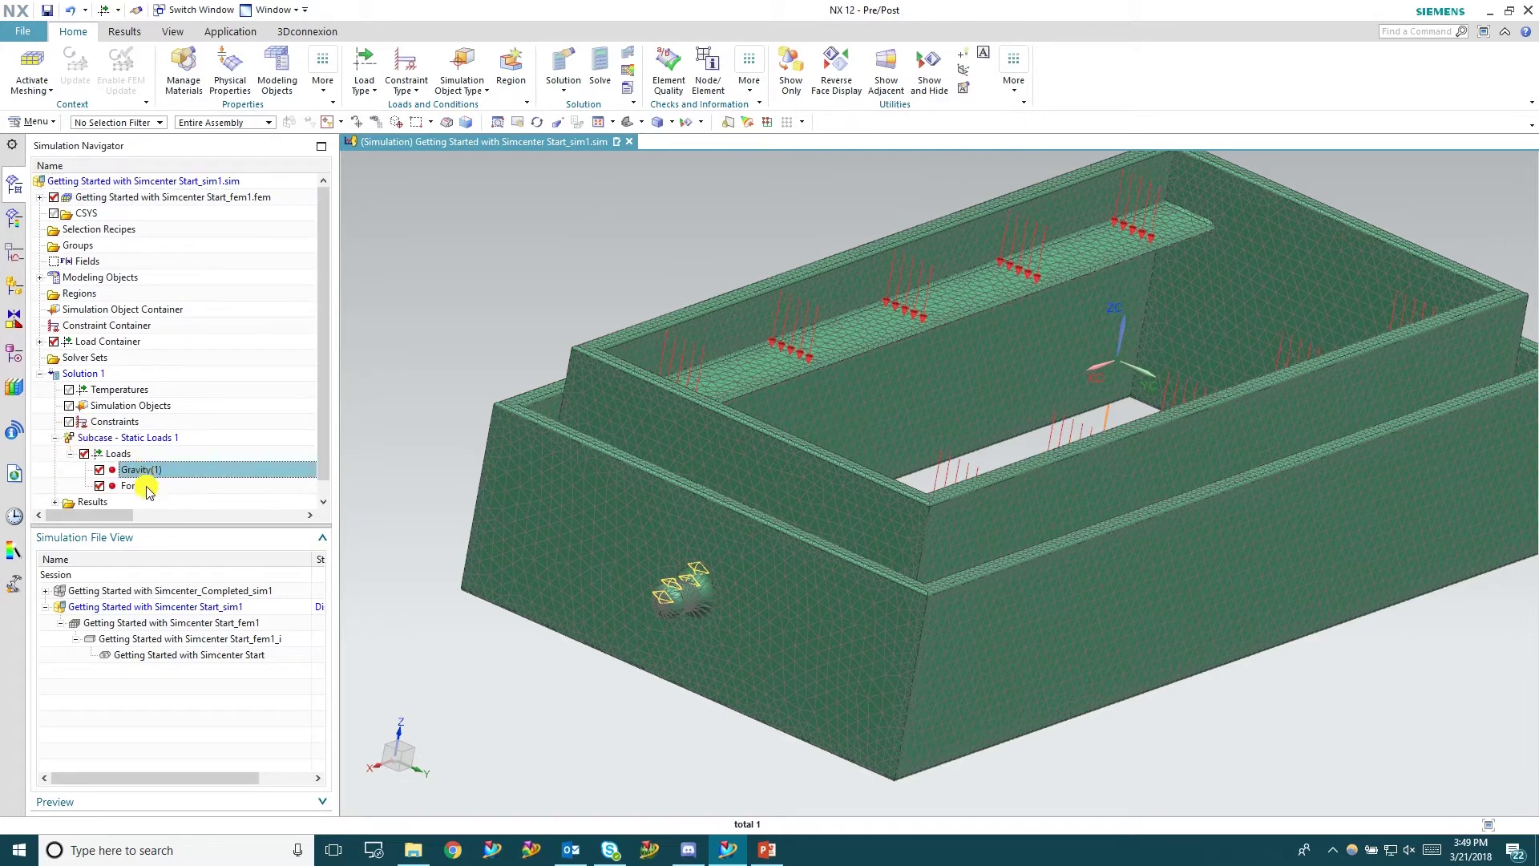
{"action": "left_click", "coordinate": [144, 487]}
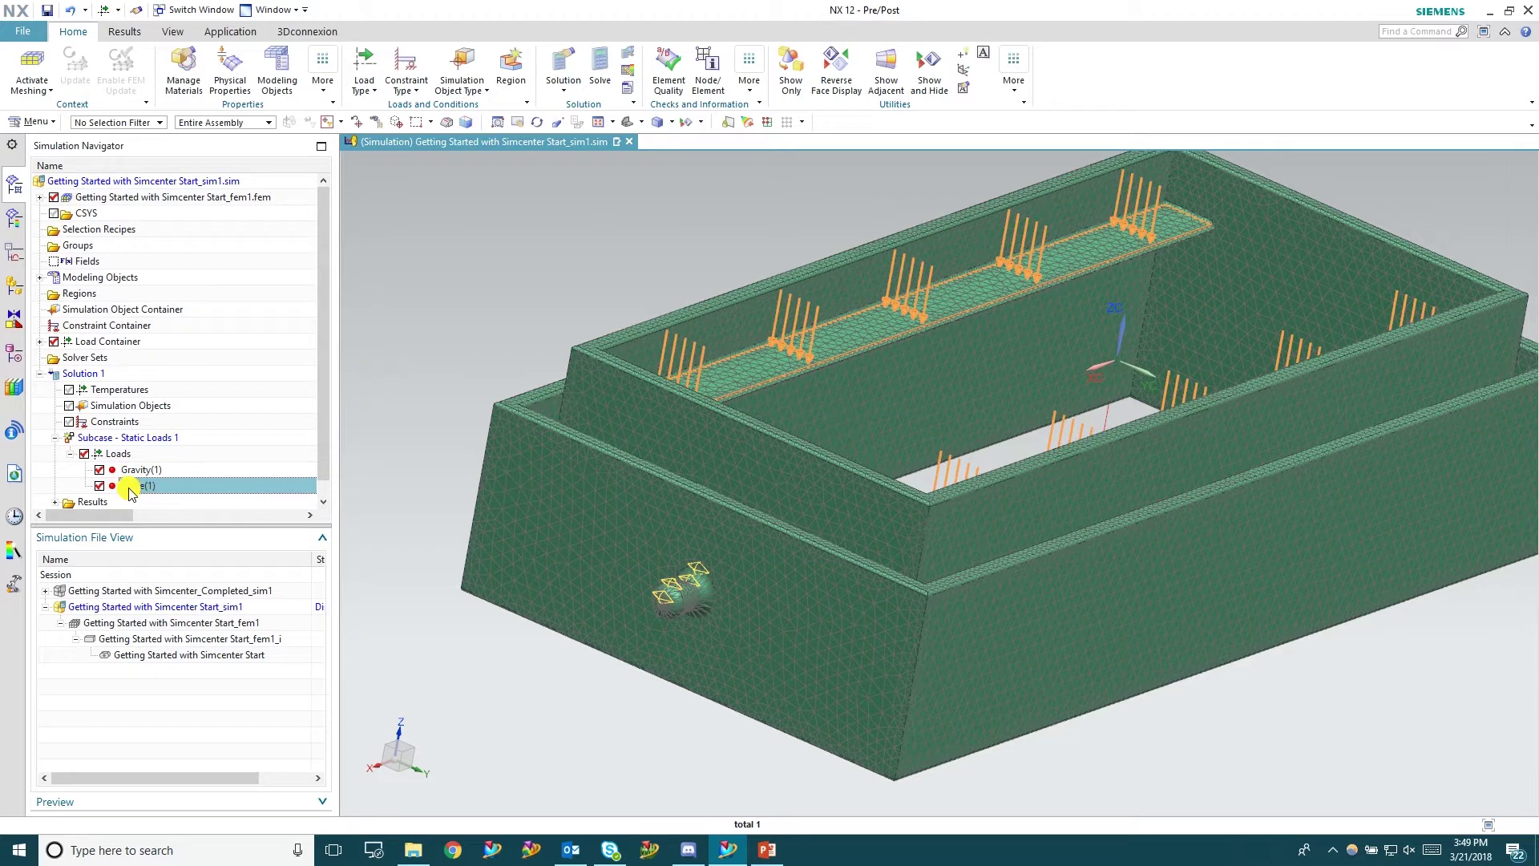
Start a User Defined Constraint on the first two side pipe faces.
{"action": "left_click", "coordinate": [419, 84]}
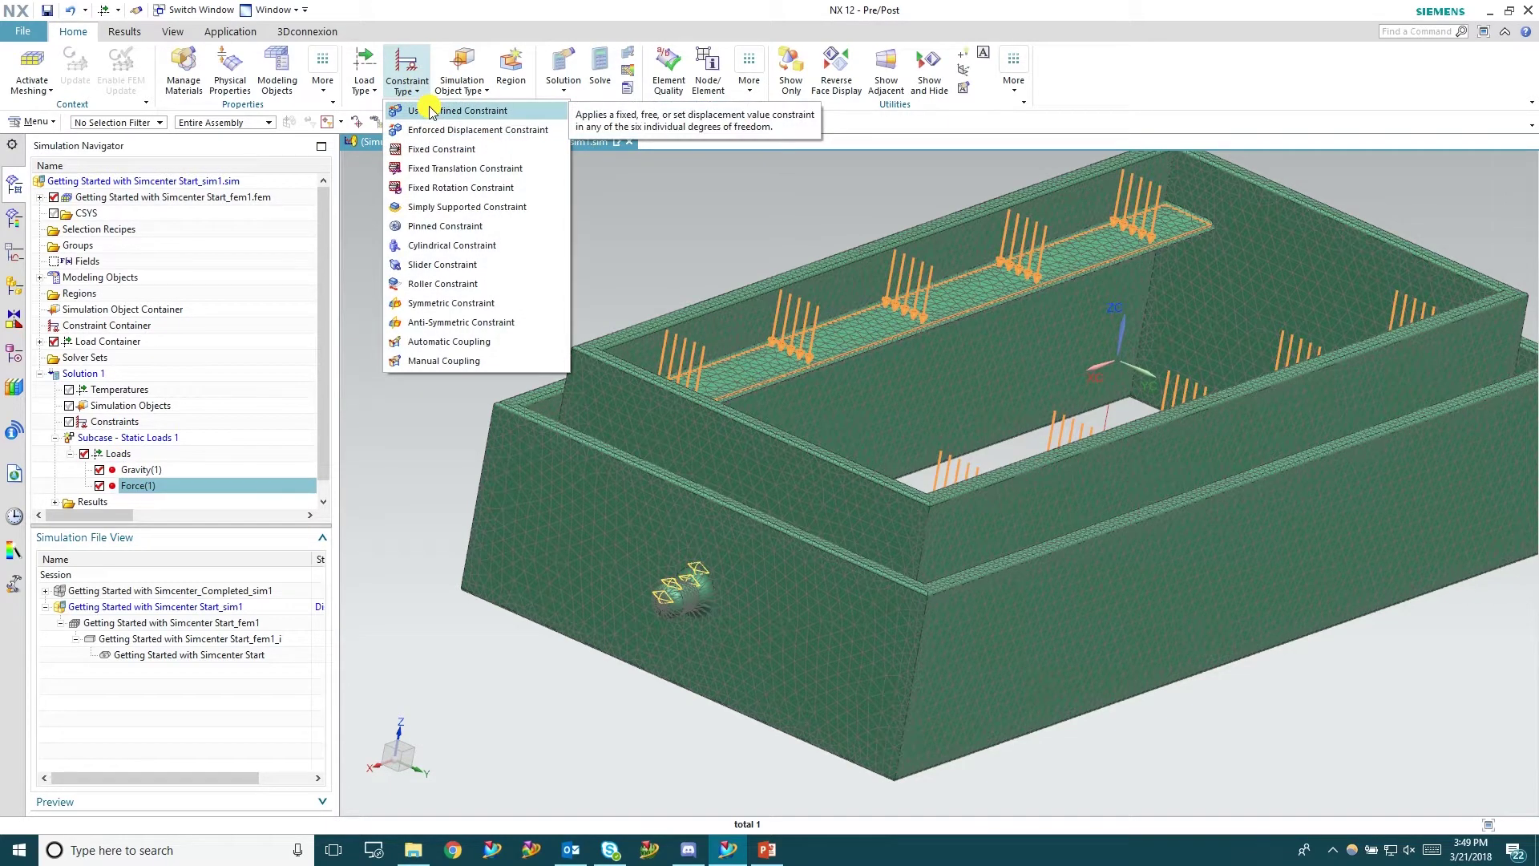
{"action": "left_click", "coordinate": [433, 110]}
{"action": "scroll", "coordinate": [1005, 304], "scroll_direction": "down", "scroll_amount": 3}
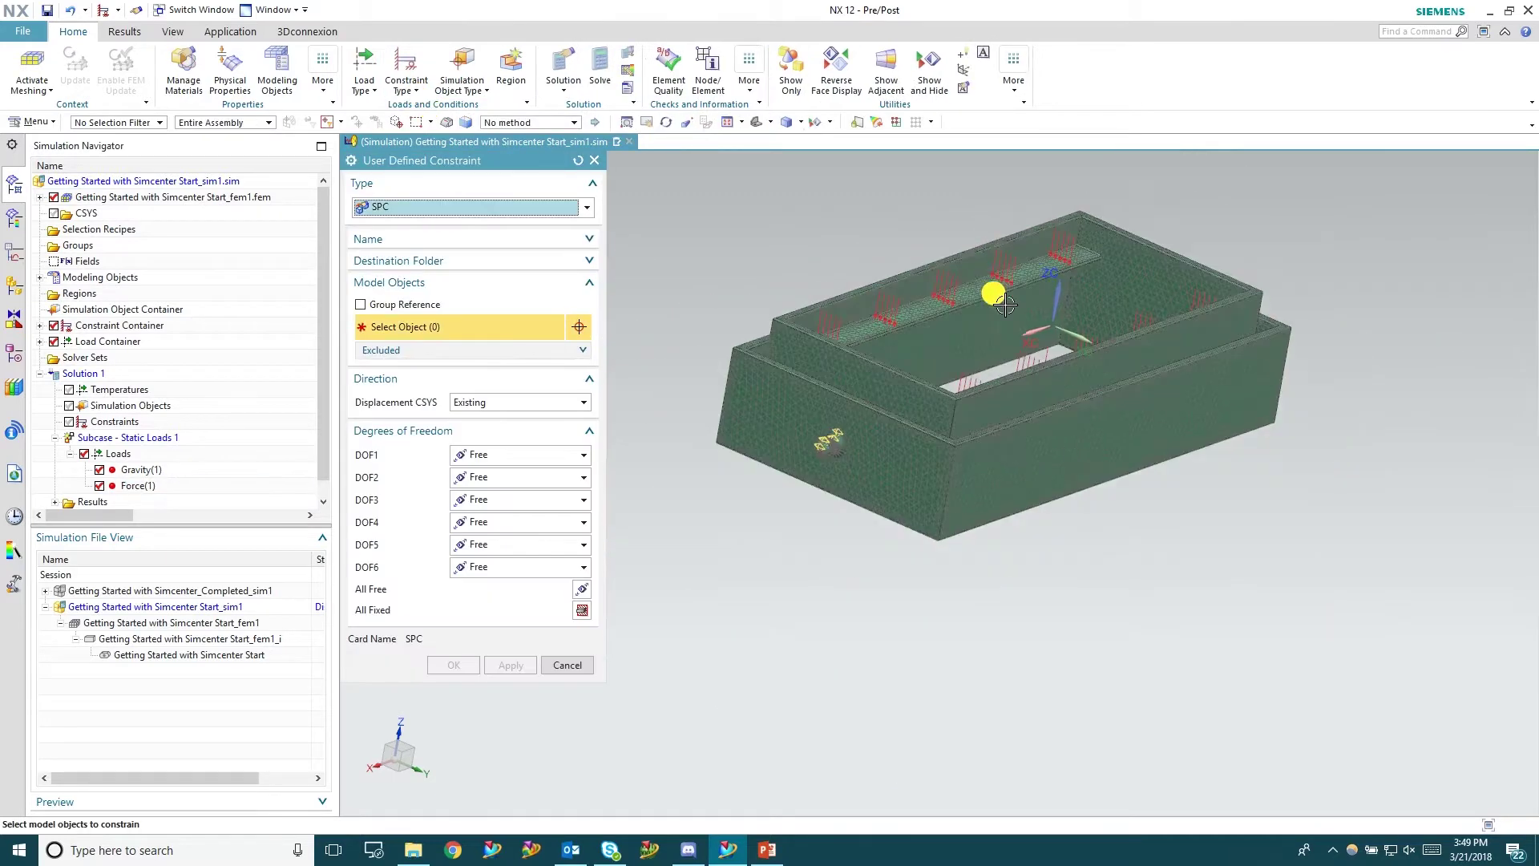
{"action": "middle_click_drag", "start_coordinate": [1005, 304], "coordinate": [786, 478]}
{"action": "scroll", "coordinate": [787, 478], "scroll_direction": "up", "scroll_amount": 10}
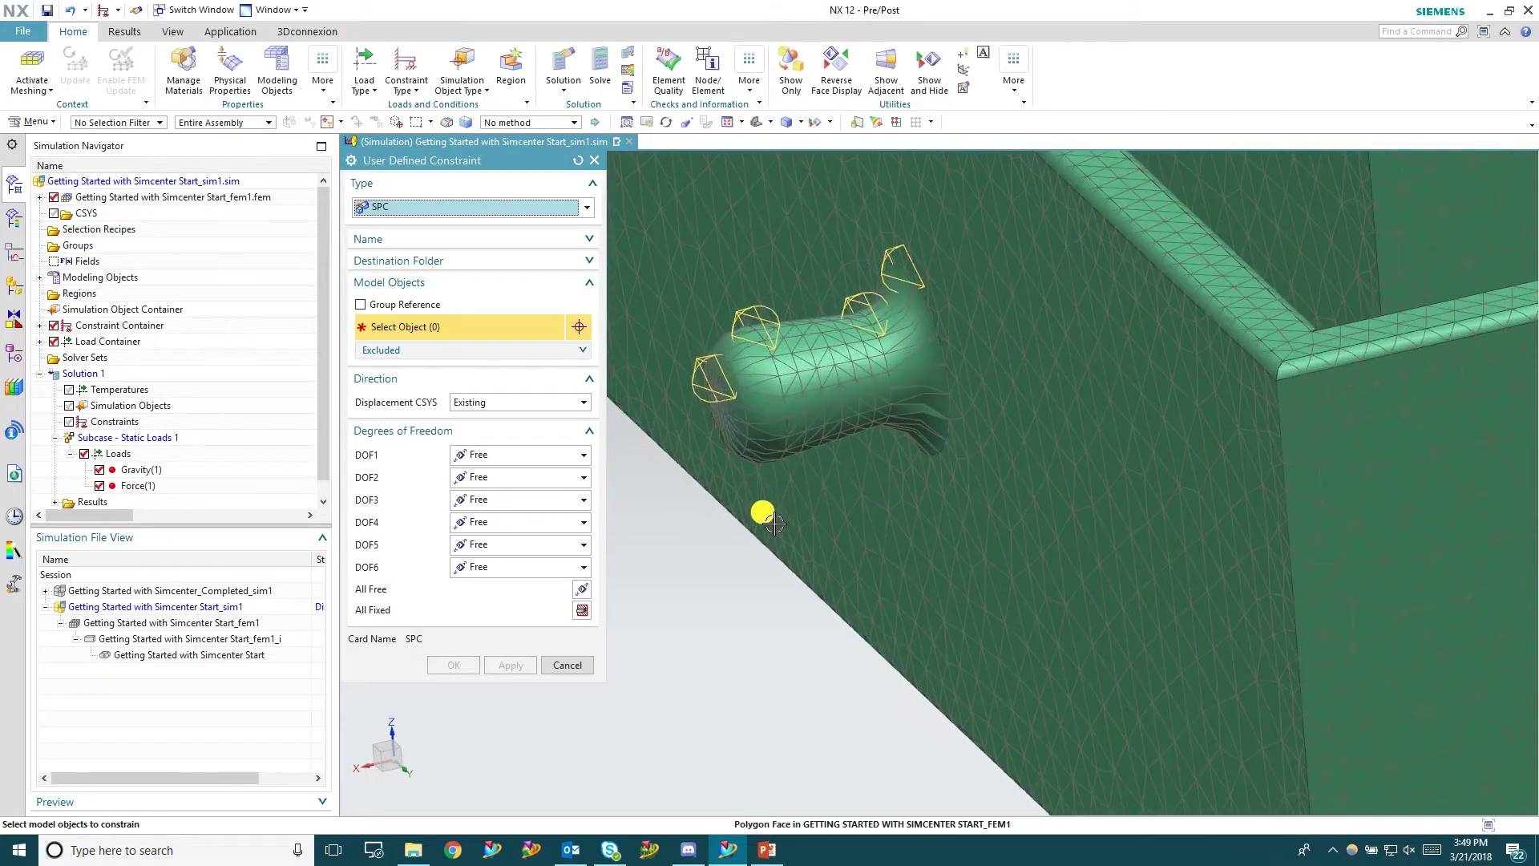
{"action": "left_click", "coordinate": [779, 382]}
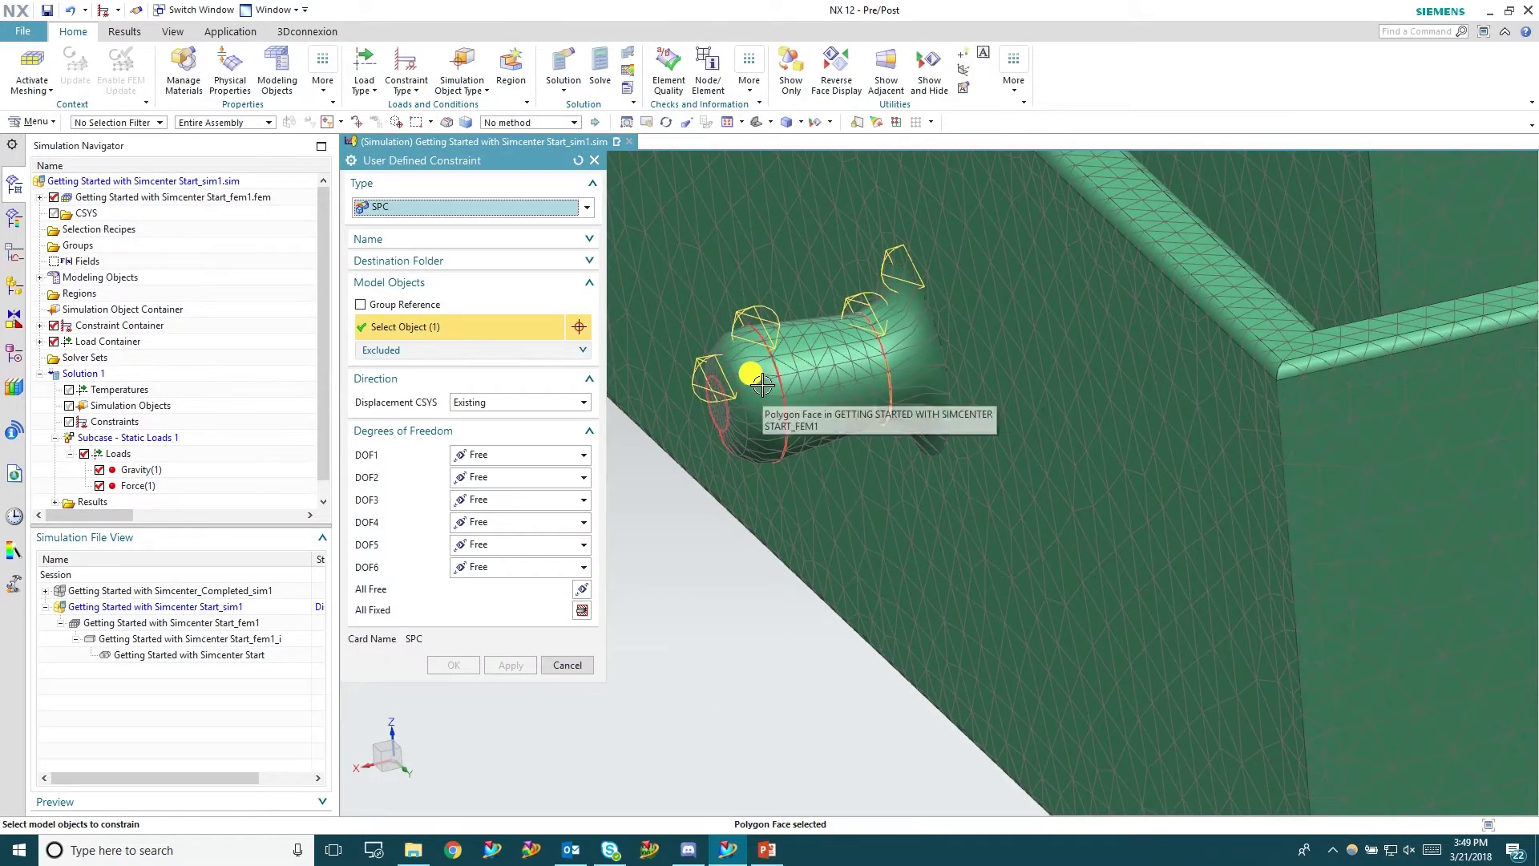
{"action": "left_click", "coordinate": [734, 367]}
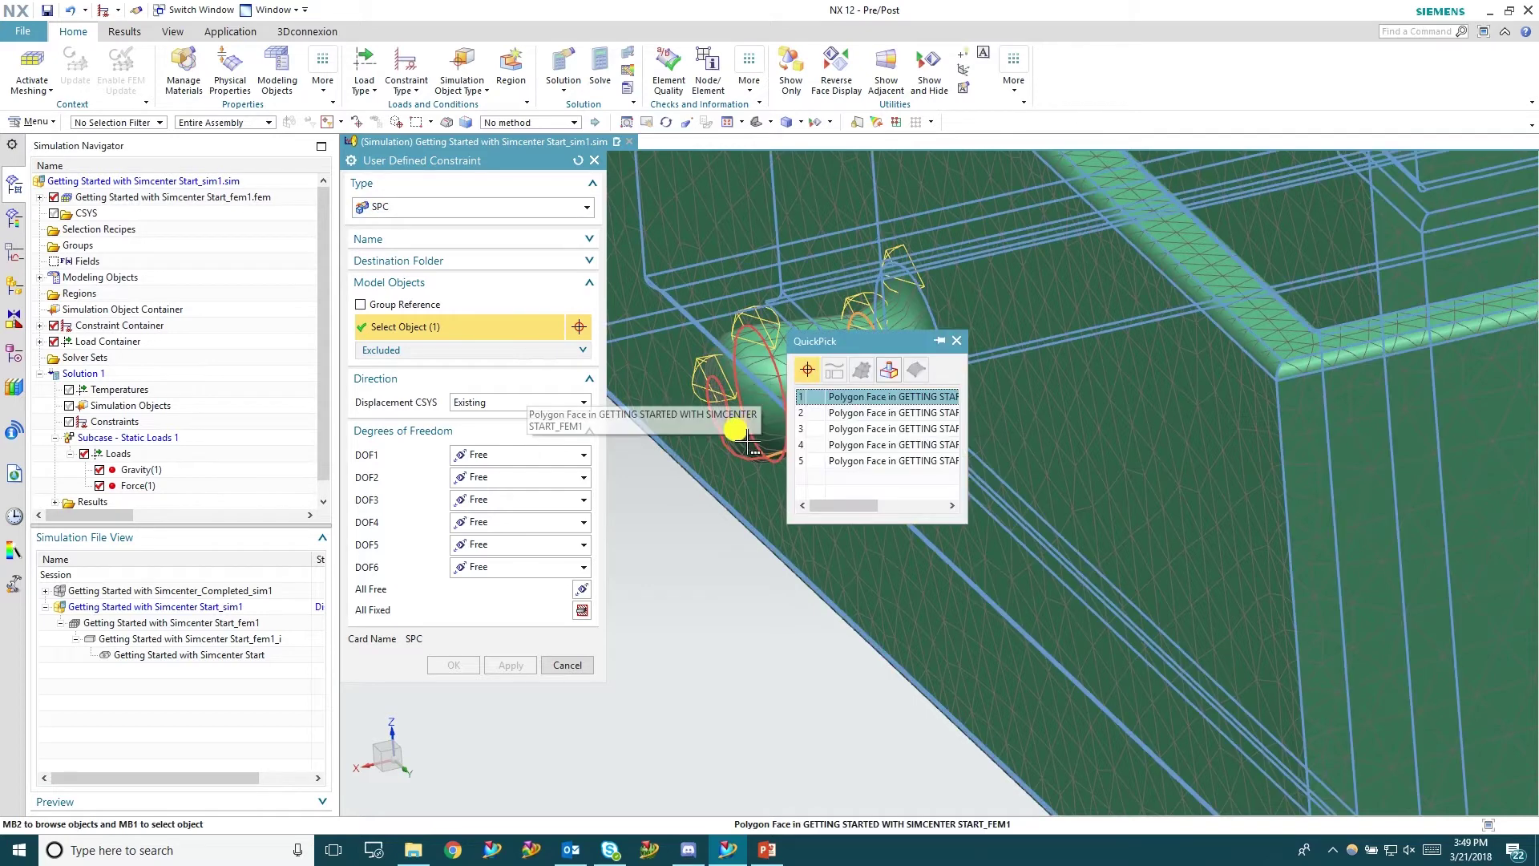
{"action": "left_click", "coordinate": [866, 401]}
Add the remaining two handle cylinder faces to the constraint.
{"action": "key", "text": "Home"}
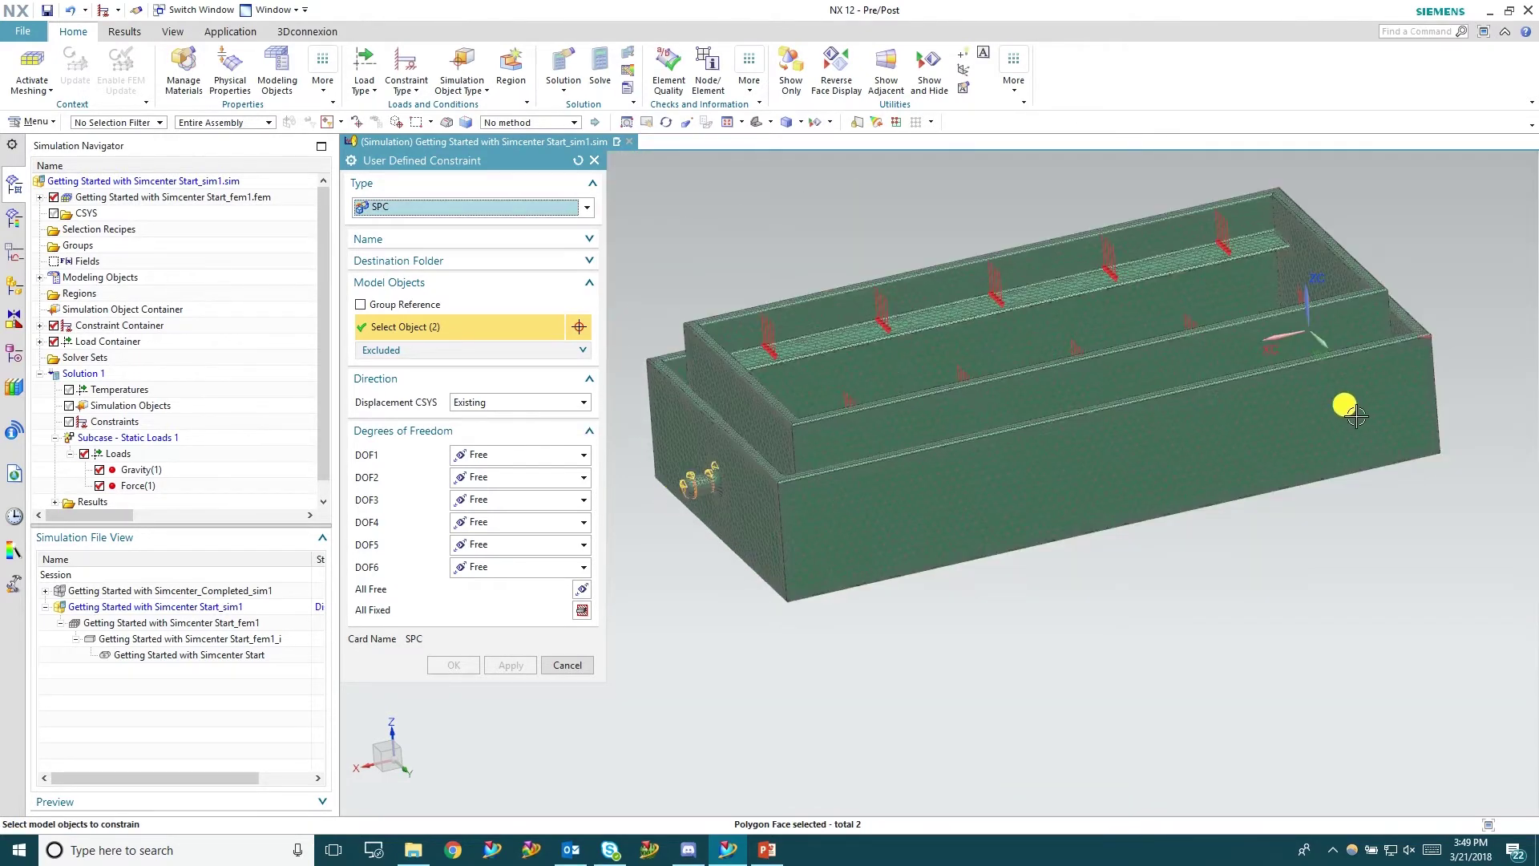
{"action": "middle_click_drag", "start_coordinate": [1355, 417], "coordinate": [1020, 522]}
{"action": "scroll", "coordinate": [1271, 377], "scroll_direction": "up", "scroll_amount": 8}
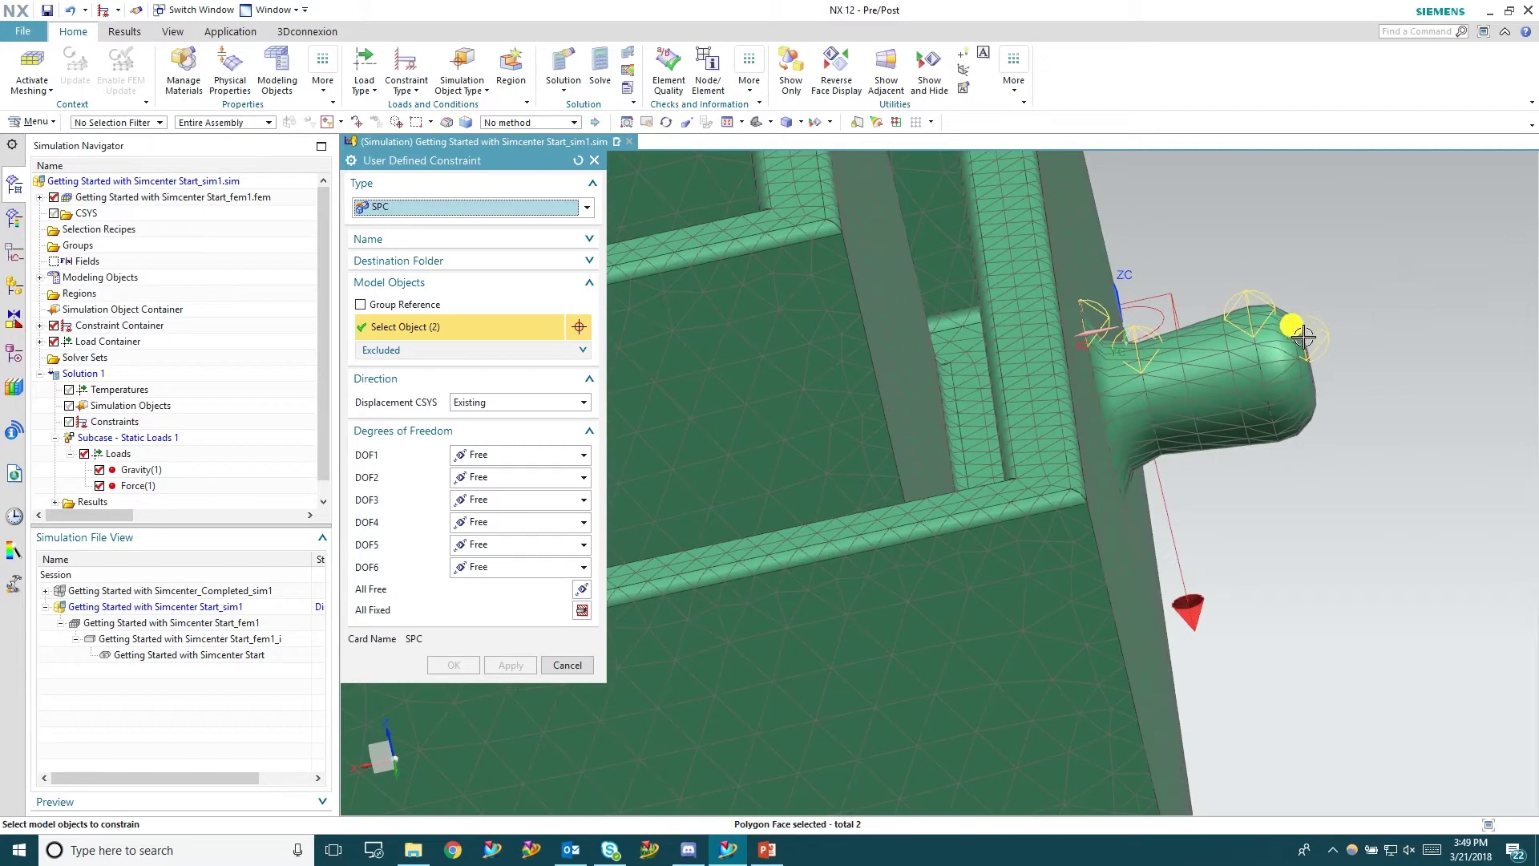
{"action": "left_click", "coordinate": [1303, 336]}
{"action": "left_click", "coordinate": [1201, 341]}
{"action": "scroll", "coordinate": [1340, 289], "scroll_direction": "down", "scroll_amount": 4}
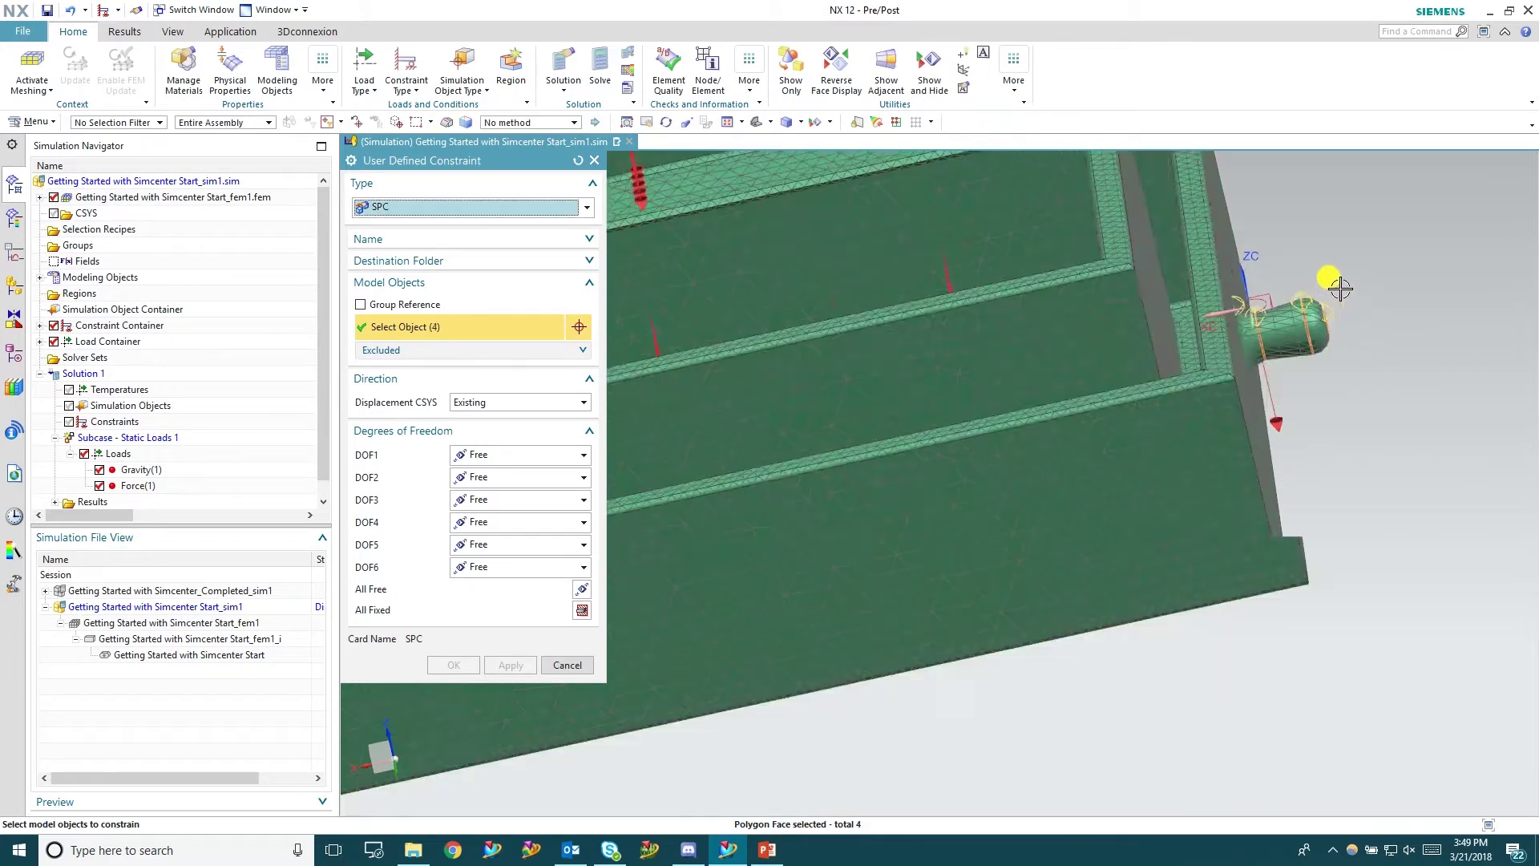
{"action": "scroll", "coordinate": [1341, 288], "scroll_direction": "down", "scroll_amount": 4}
{"action": "middle_click_drag", "start_coordinate": [1014, 450], "coordinate": [561, 473]}
{"action": "scroll", "coordinate": [1072, 409], "scroll_direction": "up", "scroll_amount": 3}
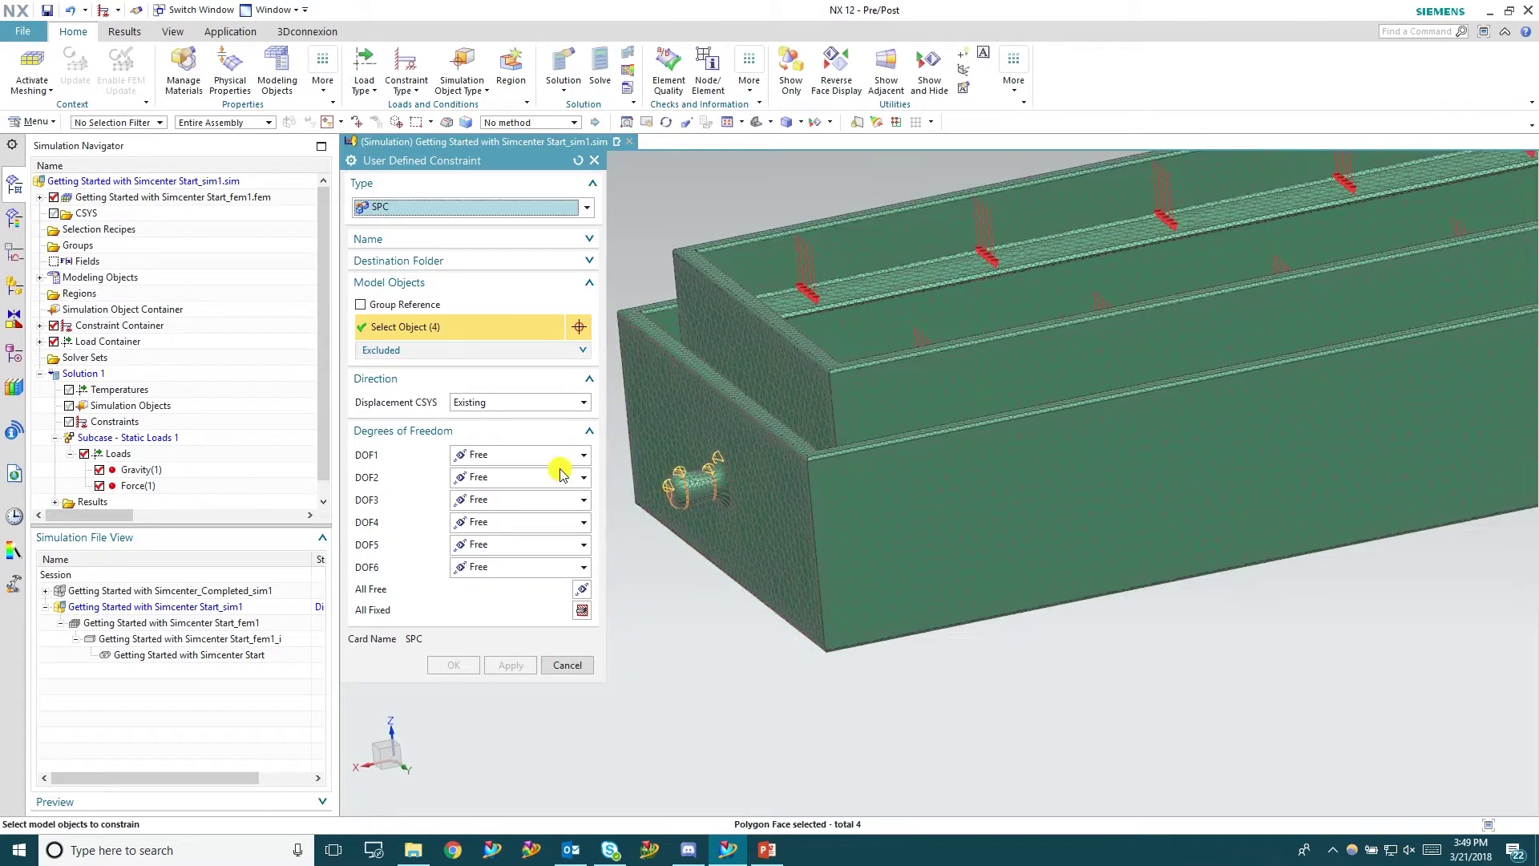
Set DOF1, DOF2 and DOF3 to Fixed, leaving rotations free.
{"action": "left_click", "coordinate": [522, 456]}
{"action": "left_click", "coordinate": [506, 482]}
{"action": "left_click", "coordinate": [510, 479]}
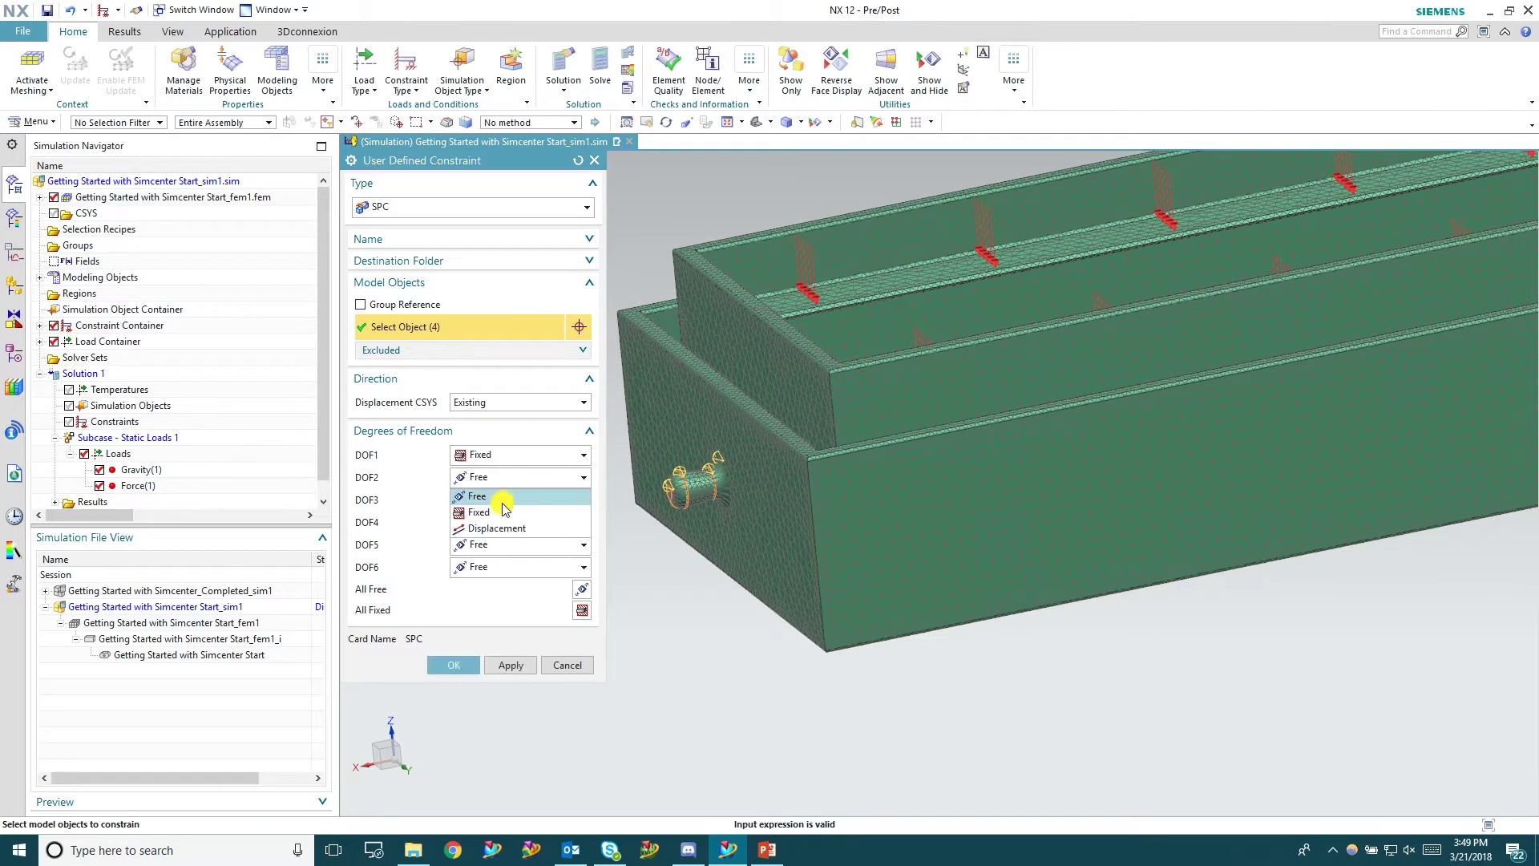
{"action": "left_click", "coordinate": [504, 512]}
{"action": "left_click", "coordinate": [504, 500]}
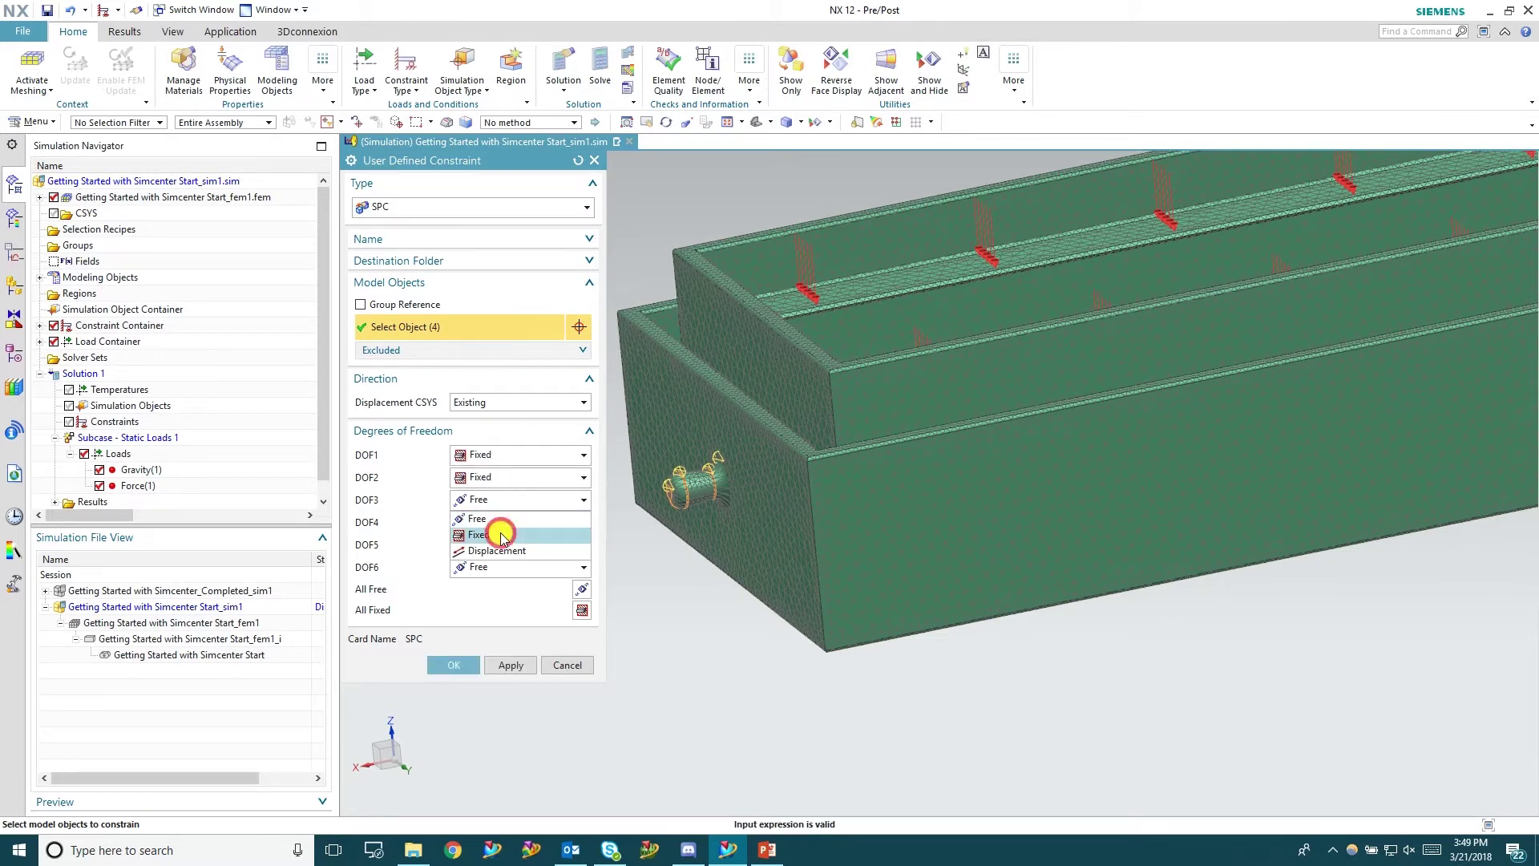
{"action": "left_click", "coordinate": [501, 536]}
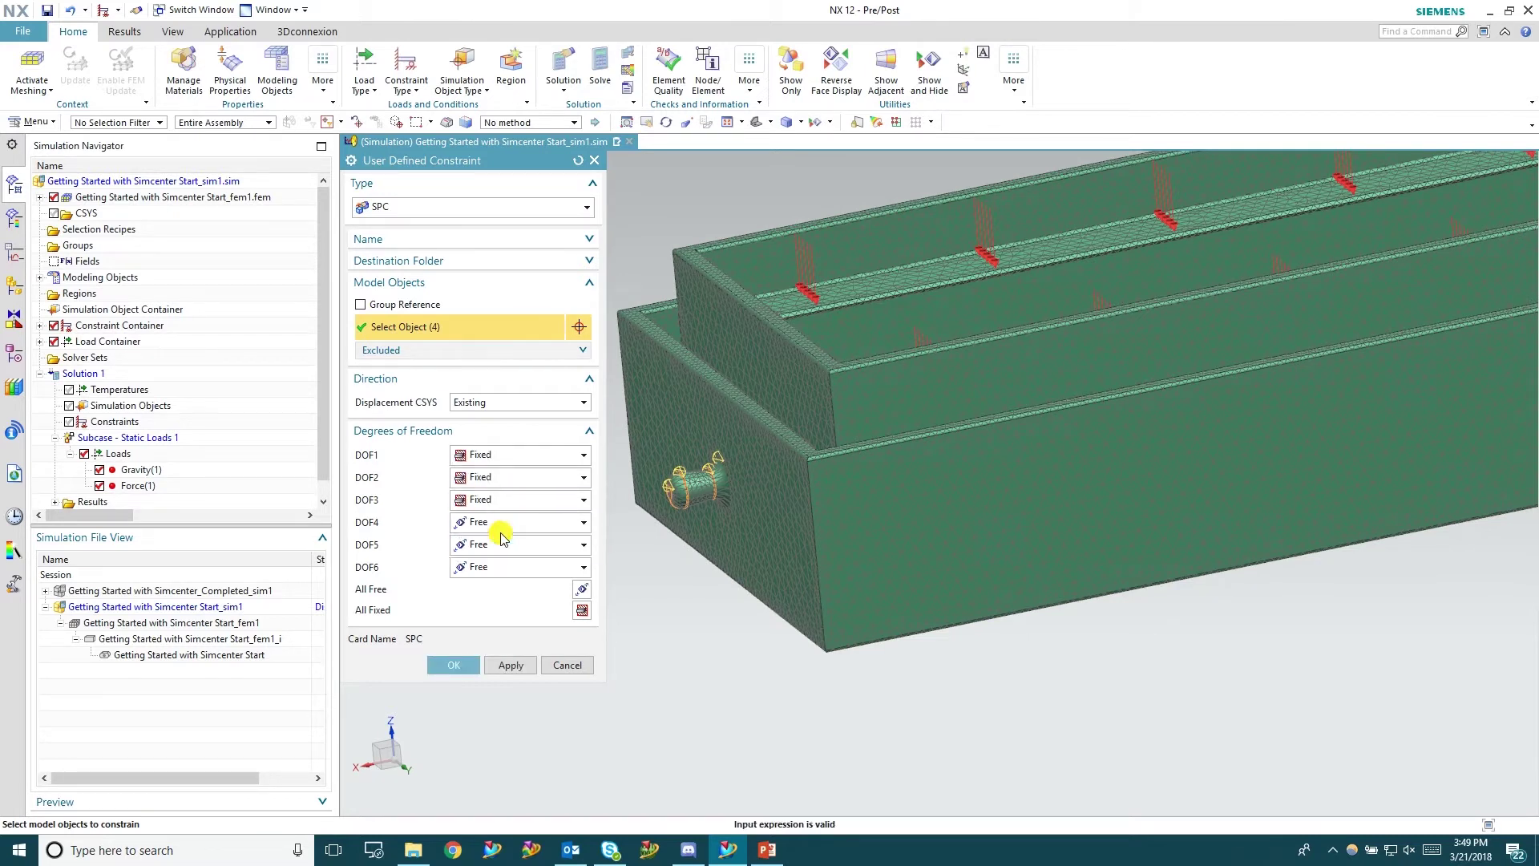
Name the constraint Handle and create it.
{"action": "left_click", "coordinate": [412, 239]}
{"action": "left_click_drag", "start_coordinate": [450, 268], "coordinate": [302, 267]}
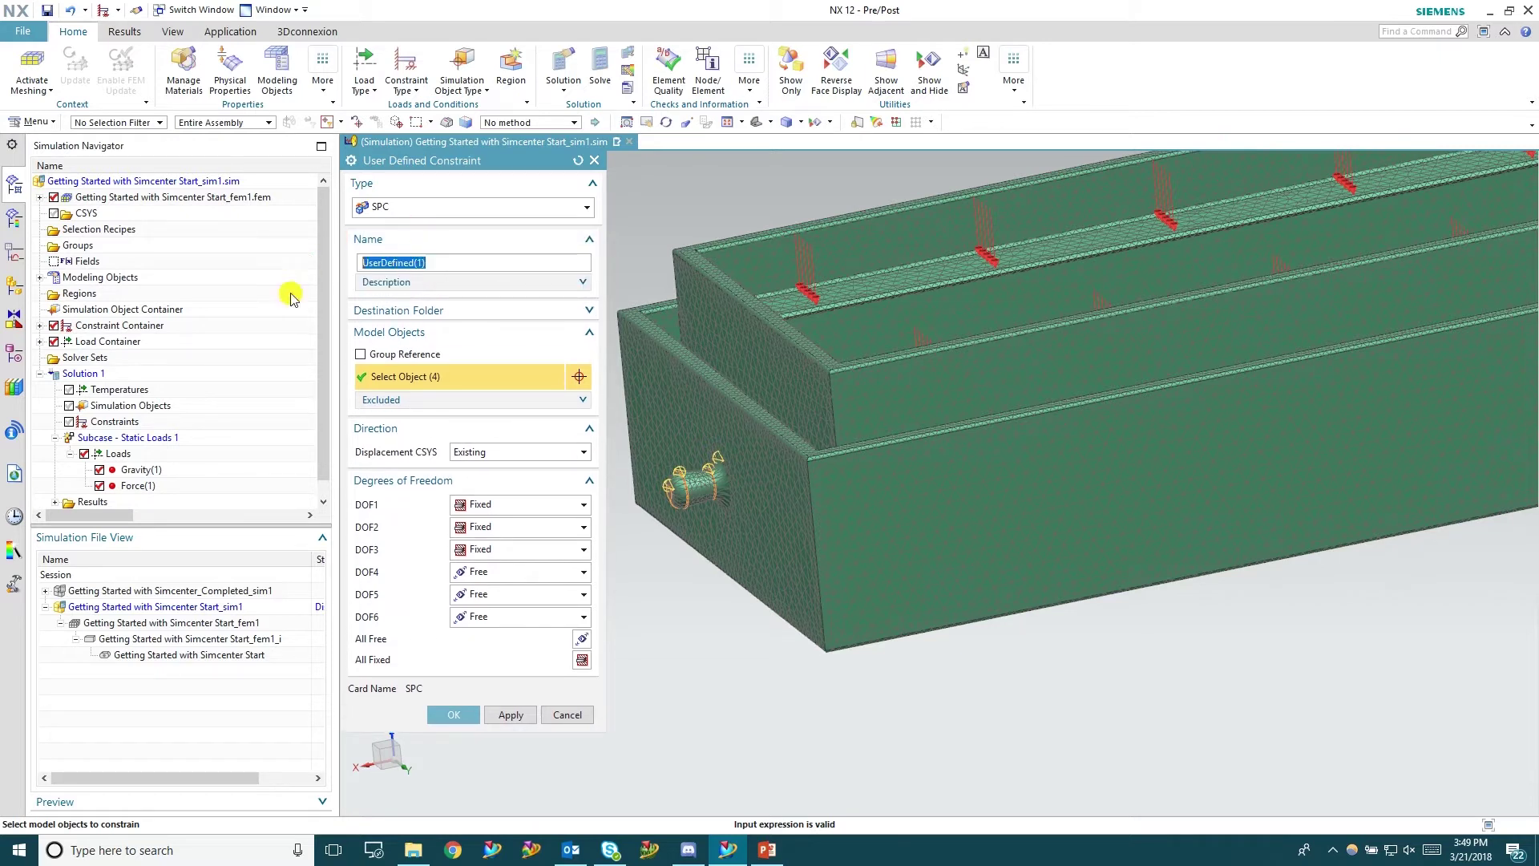
{"action": "type", "text": "Handle"}
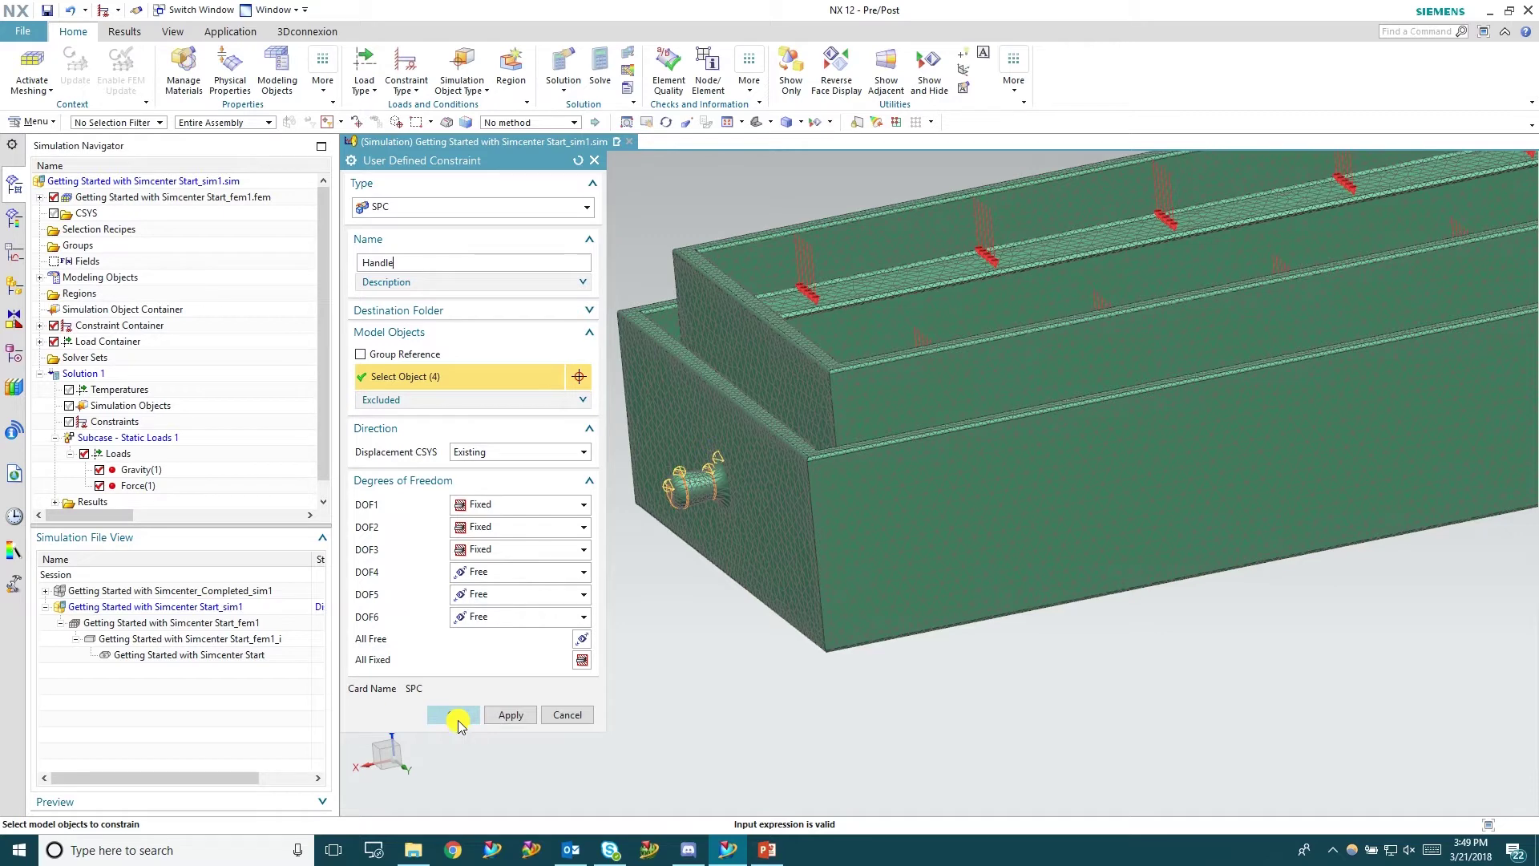
{"action": "left_click", "coordinate": [455, 715]}
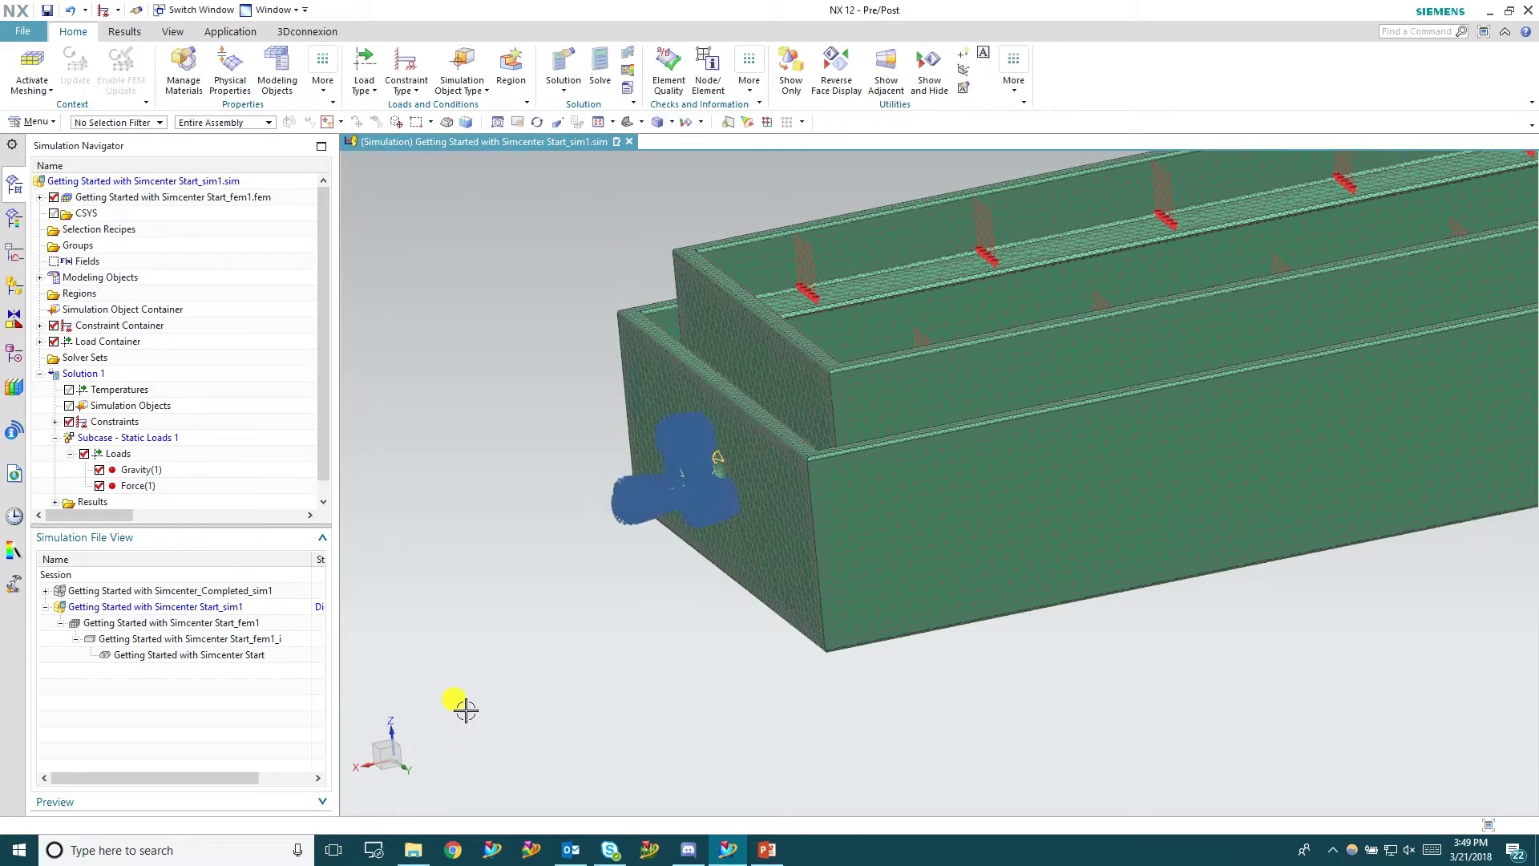
Shrink the Handle constraint's display scale toward Tiny.
{"action": "scroll", "coordinate": [611, 552], "scroll_direction": "up", "scroll_amount": 3}
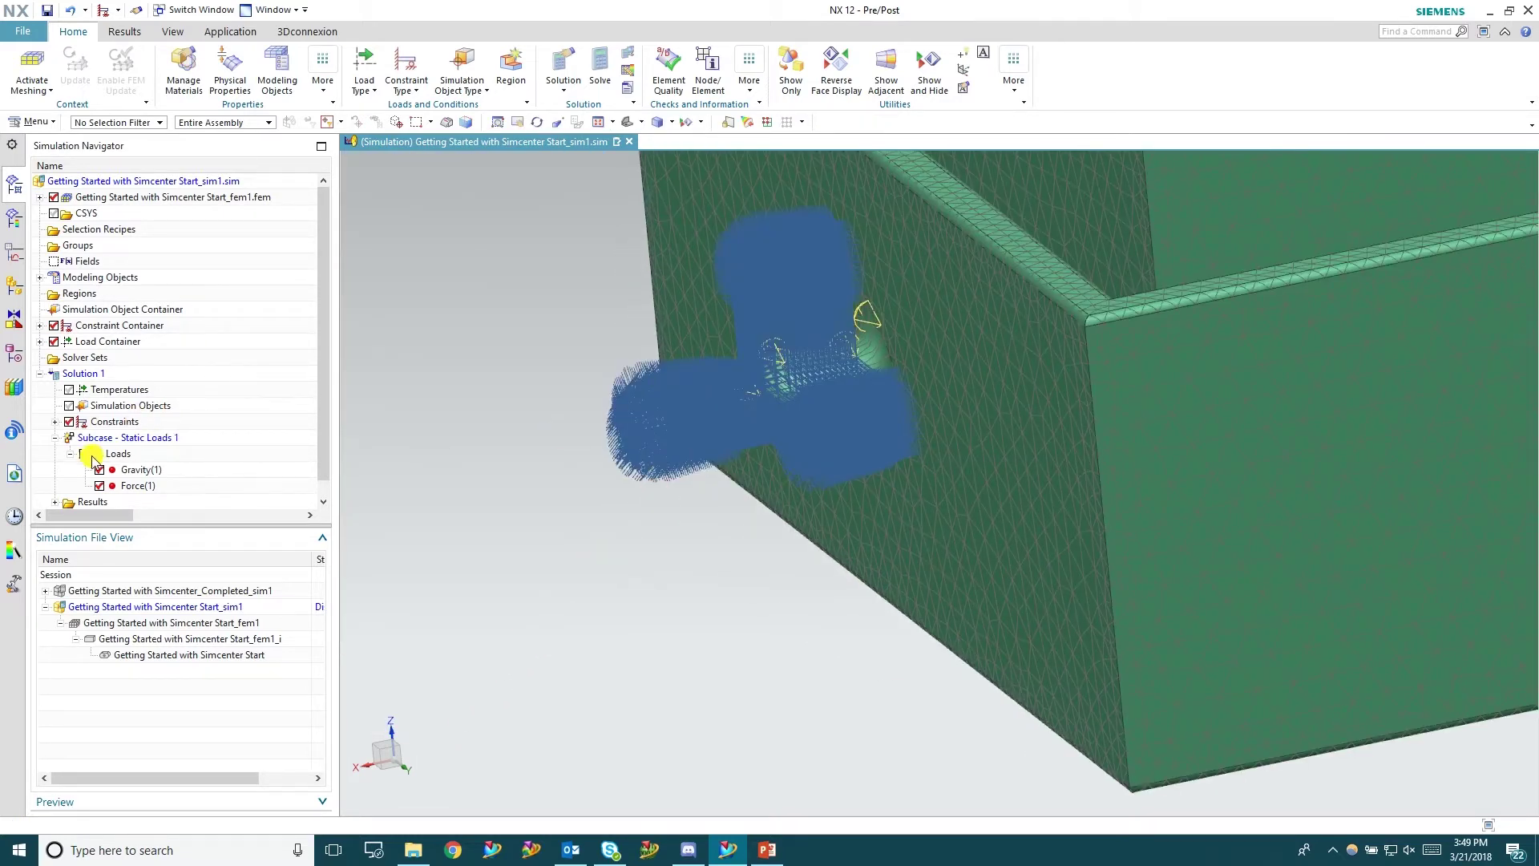
{"action": "left_click", "coordinate": [55, 423]}
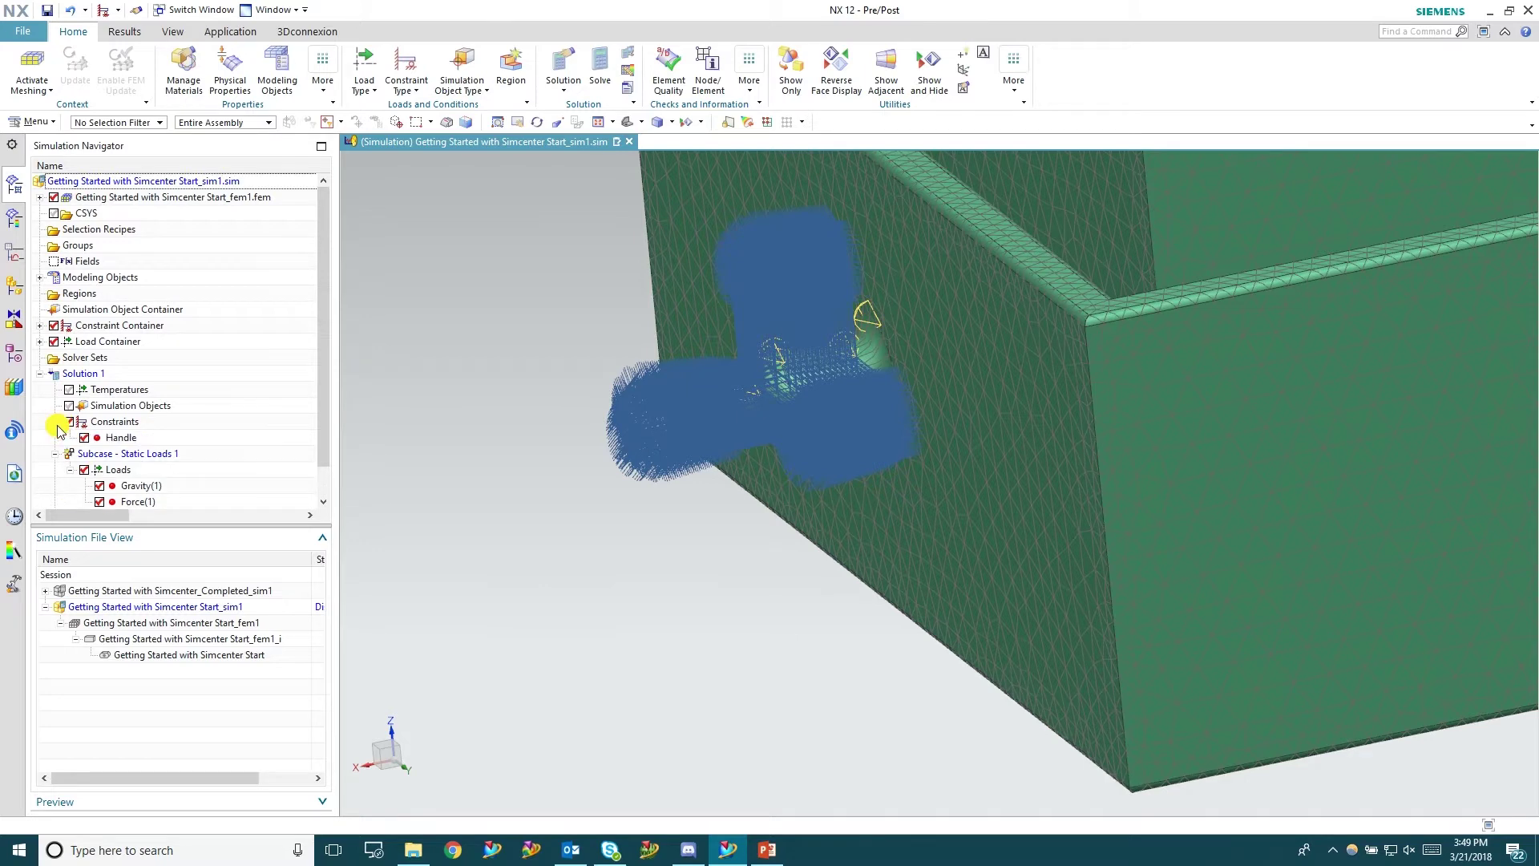
{"action": "left_click", "coordinate": [120, 438]}
{"action": "right_click", "coordinate": [122, 439]}
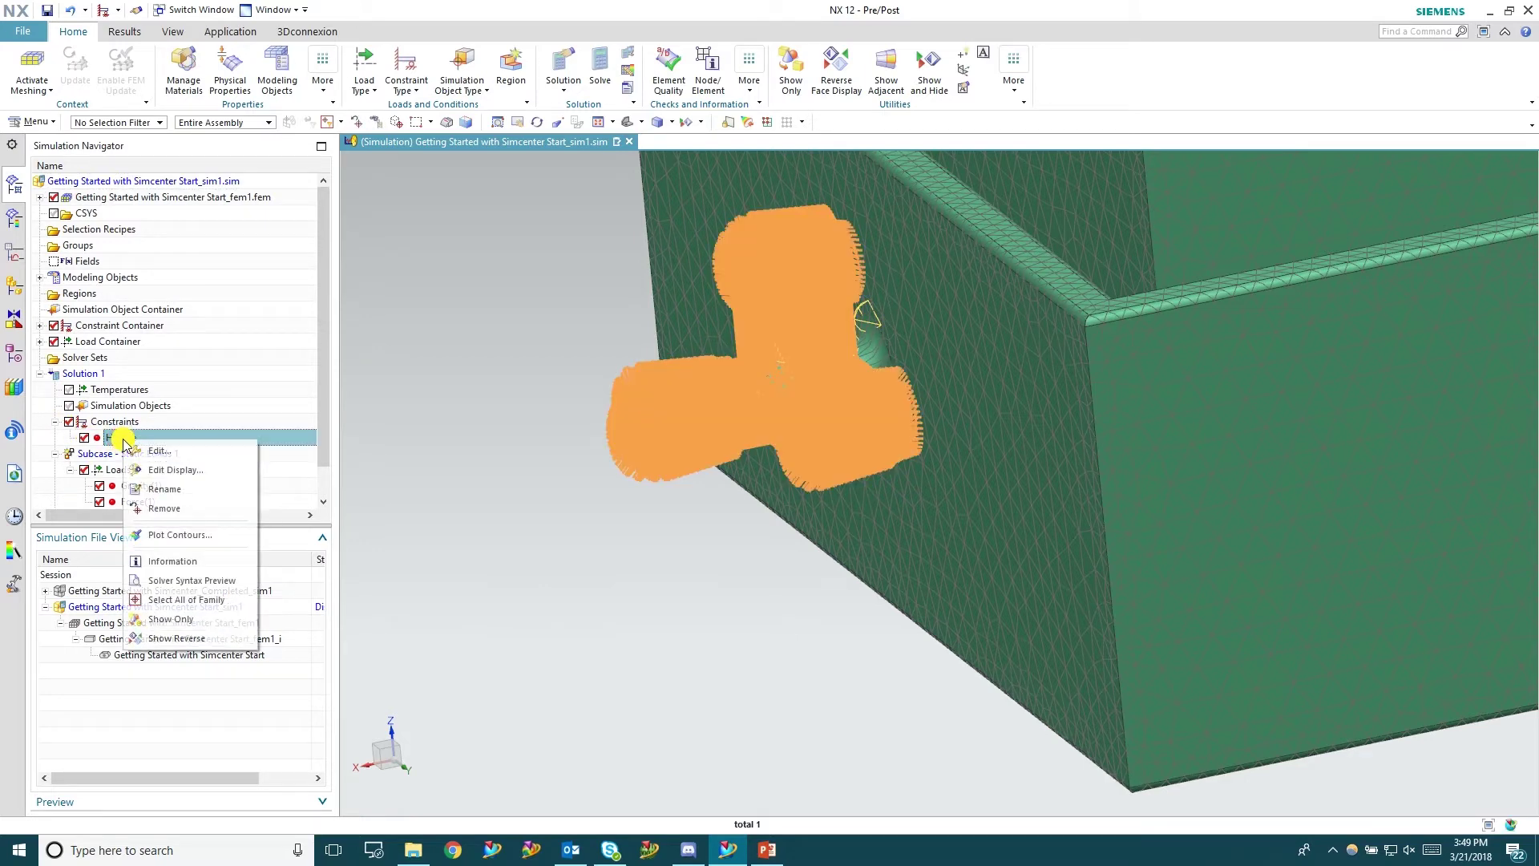
{"action": "left_click", "coordinate": [158, 472]}
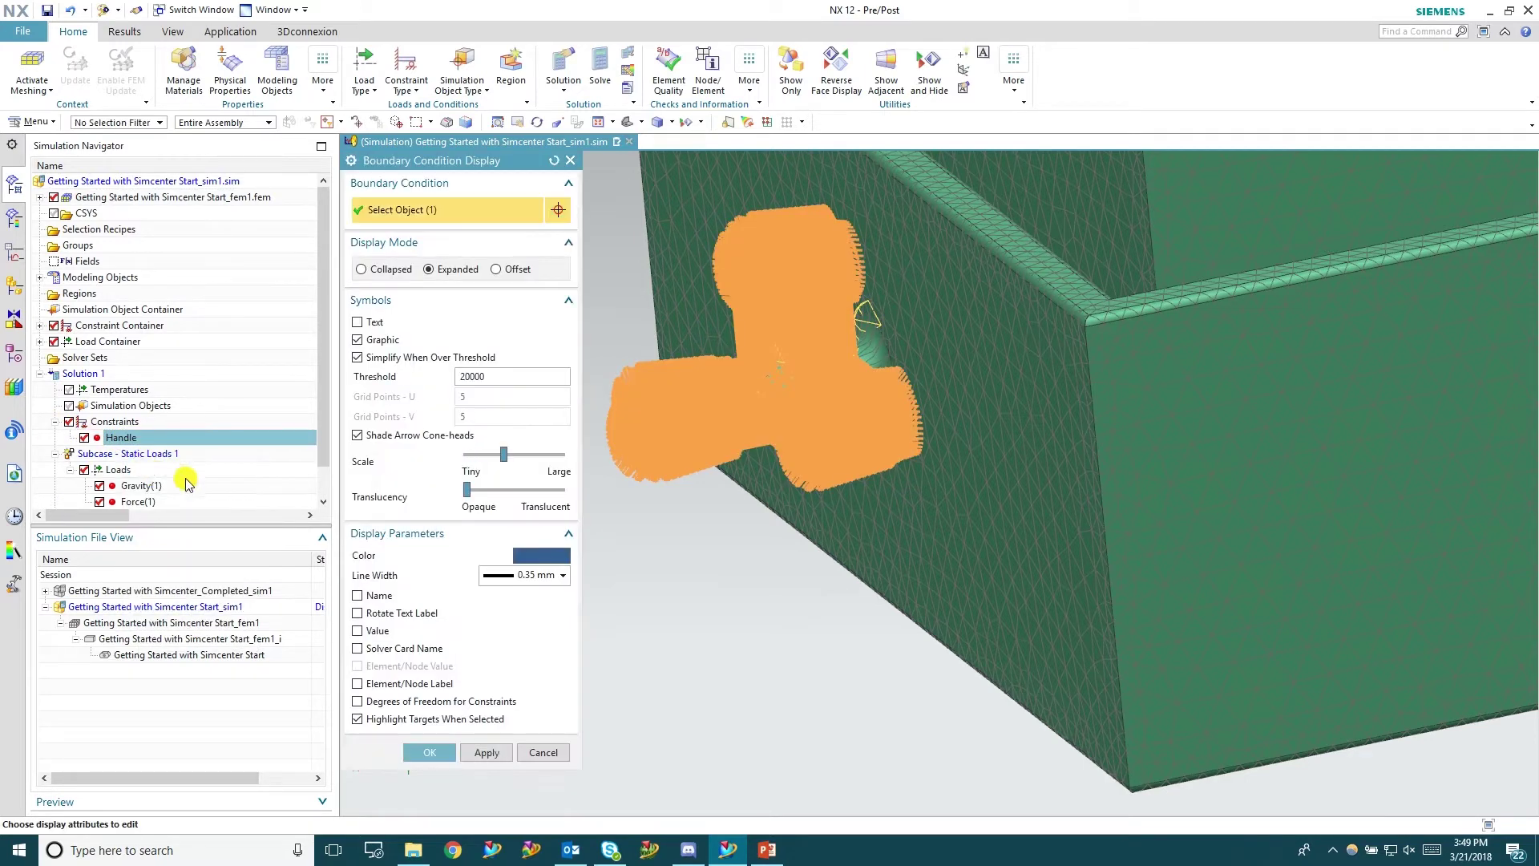
{"action": "left_click_drag", "start_coordinate": [506, 457], "coordinate": [469, 459]}
{"action": "left_click", "coordinate": [484, 752]}
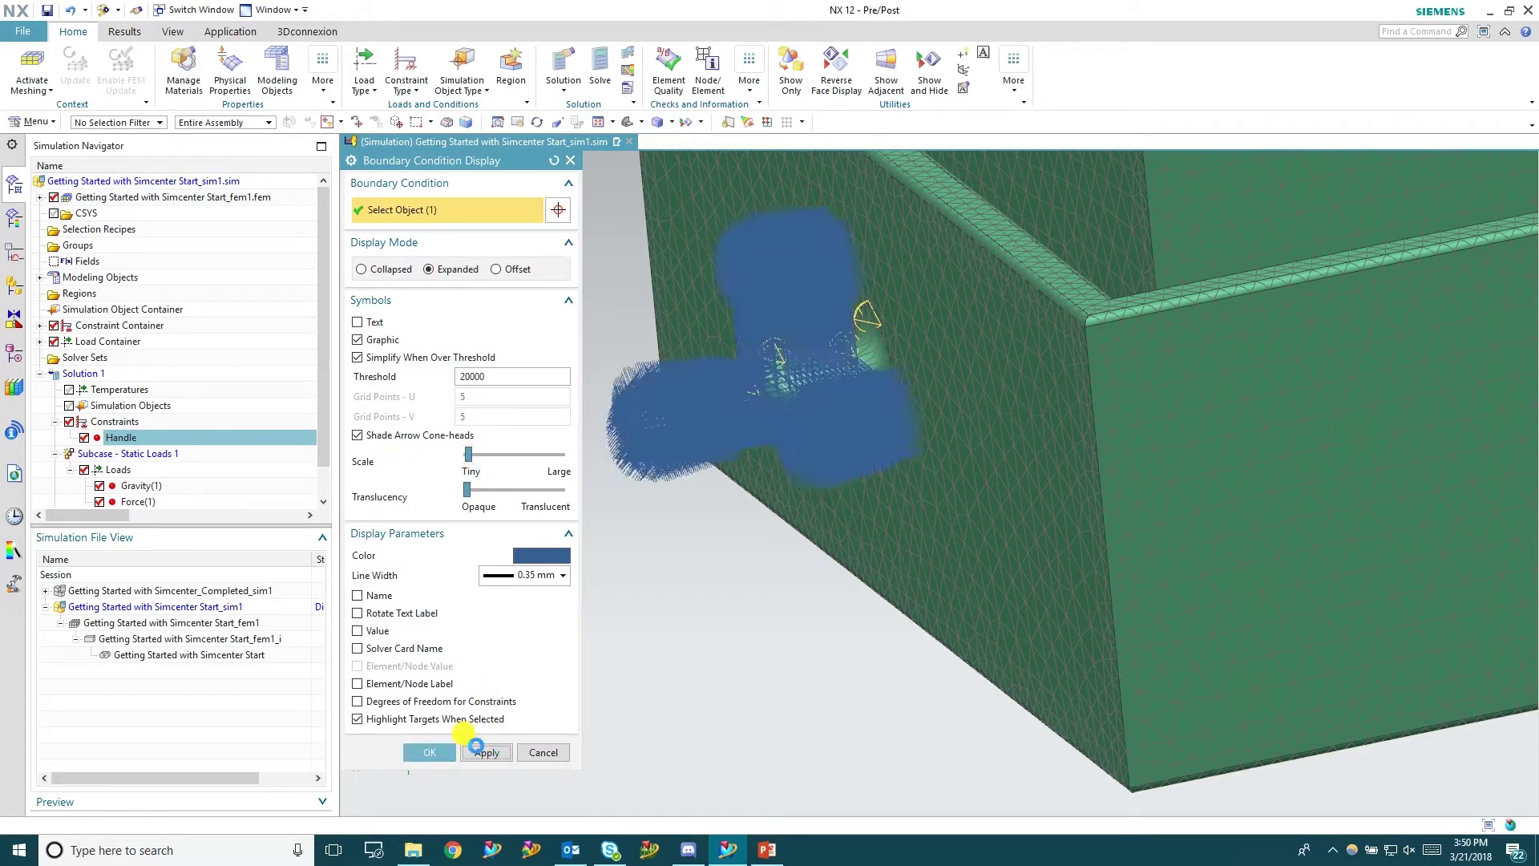
{"action": "left_click", "coordinate": [428, 751]}
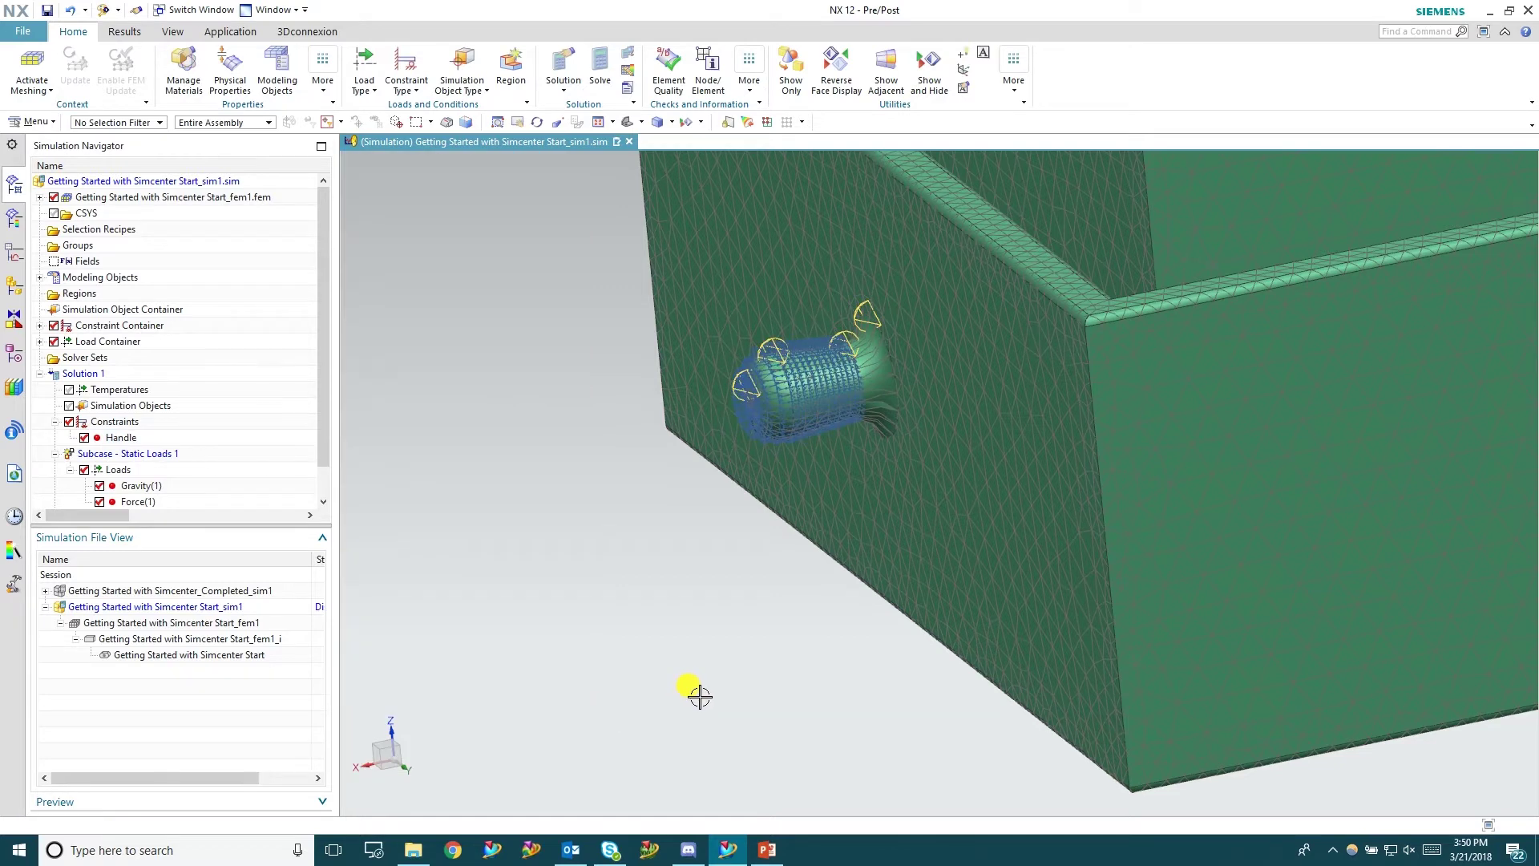
Fit the whole box in view and orbit to an isometric angle.
{"action": "key", "text": "ctrl+f"}
{"action": "middle_click_drag", "start_coordinate": [646, 656], "coordinate": [1014, 622]}
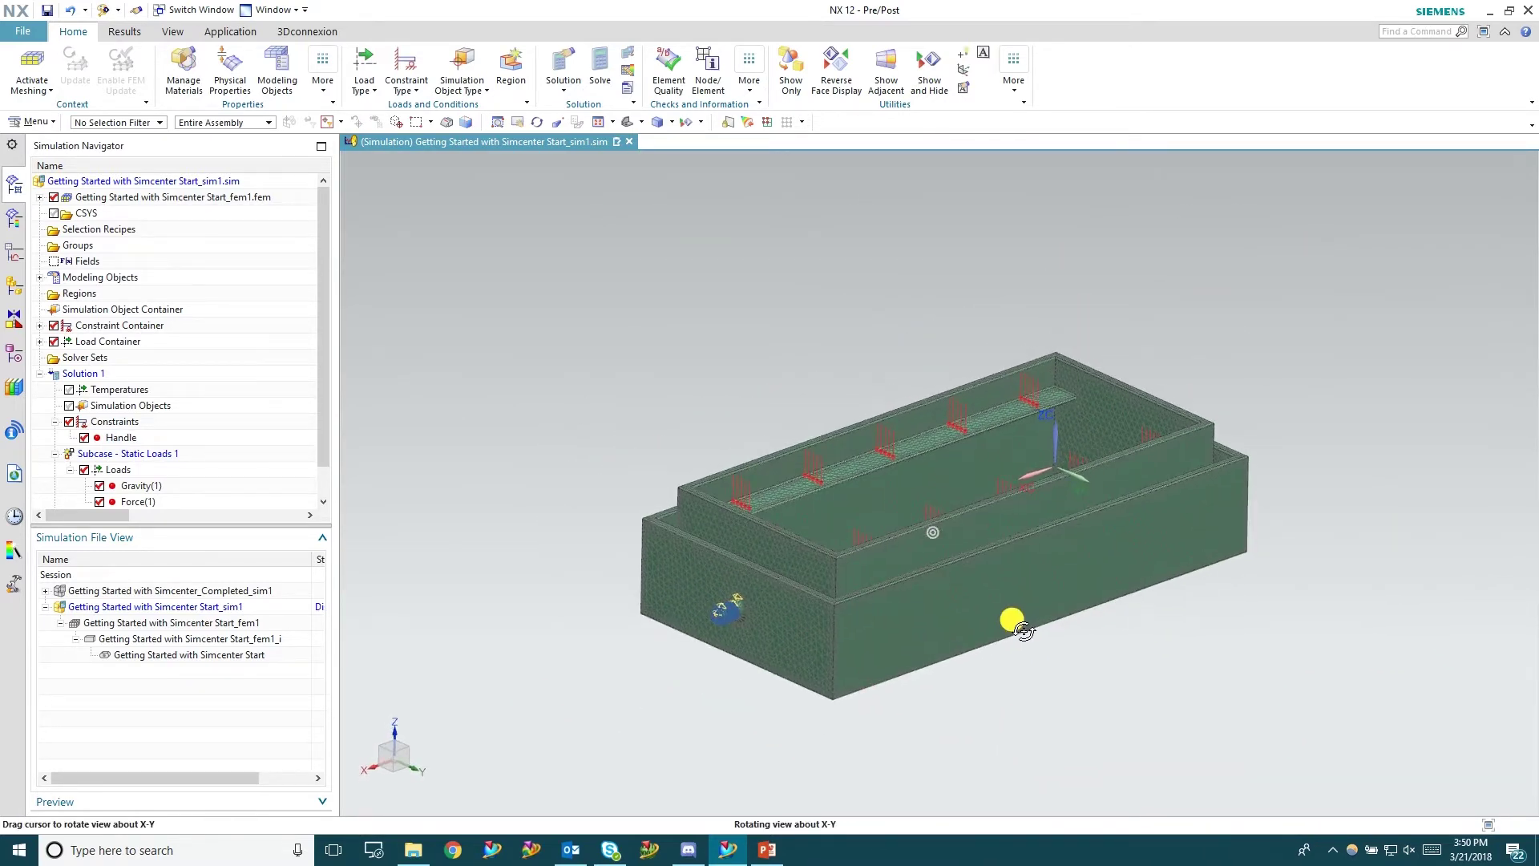
{"action": "key", "text": "alt+Tab"}
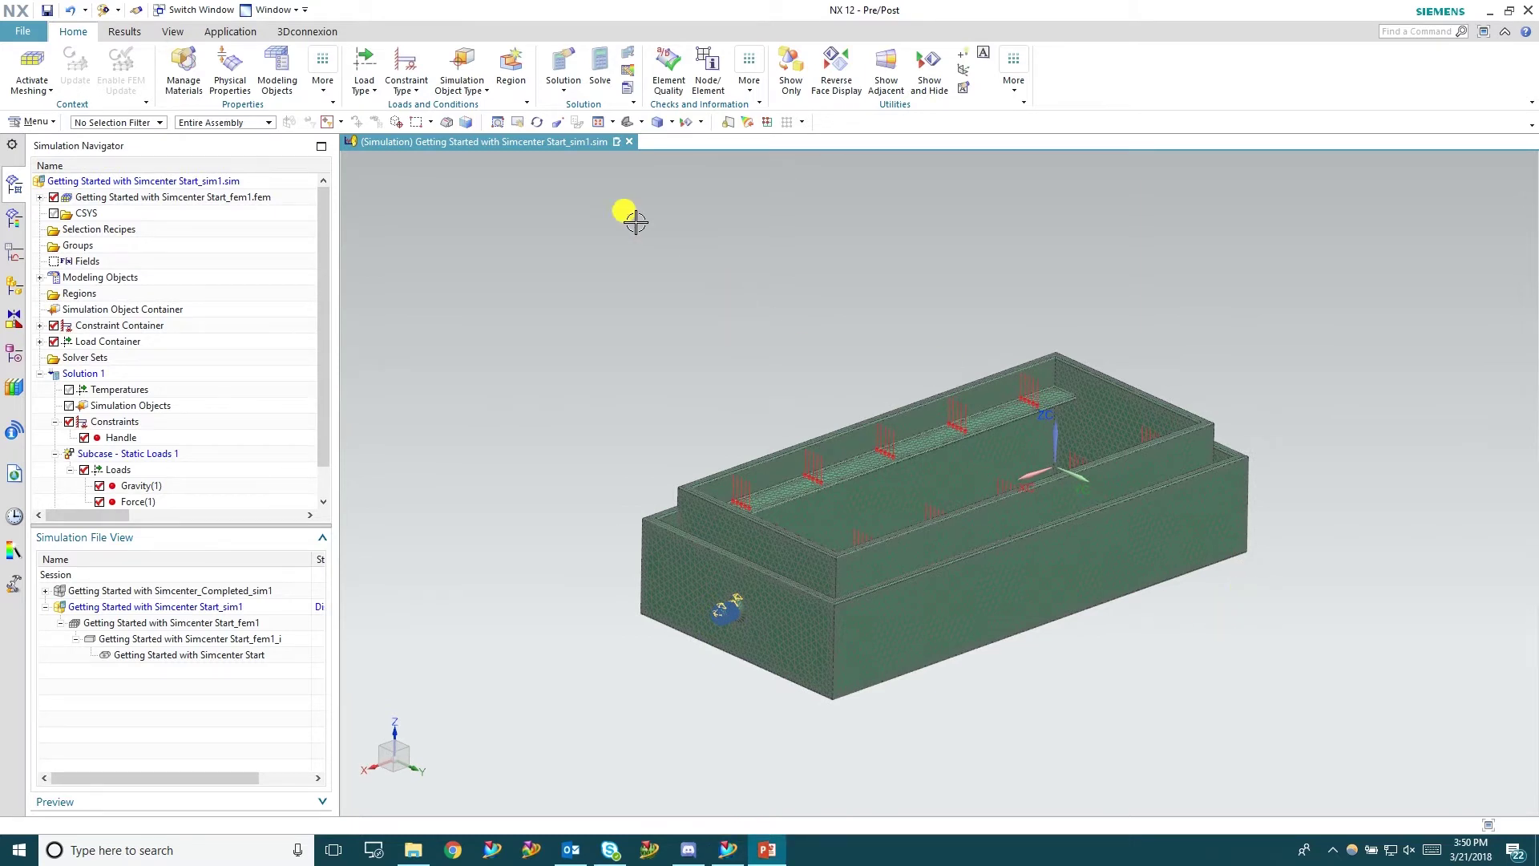
{"action": "left_click", "coordinate": [86, 377]}
{"action": "right_click", "coordinate": [91, 377]}
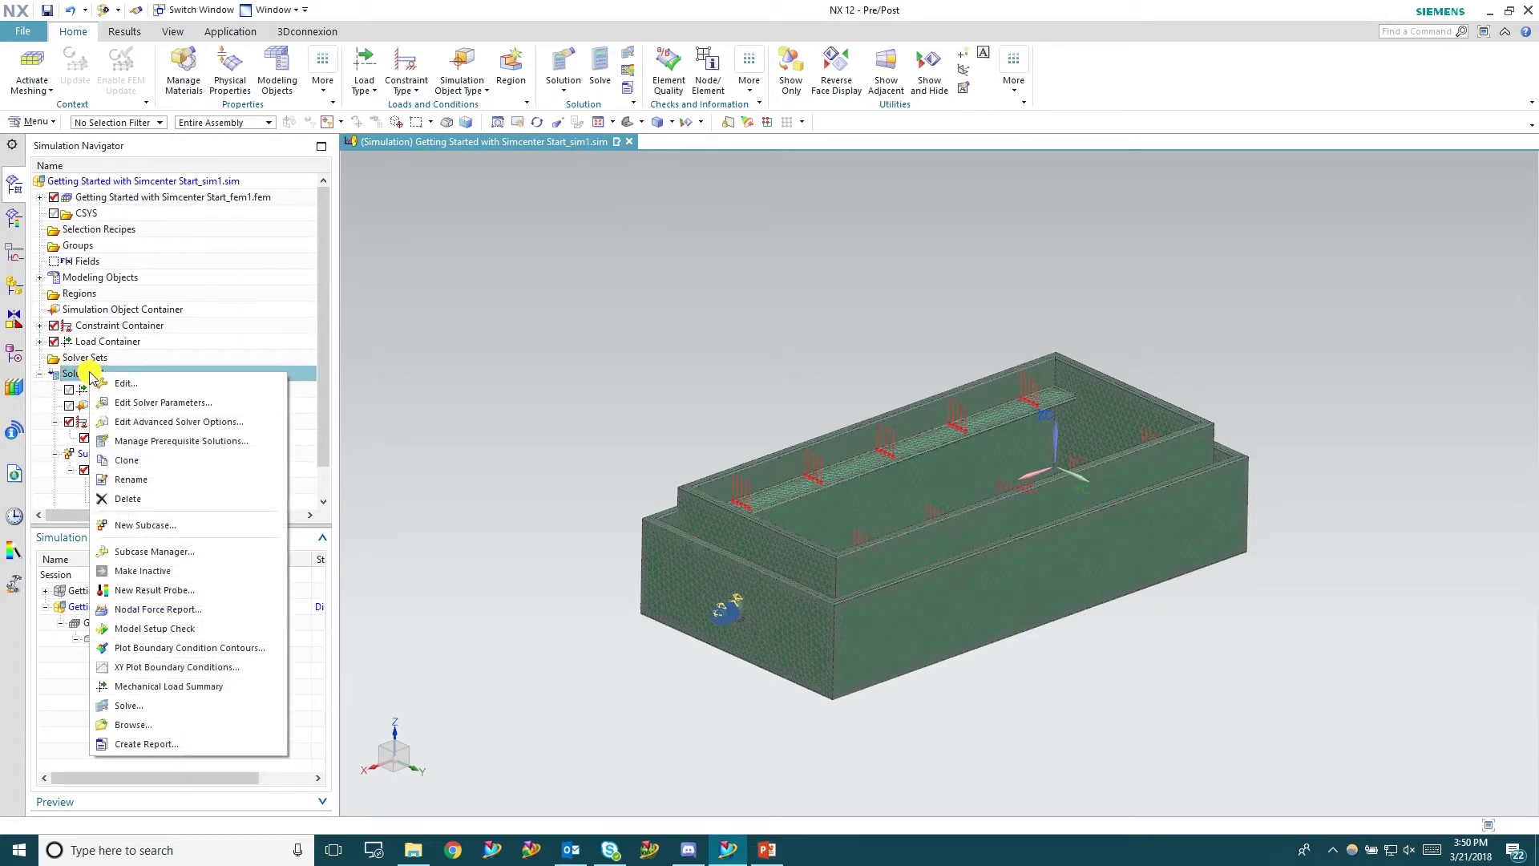
{"action": "left_click", "coordinate": [112, 383]}
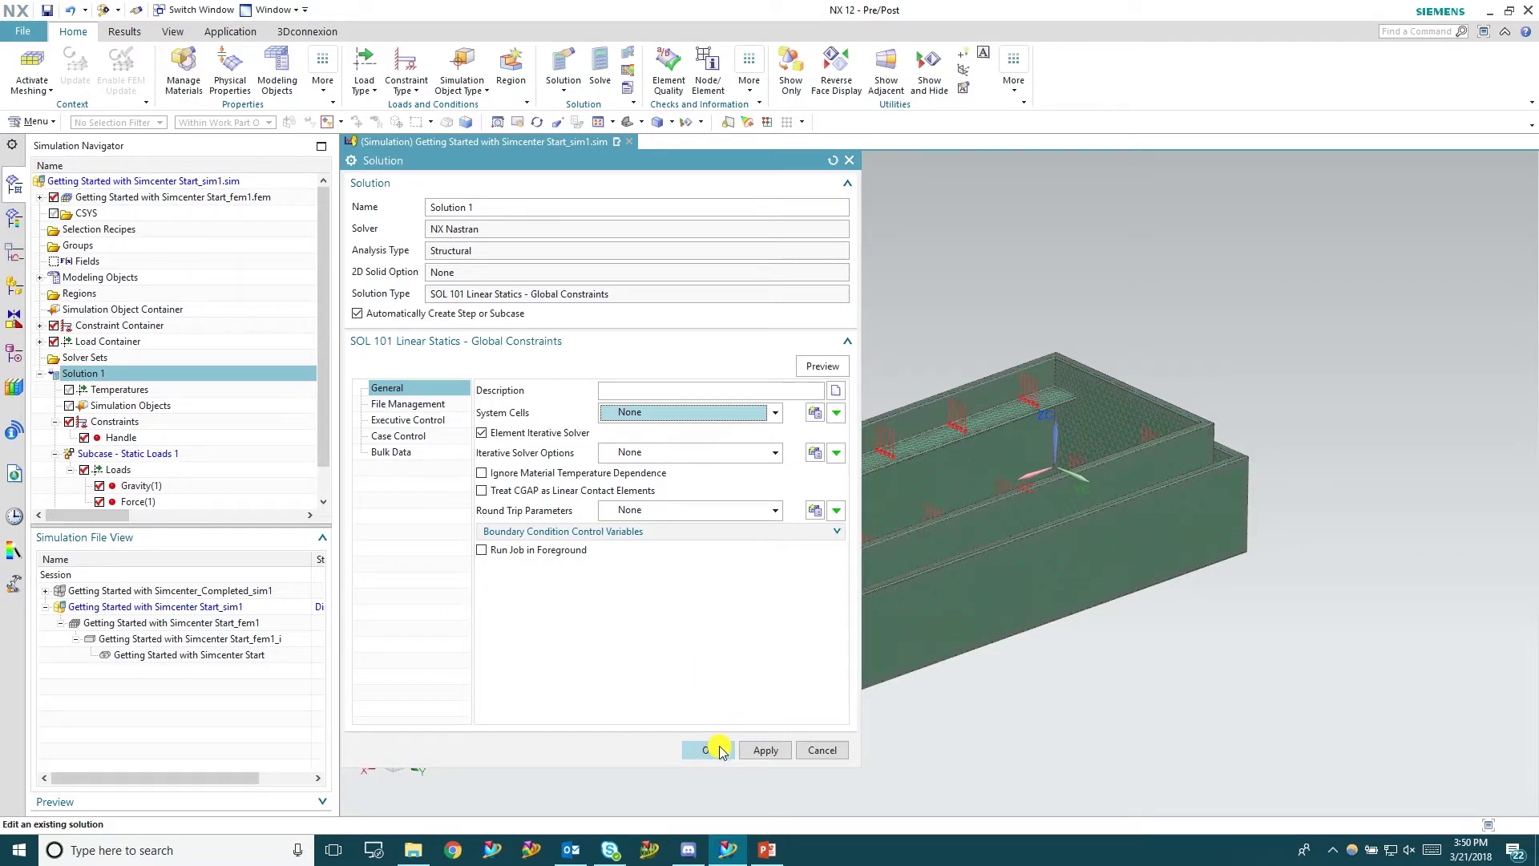
{"action": "left_click", "coordinate": [718, 751]}
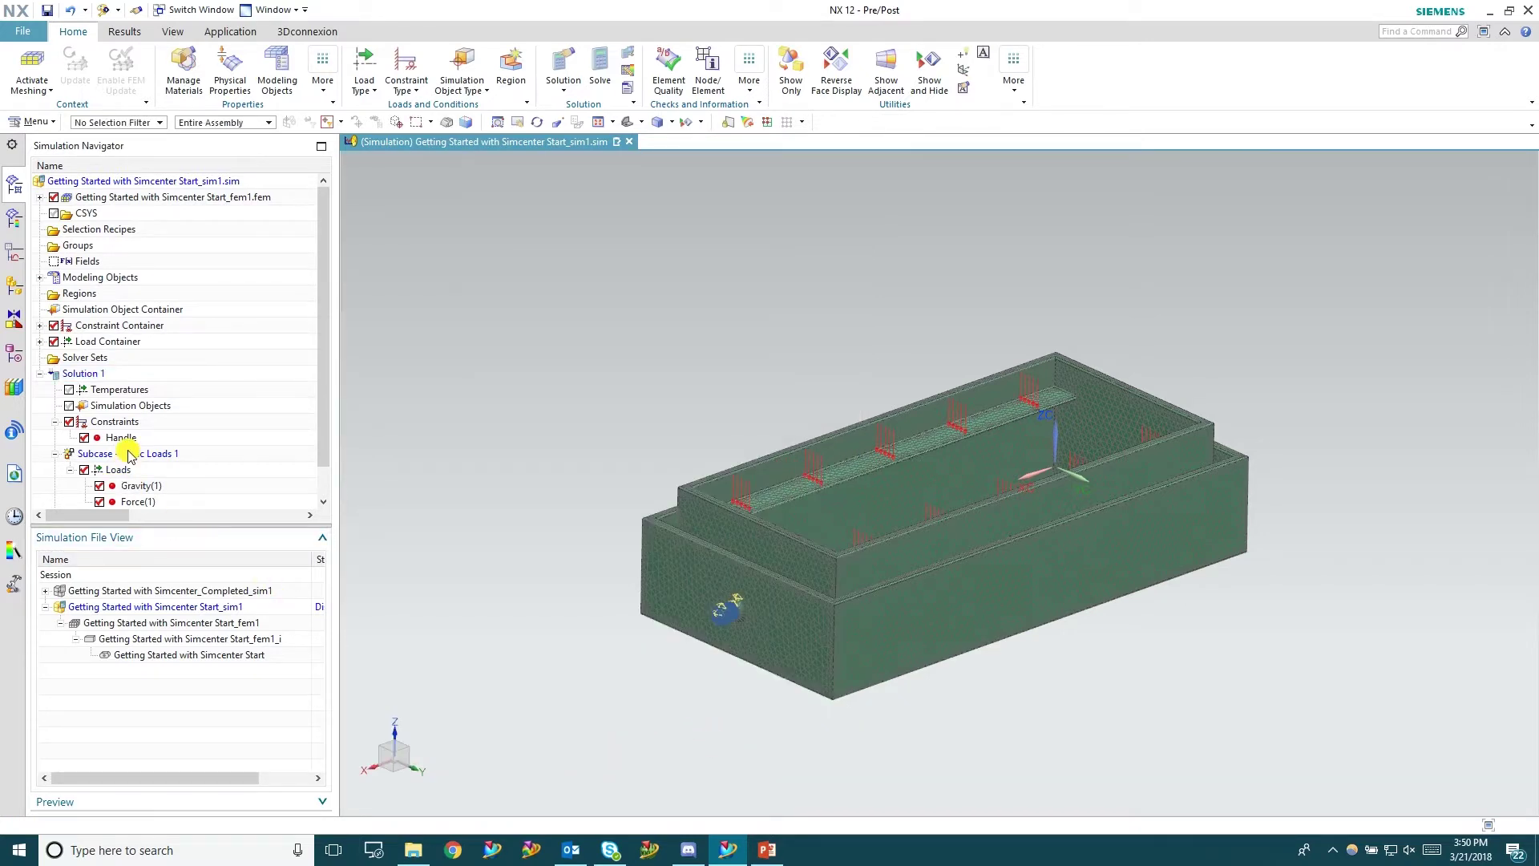
Run the NX Nastran solve of Solution 1 with Submit set to Solve.
{"action": "left_click", "coordinate": [95, 374]}
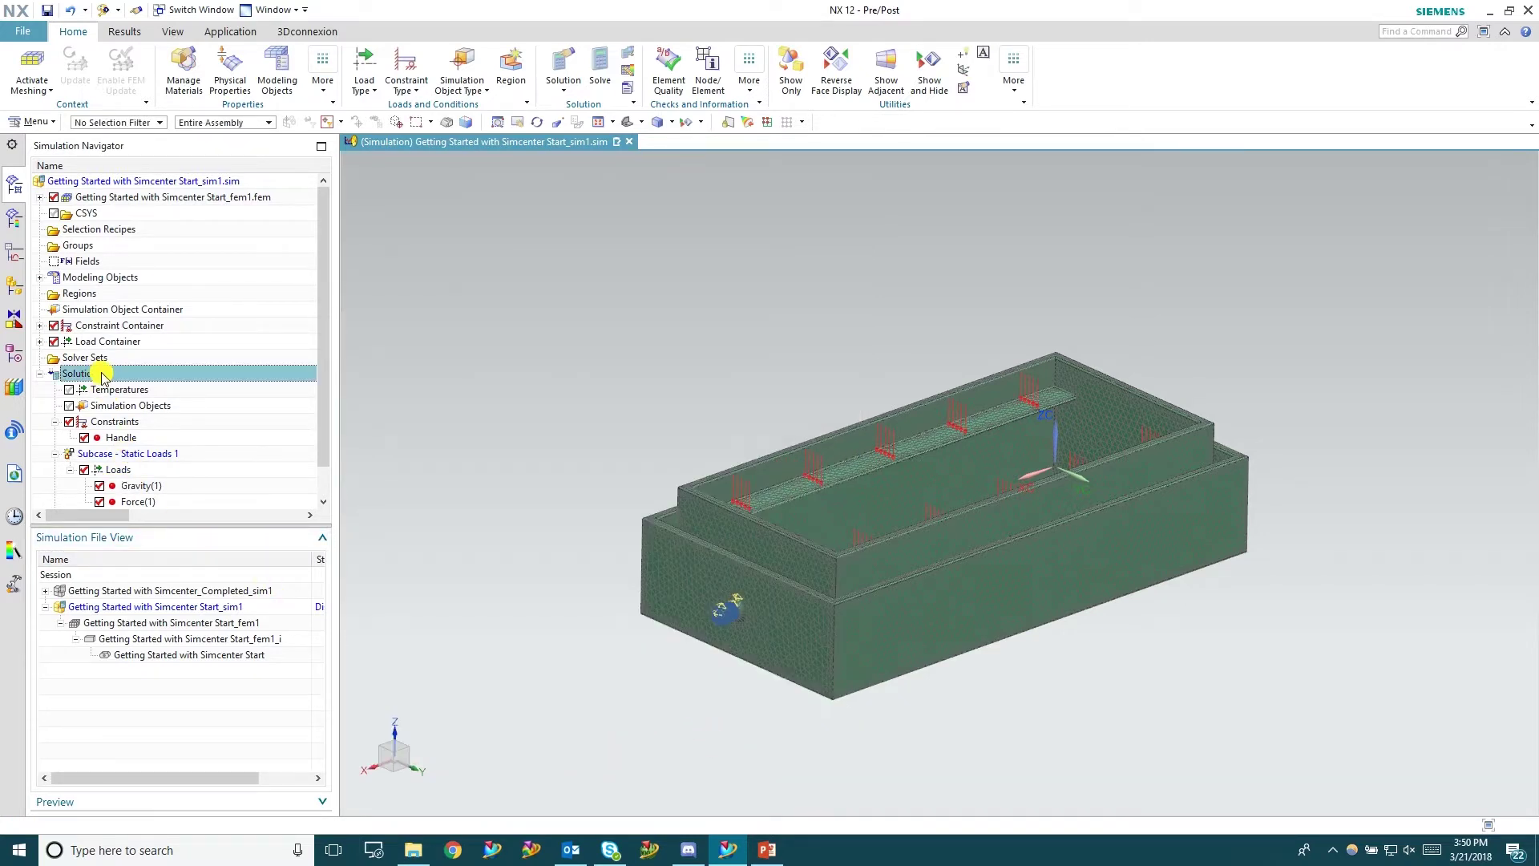
{"action": "right_click", "coordinate": [101, 375]}
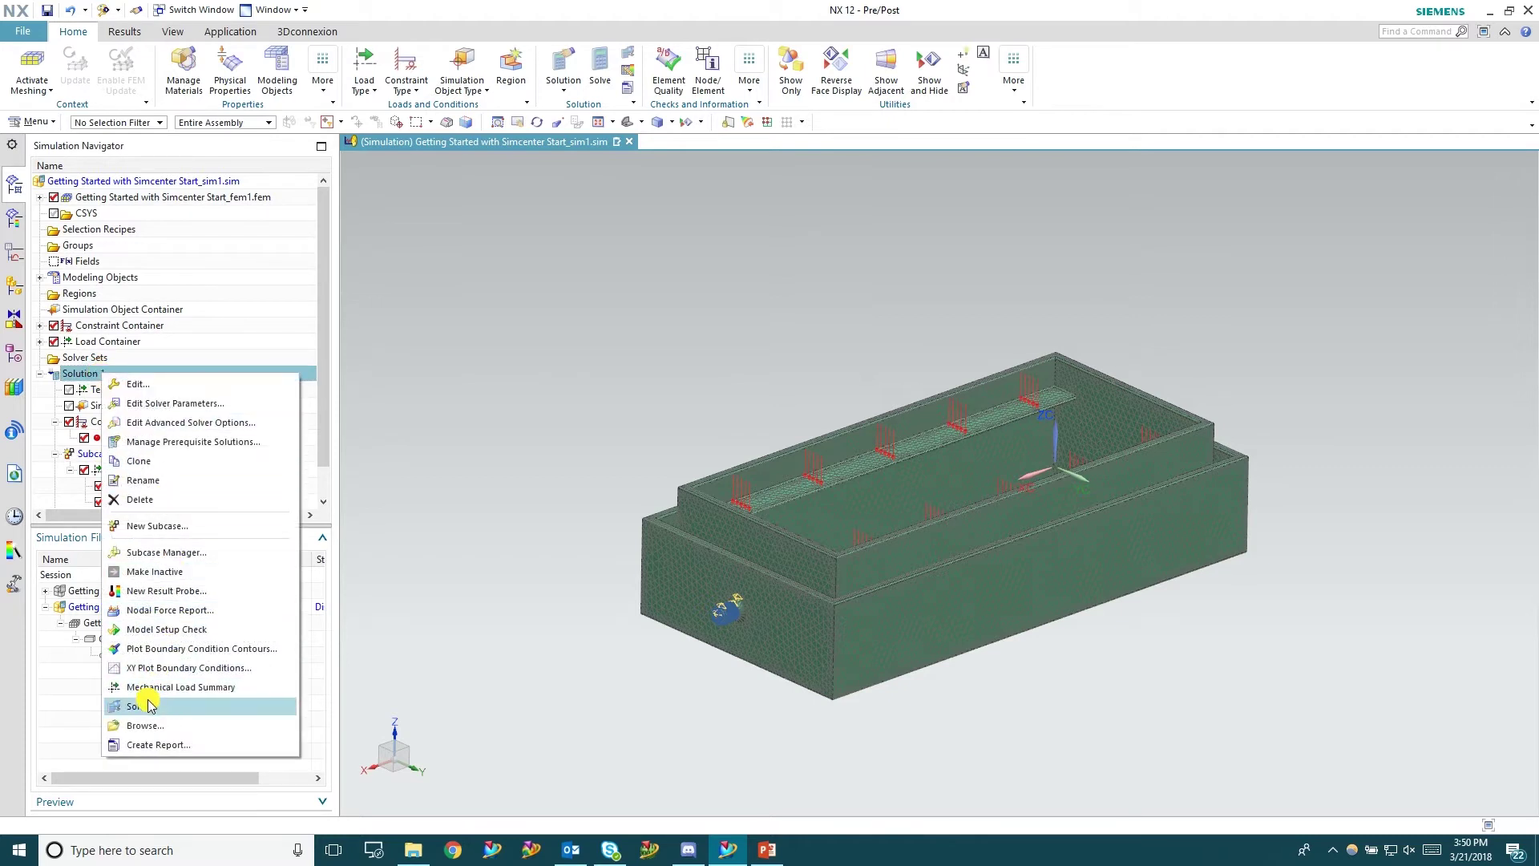
{"action": "left_click", "coordinate": [602, 72]}
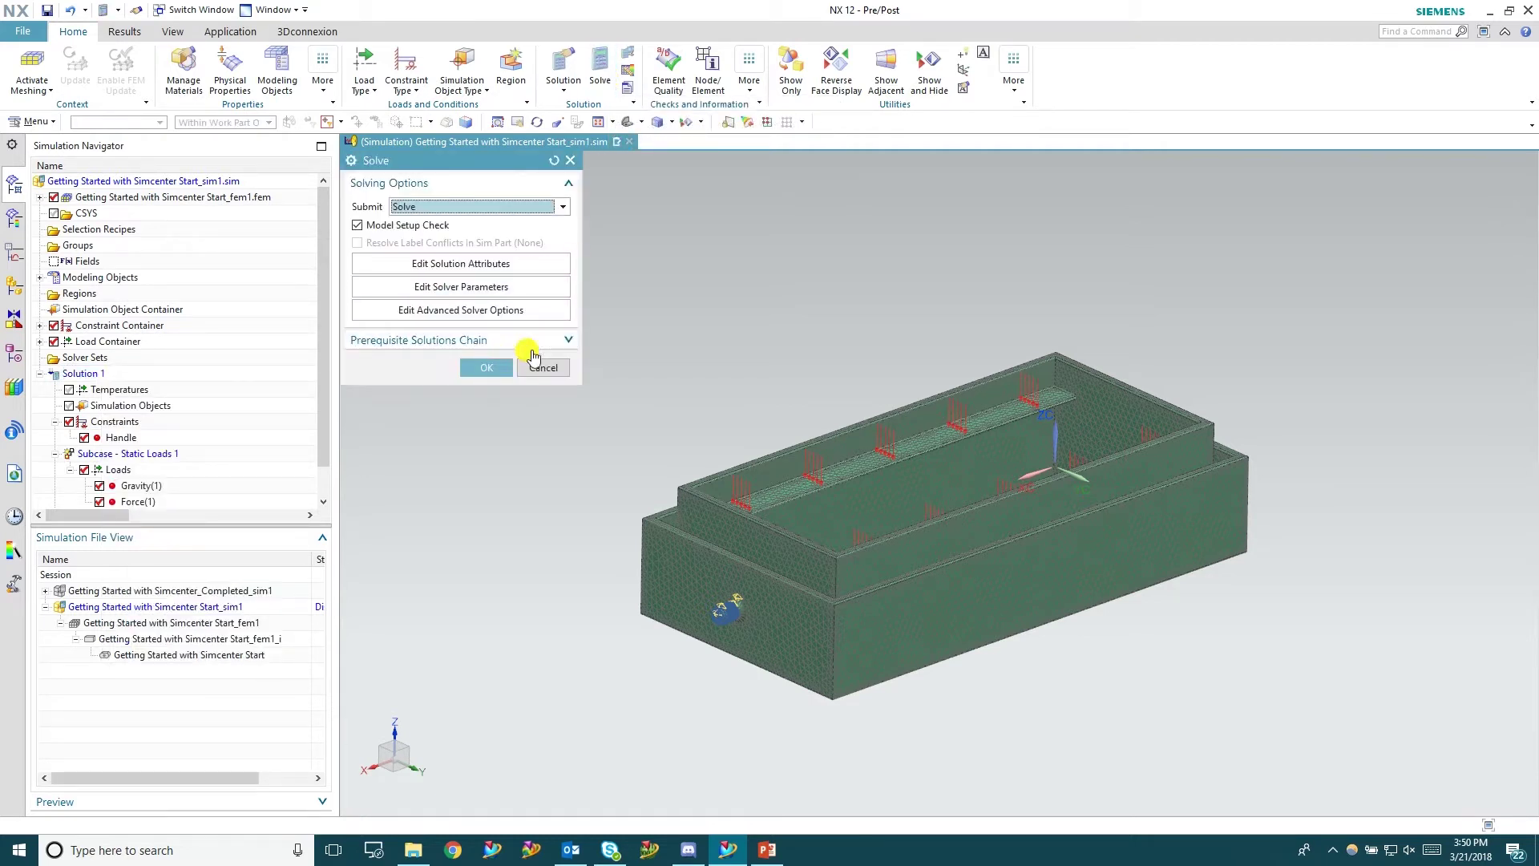
{"action": "left_click", "coordinate": [563, 210]}
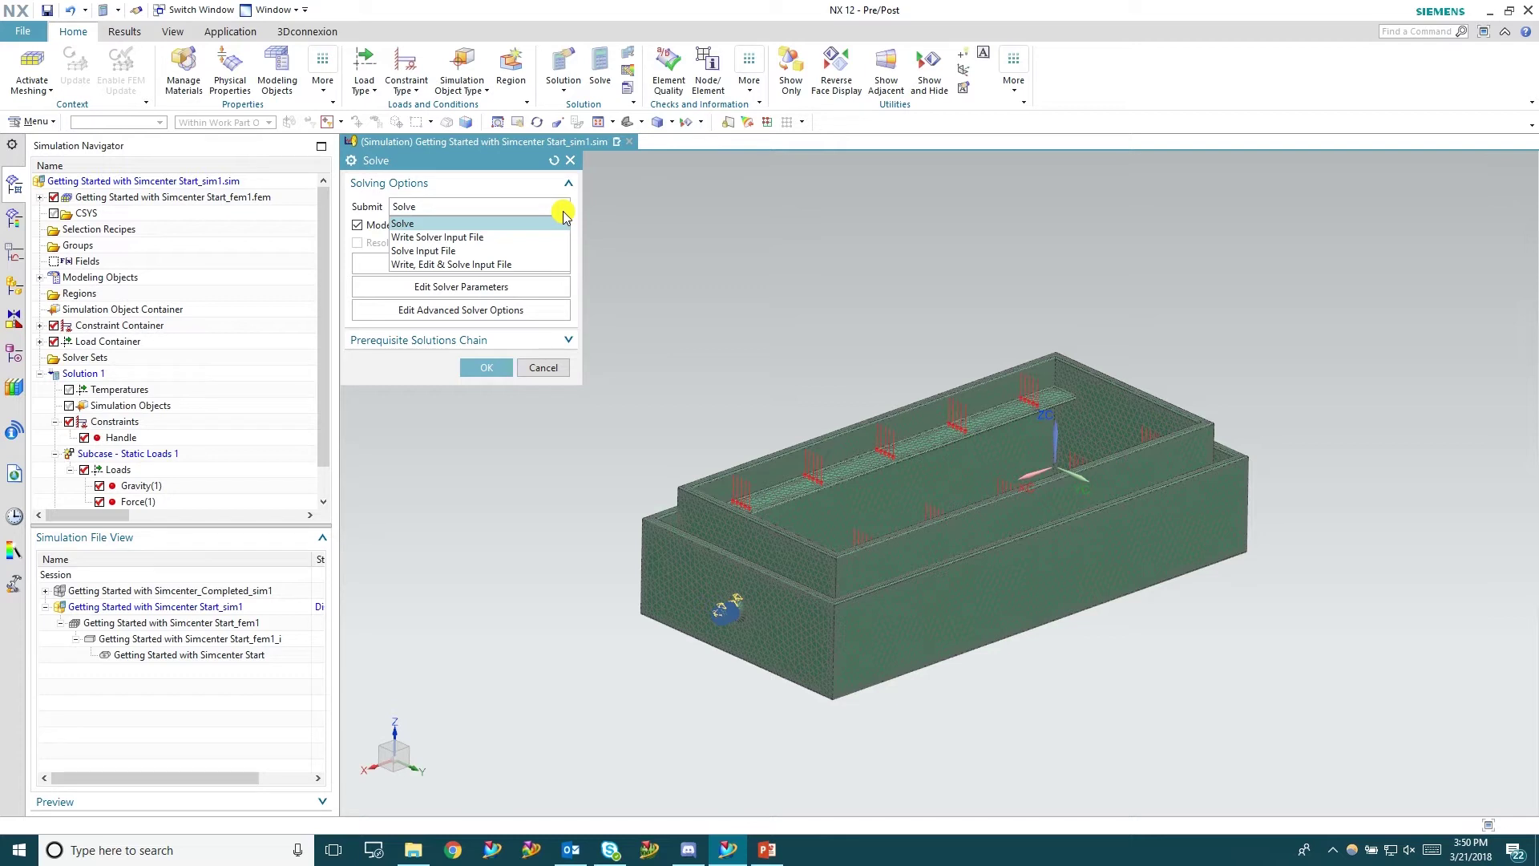
{"action": "left_click", "coordinate": [561, 221]}
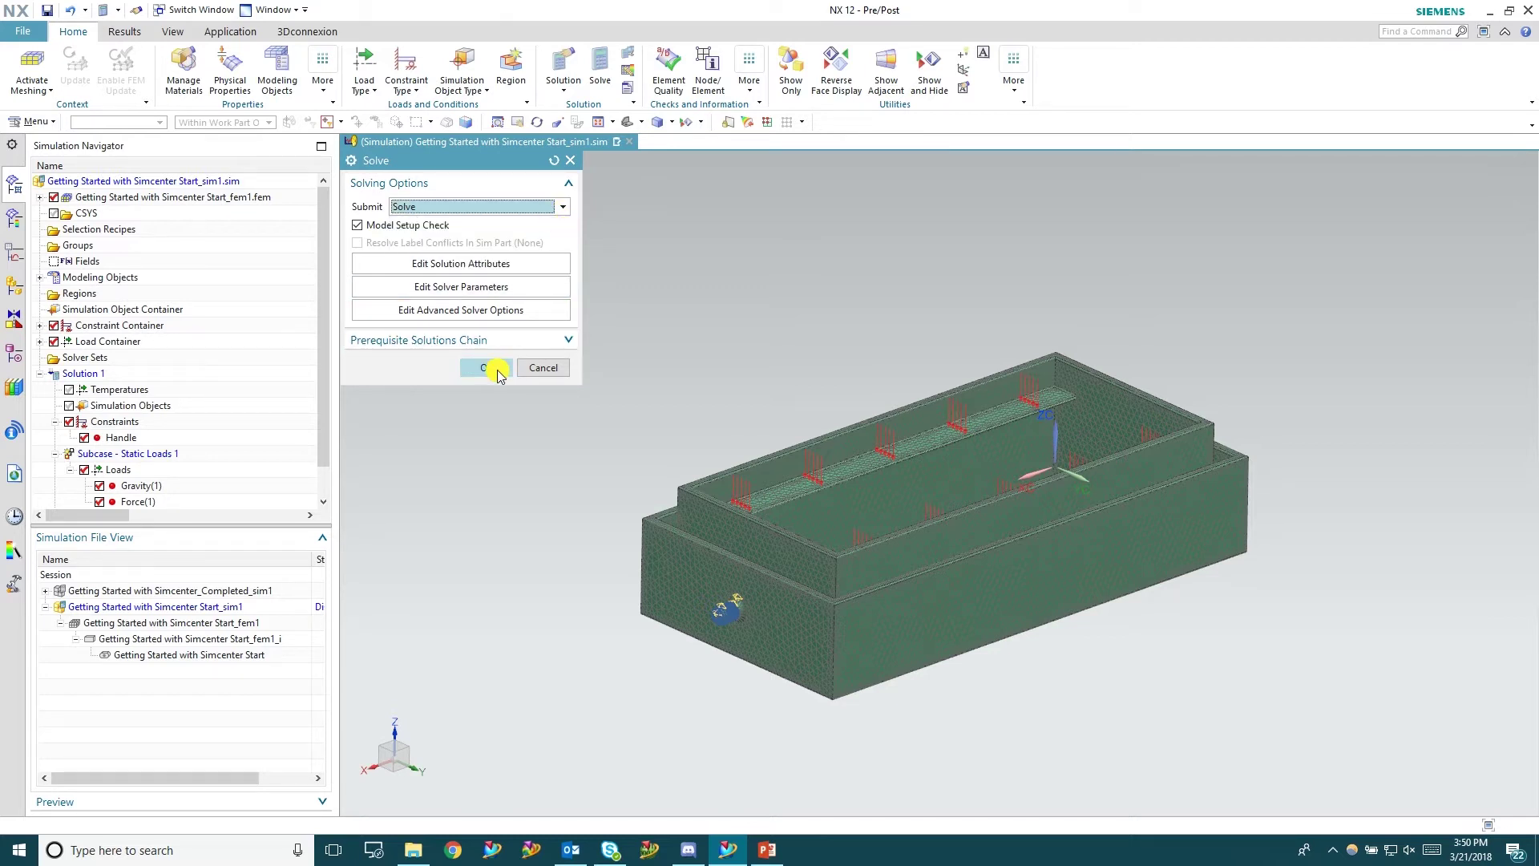
{"action": "left_click", "coordinate": [495, 369]}
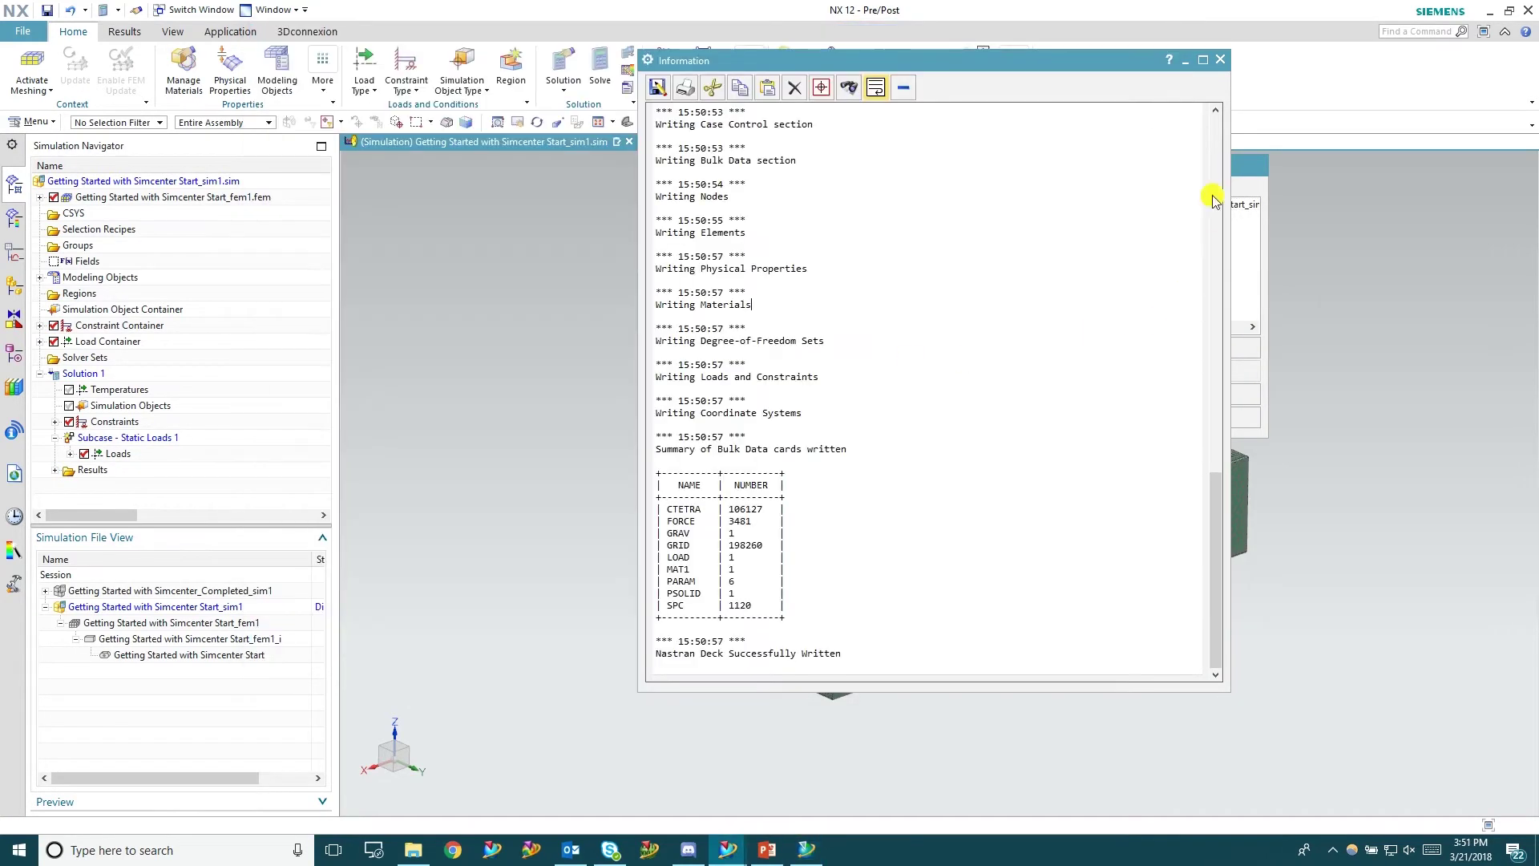
Close the information log, watch the solver monitor, and decline reviewing results.
{"action": "left_click", "coordinate": [1220, 59]}
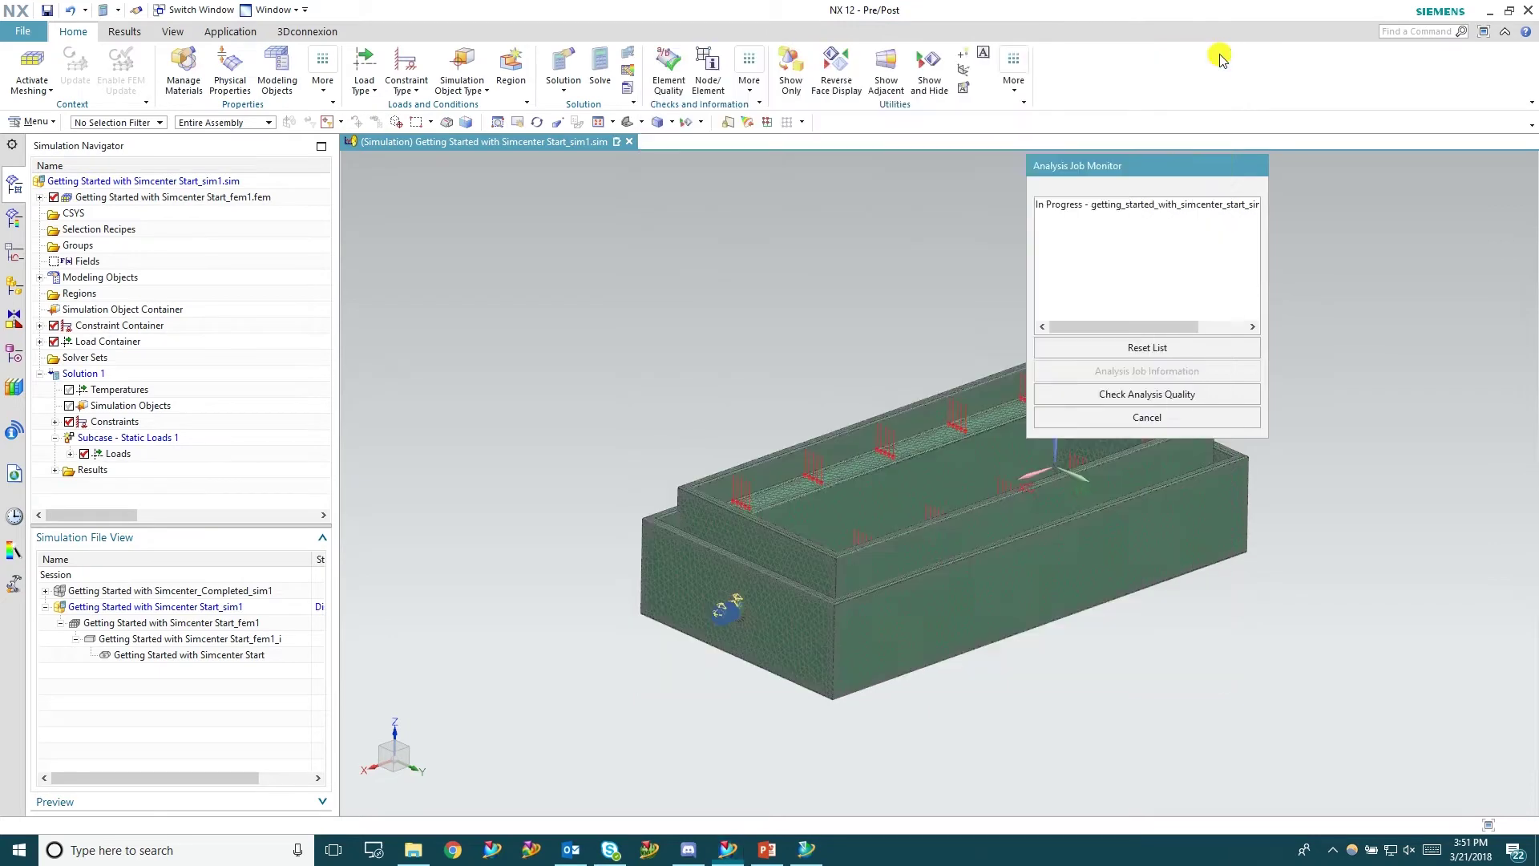
{"action": "left_click", "coordinate": [805, 849]}
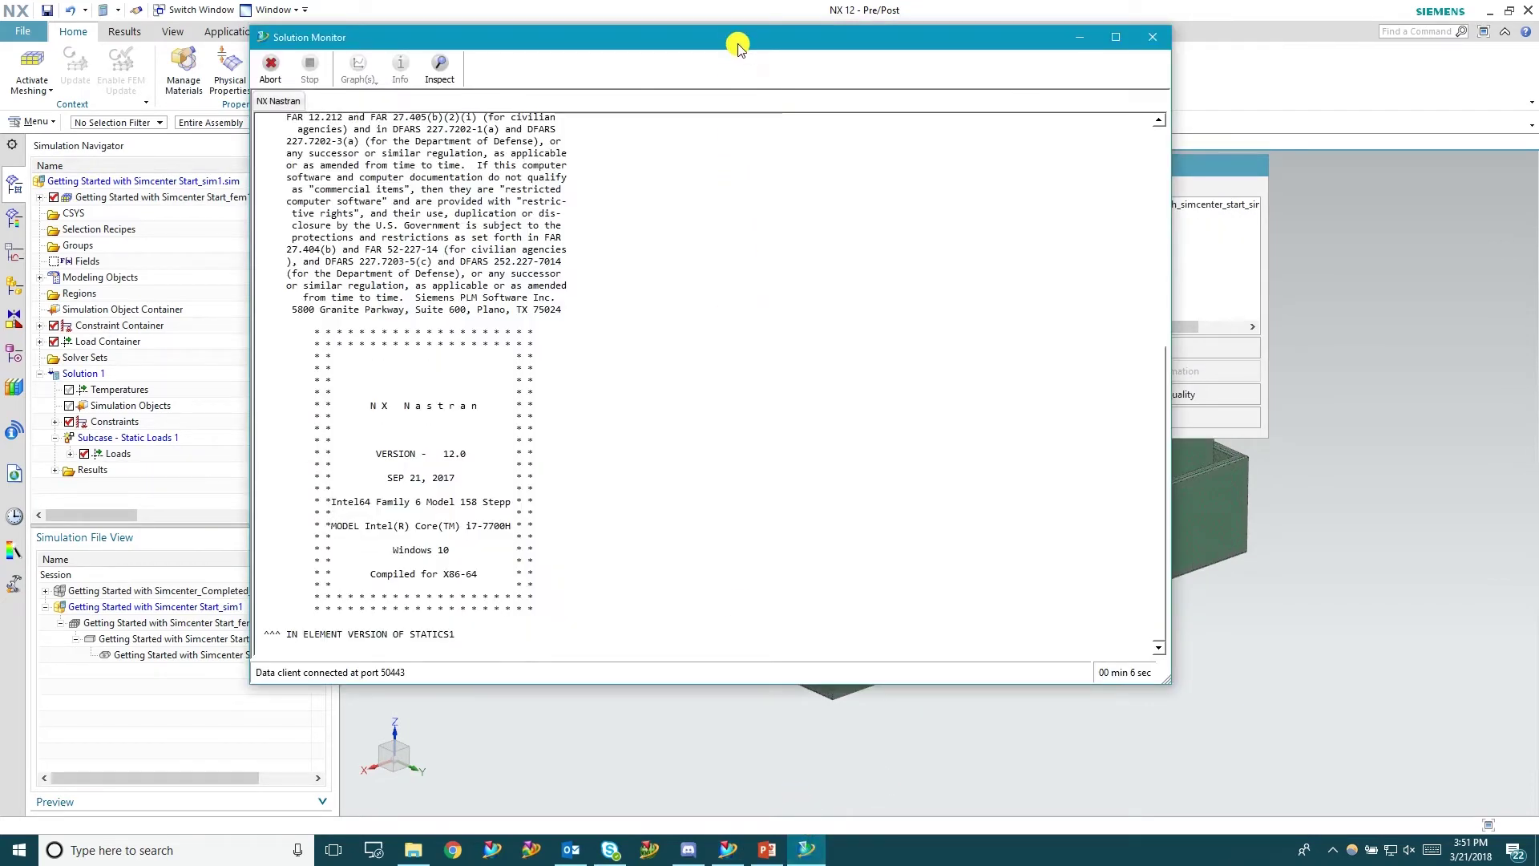
{"action": "left_click_drag", "start_coordinate": [739, 45], "coordinate": [590, 113]}
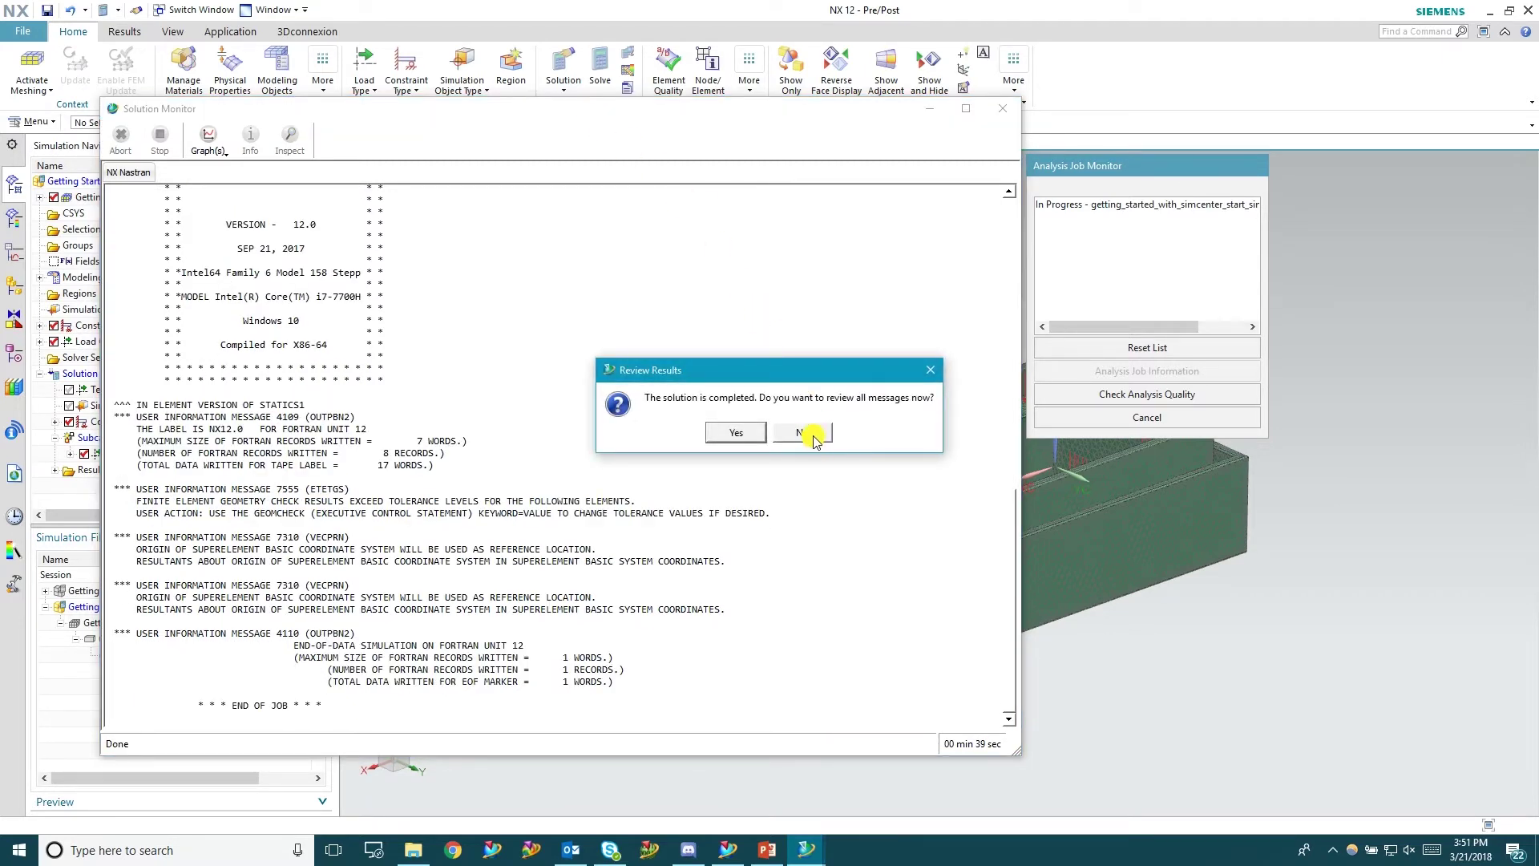
{"action": "left_click", "coordinate": [813, 440]}
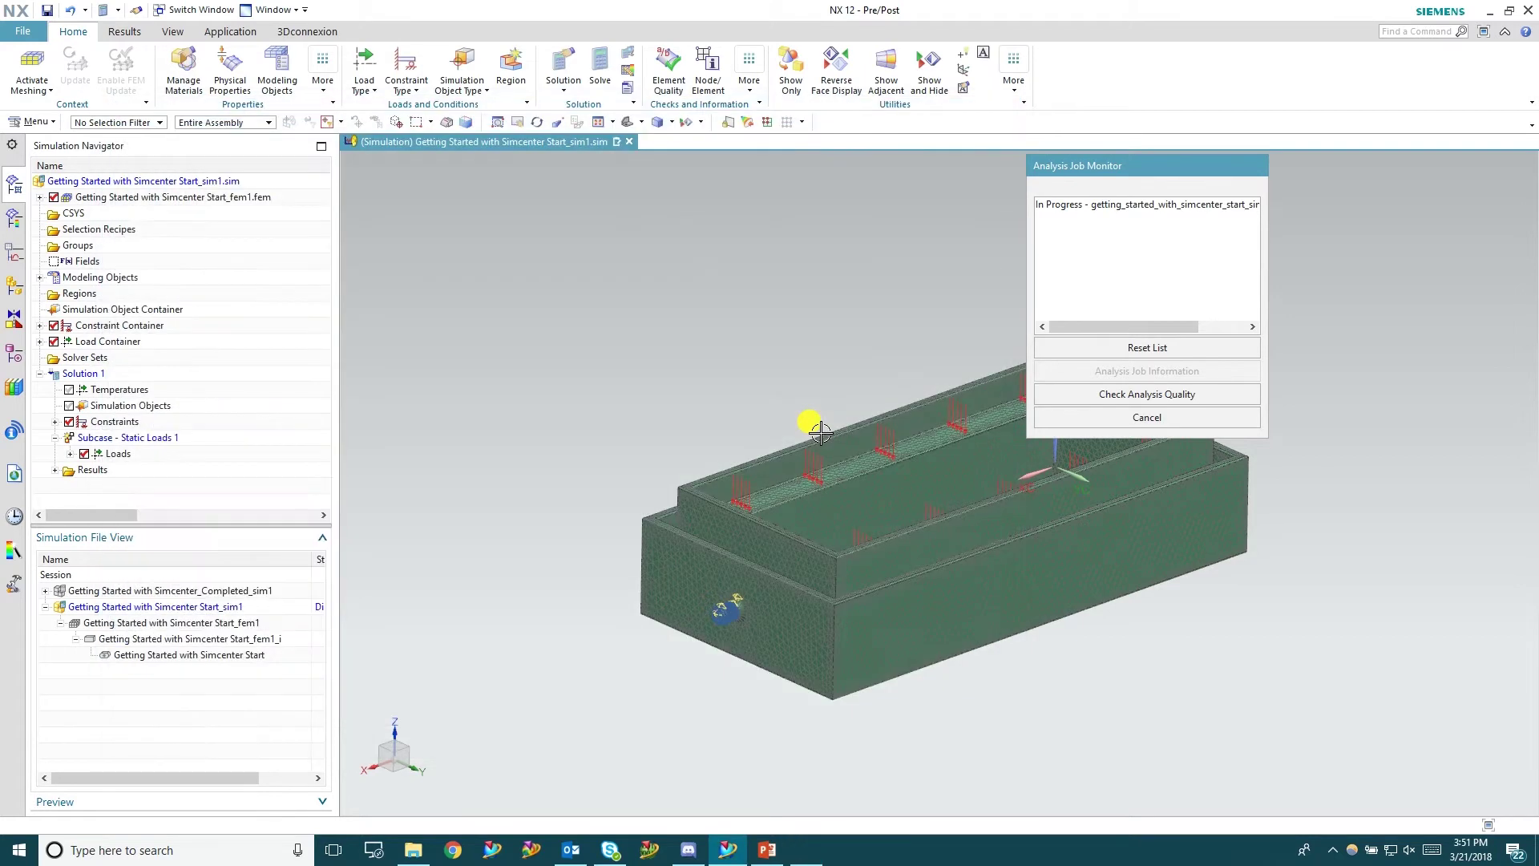
Load the Solution 1 structural results and plot the nodal displacement contour.
{"action": "left_click", "coordinate": [1145, 425]}
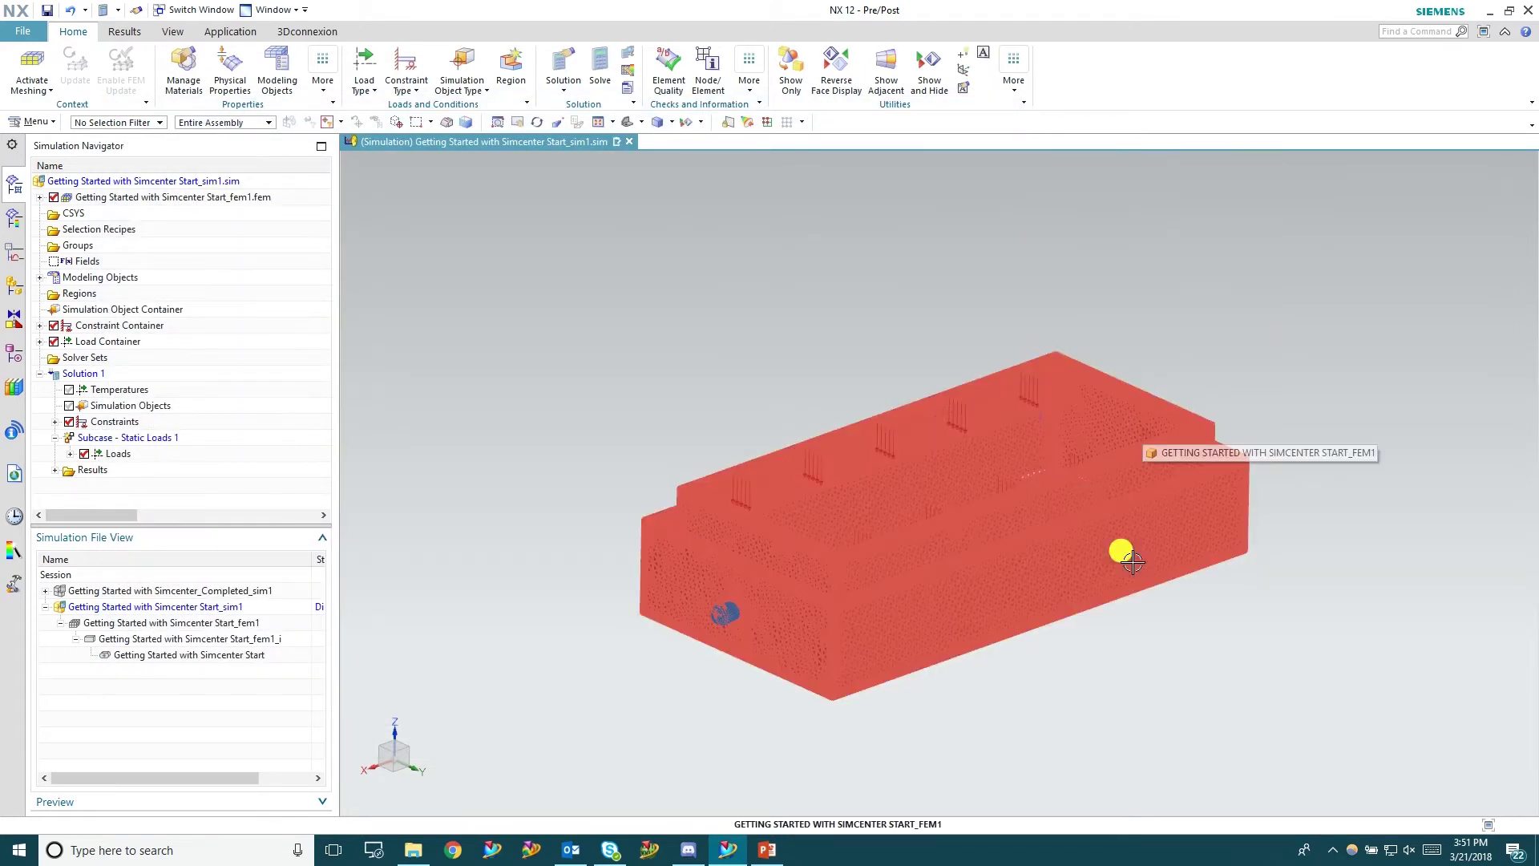
{"action": "scroll", "coordinate": [1215, 633], "scroll_direction": "up", "scroll_amount": 2}
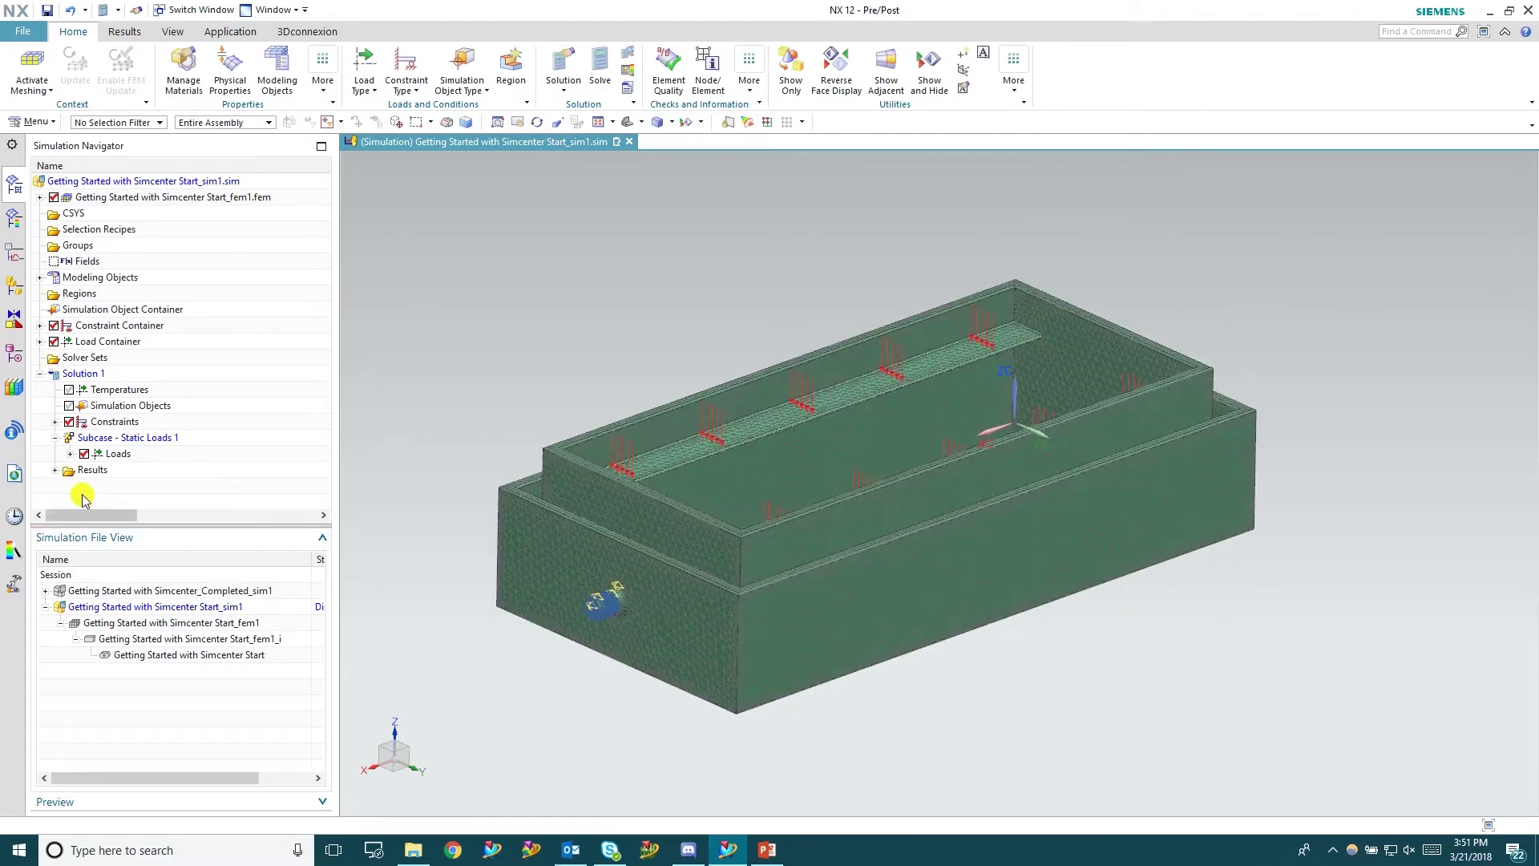
{"action": "left_click", "coordinate": [61, 473]}
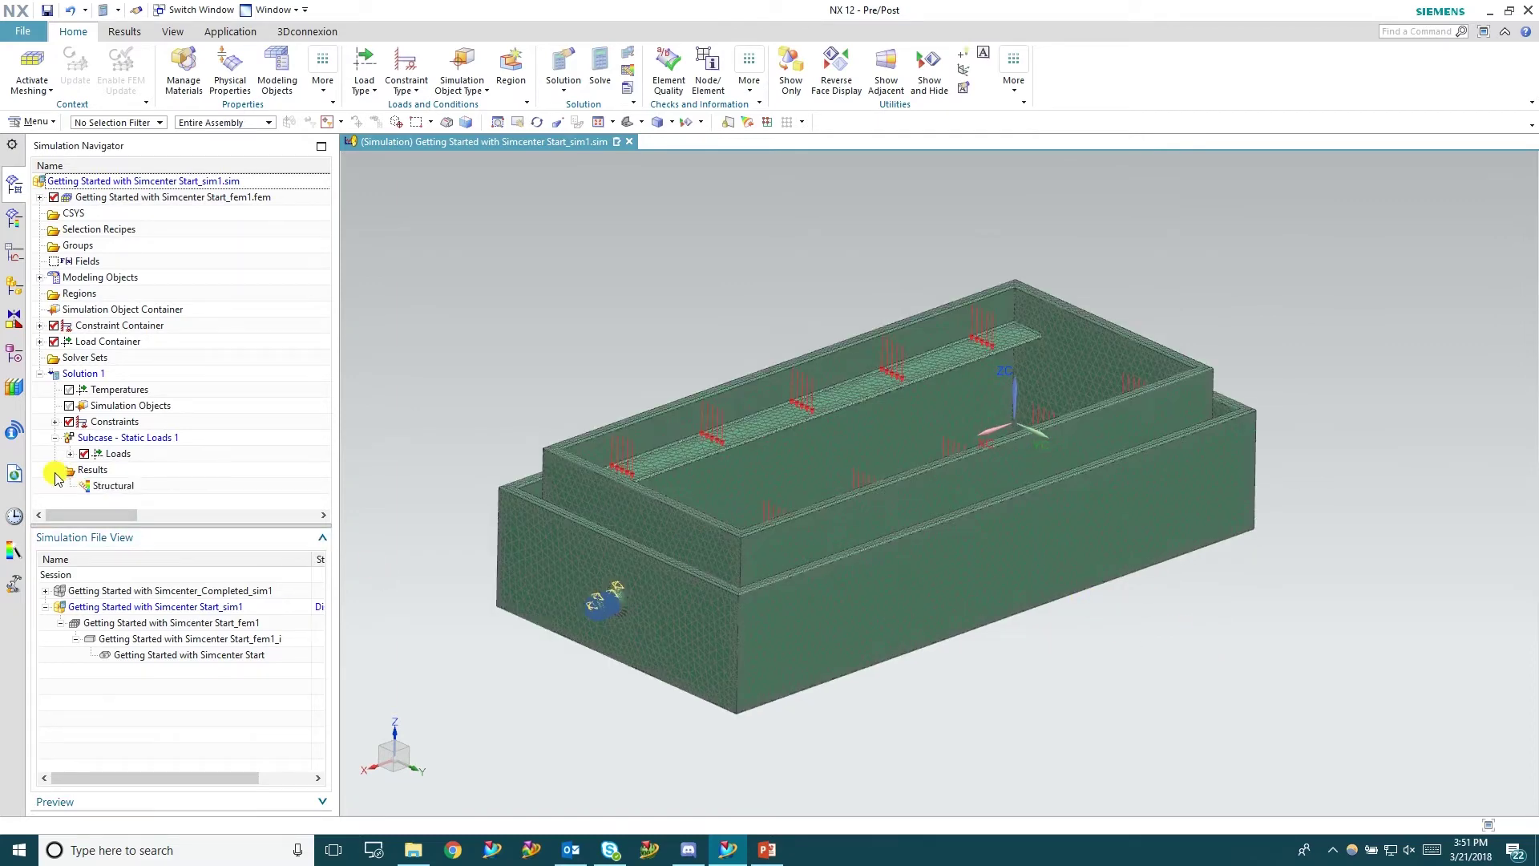
{"action": "double_click", "coordinate": [116, 487]}
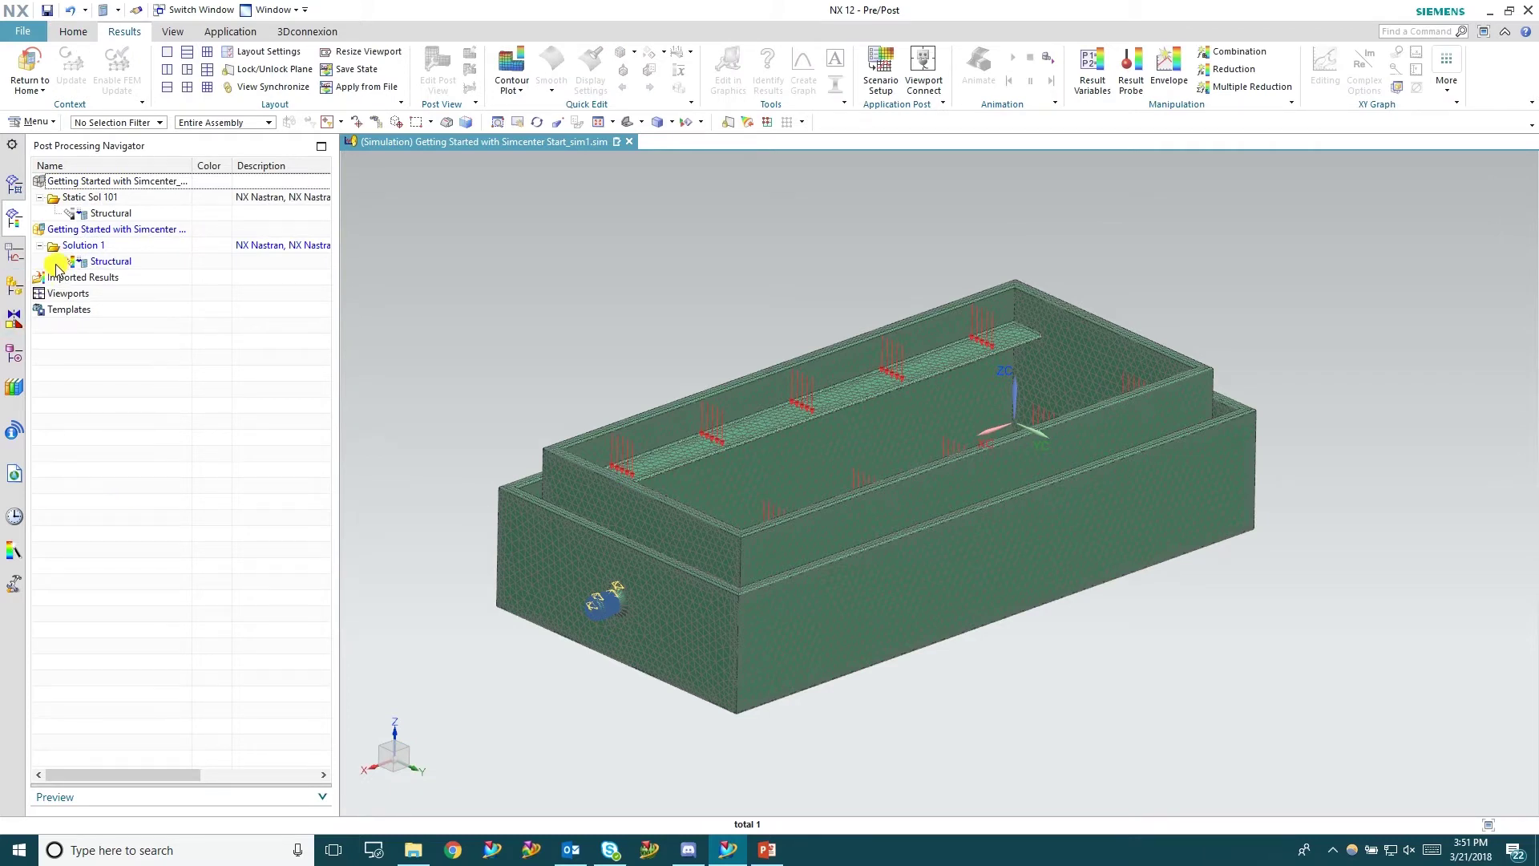
{"action": "left_click", "coordinate": [40, 197]}
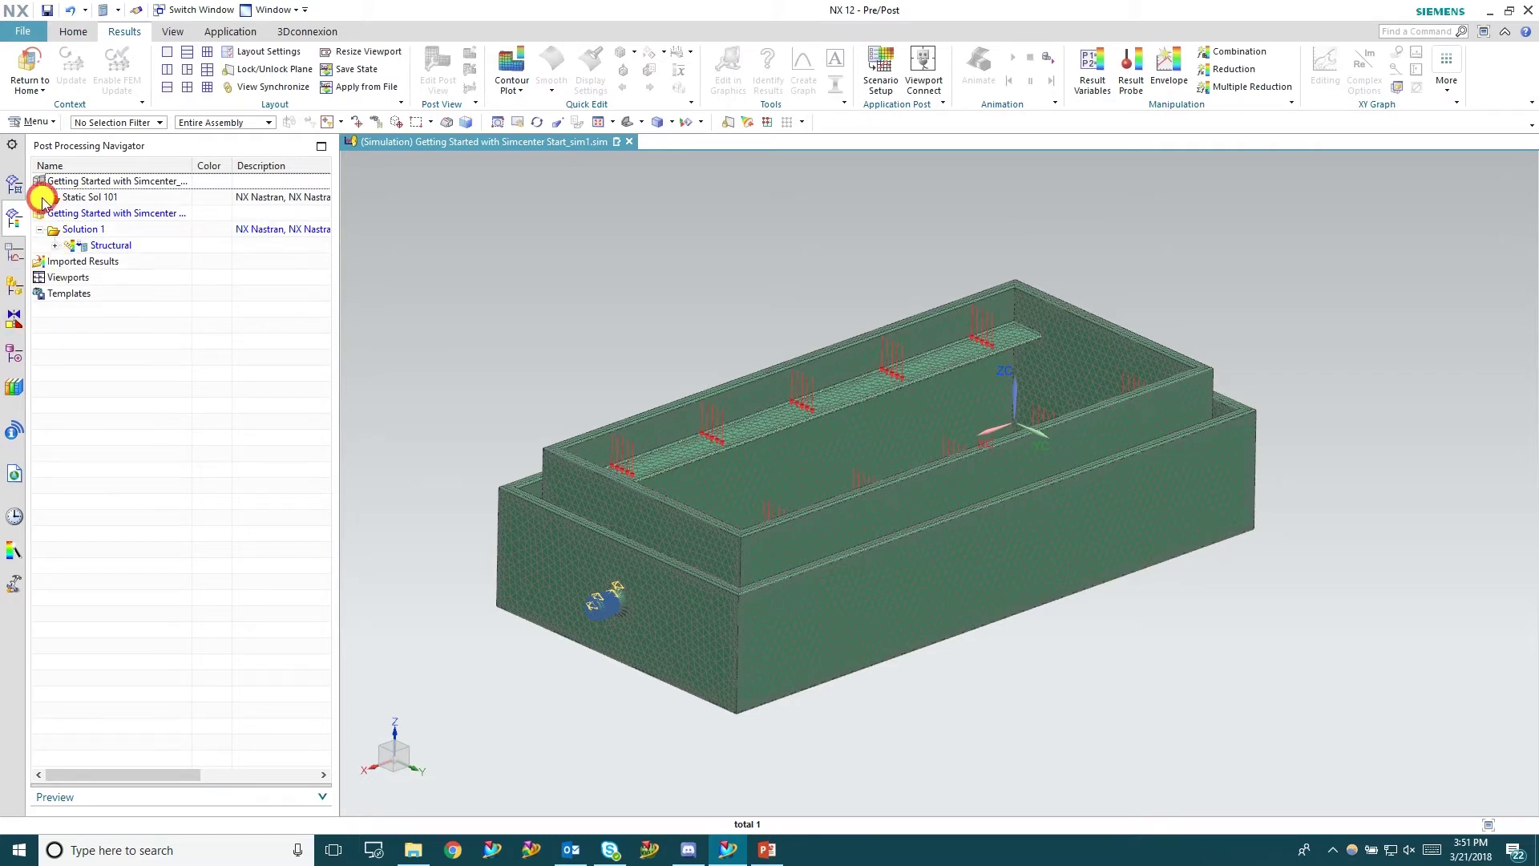
{"action": "left_click", "coordinate": [57, 245]}
{"action": "left_click", "coordinate": [70, 262]}
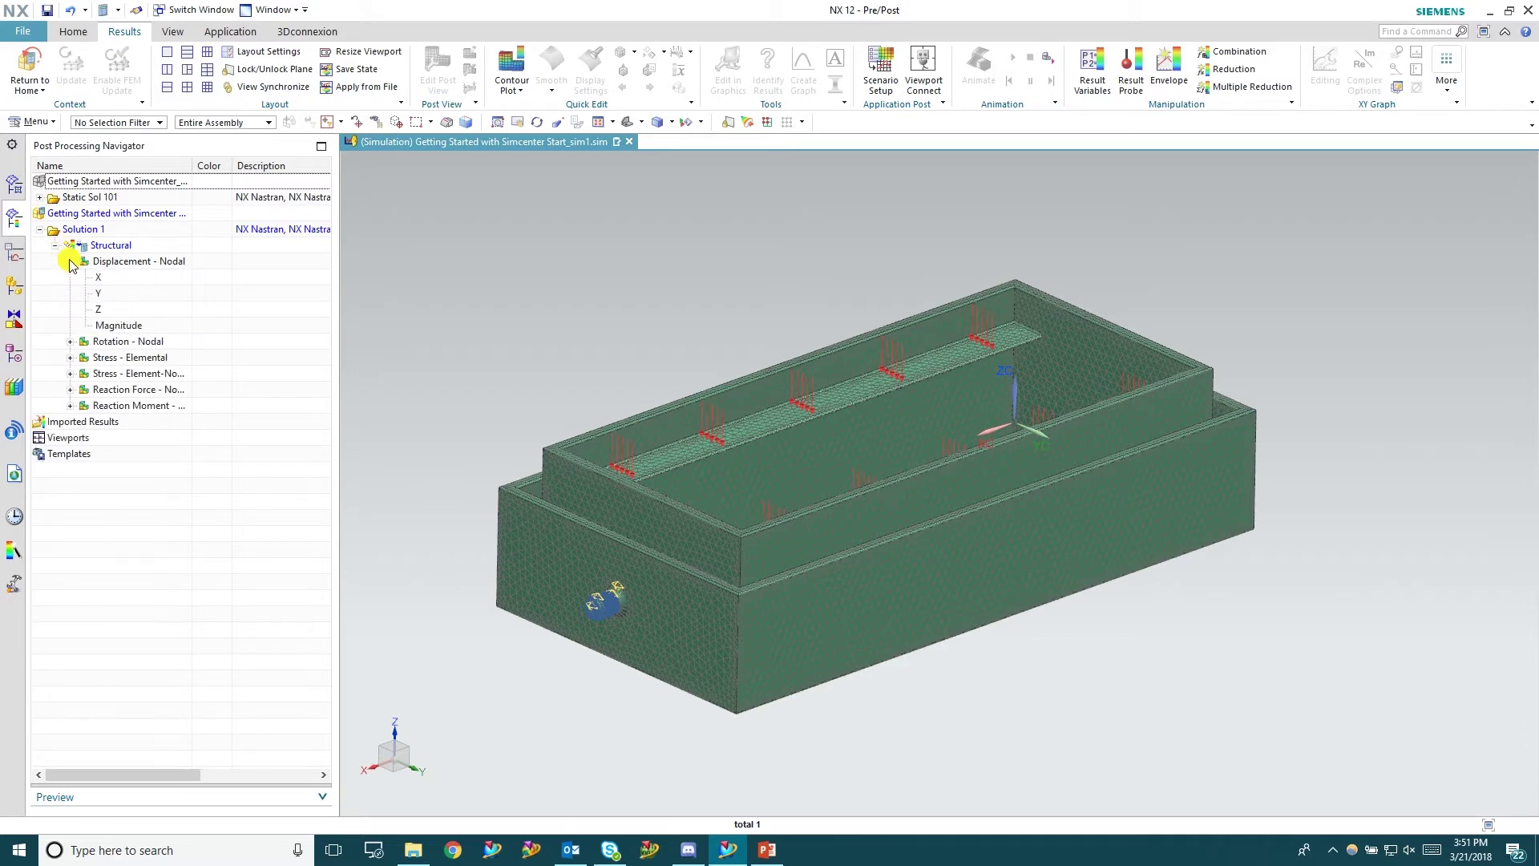
{"action": "double_click", "coordinate": [118, 267]}
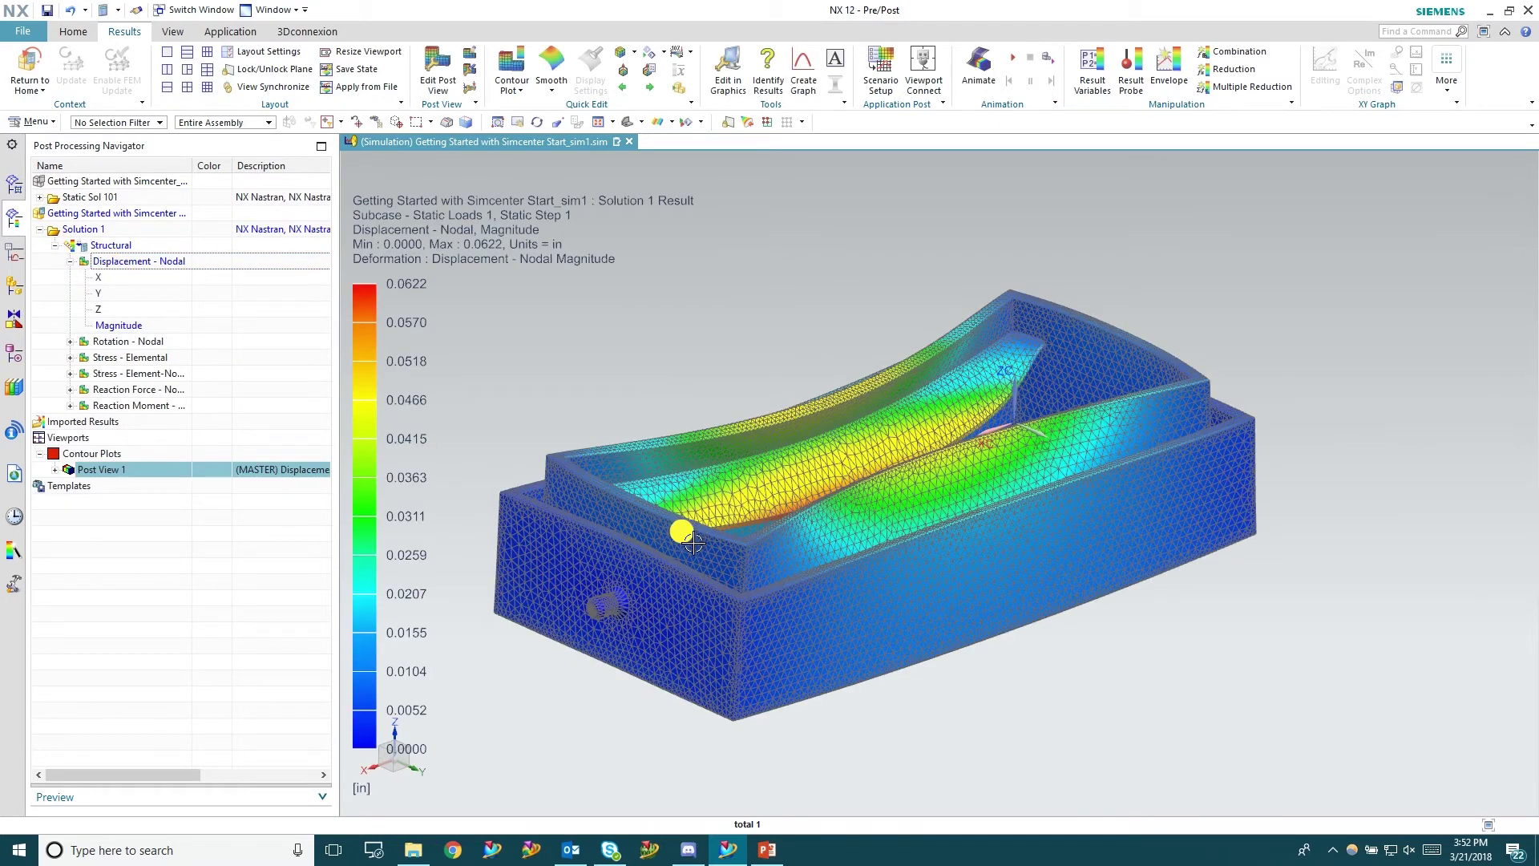
Show the displacement deformation at Absolute 1:1 scale.
{"action": "middle_click_drag", "start_coordinate": [688, 536], "coordinate": [860, 553]}
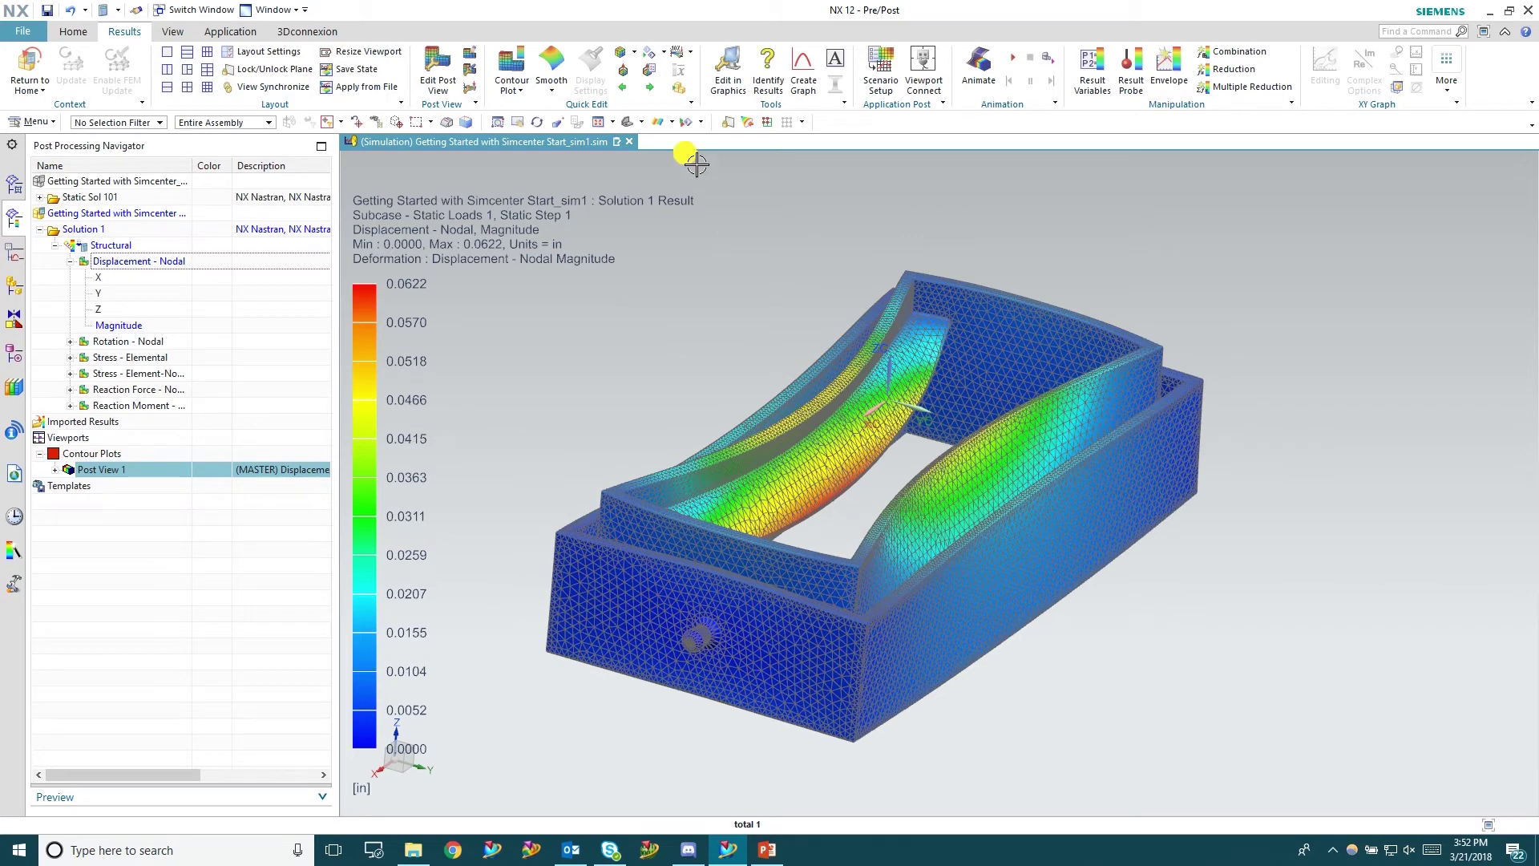
{"action": "left_click", "coordinate": [683, 54]}
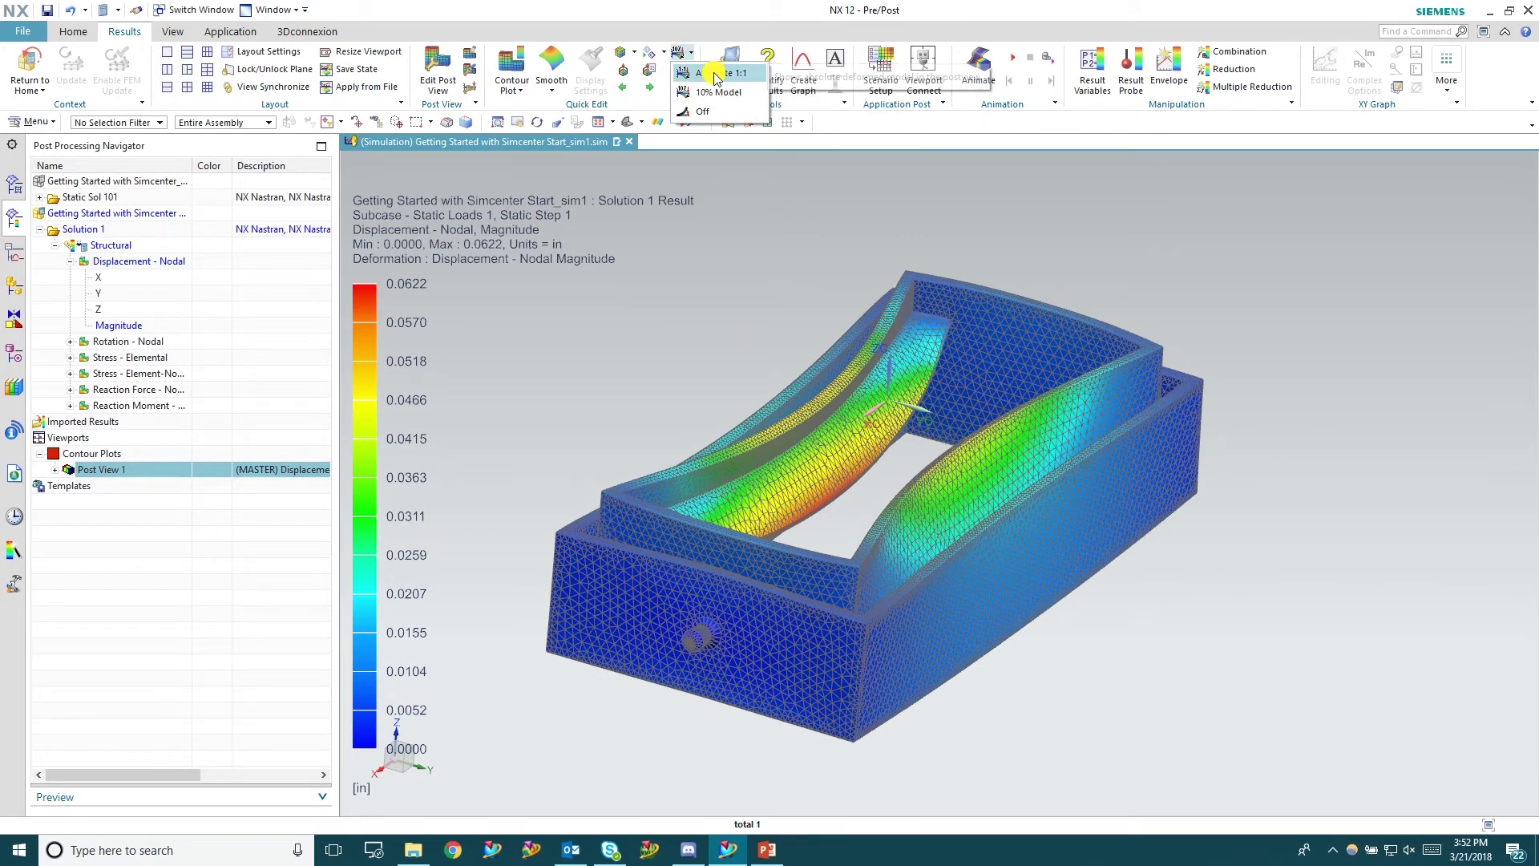
{"action": "left_click", "coordinate": [713, 73]}
Orbit the displacement plot to inspect the slots and slot walls.
{"action": "middle_click_drag", "start_coordinate": [732, 633], "coordinate": [898, 373]}
{"action": "scroll", "coordinate": [708, 377], "scroll_direction": "up", "scroll_amount": 5}
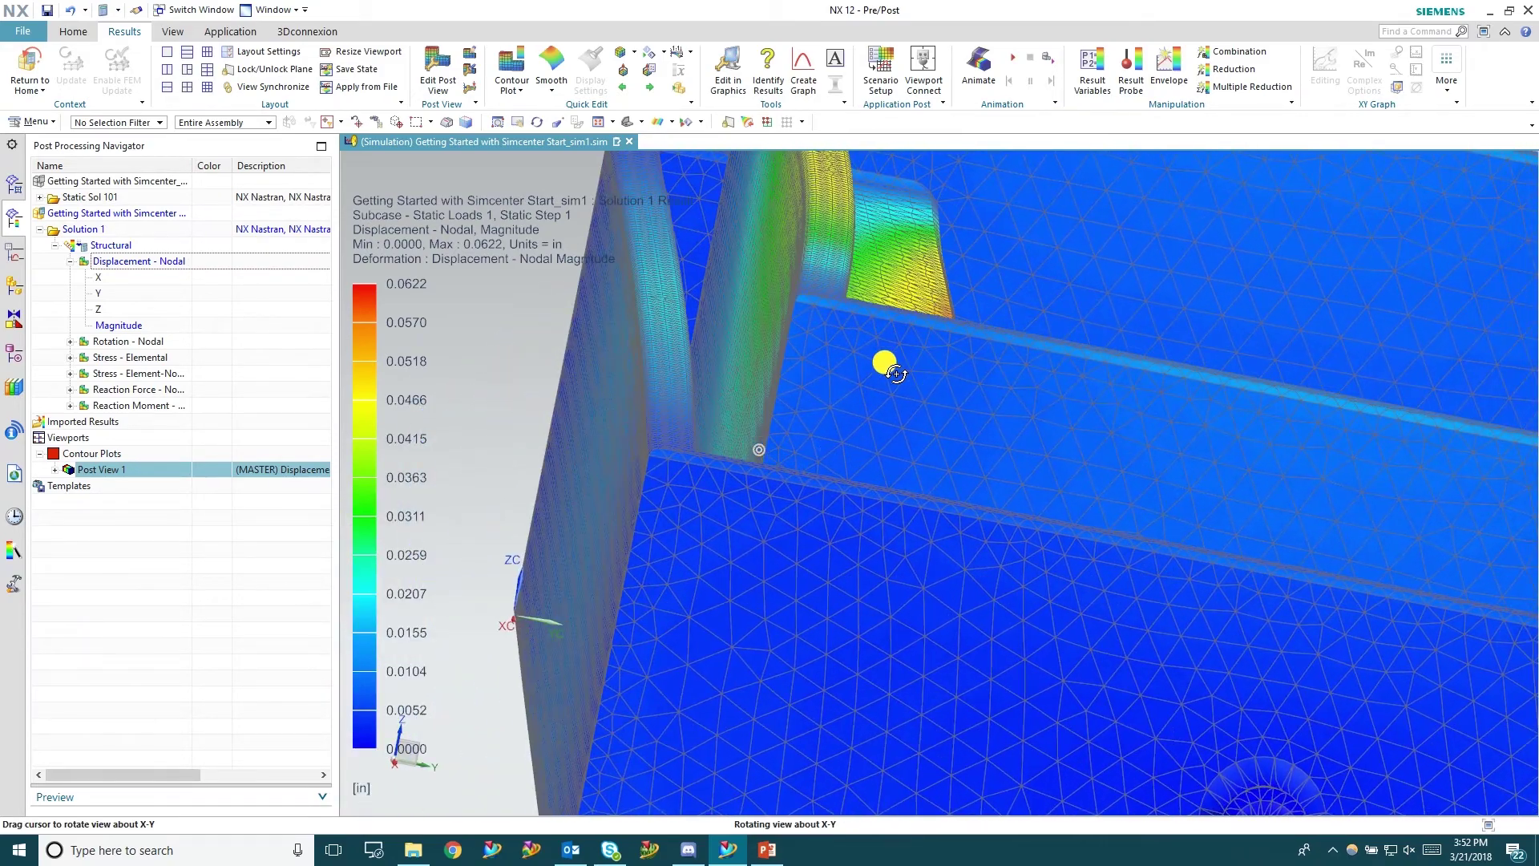
{"action": "middle_click_drag", "start_coordinate": [853, 589], "coordinate": [874, 329]}
{"action": "scroll", "coordinate": [878, 324], "scroll_direction": "up", "scroll_amount": 2}
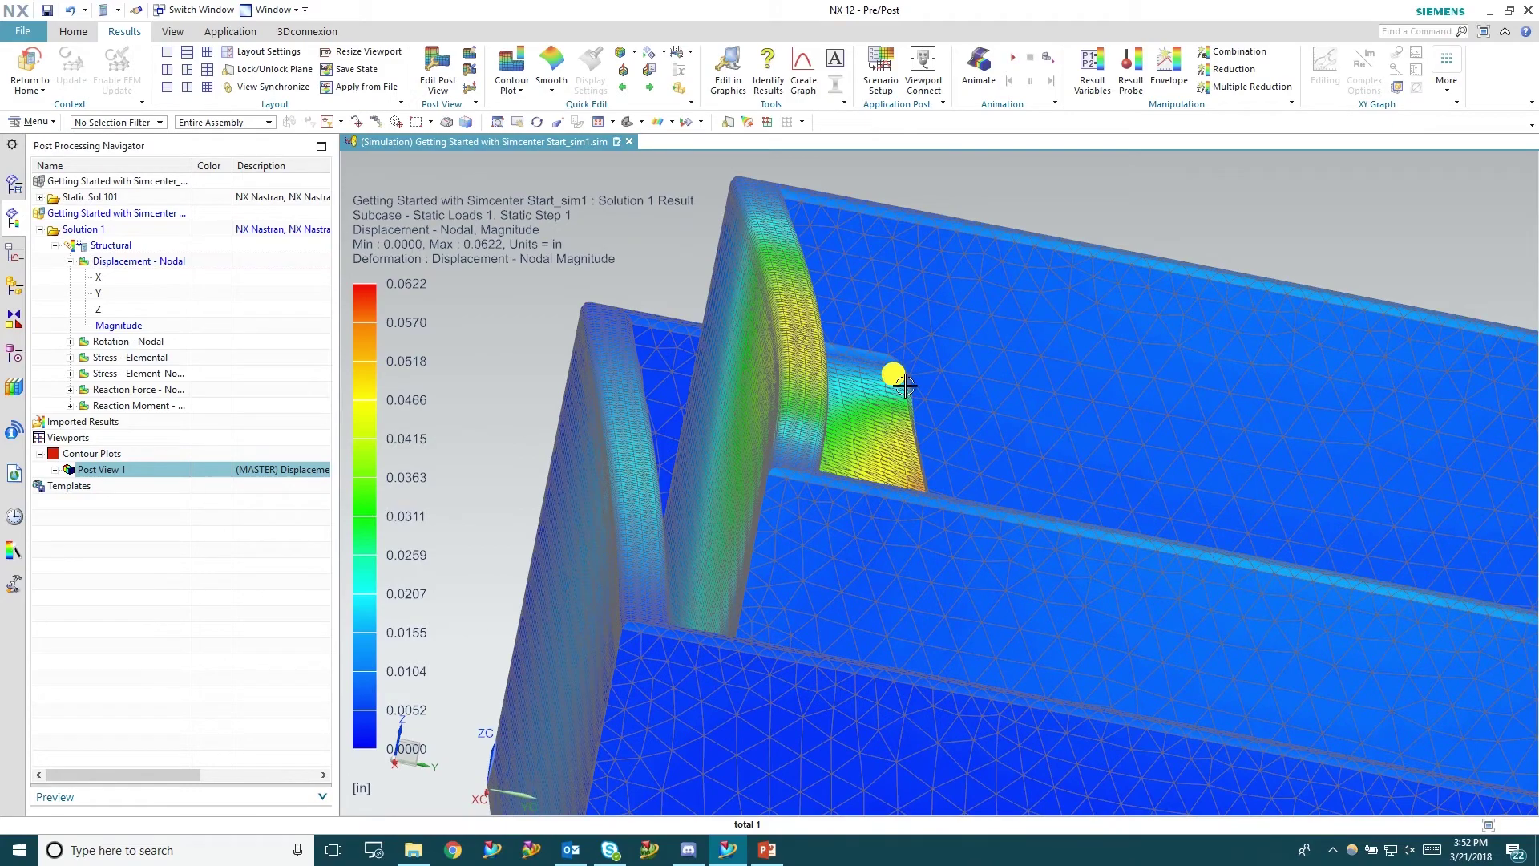
{"action": "middle_click_drag", "start_coordinate": [904, 387], "coordinate": [818, 622]}
{"action": "scroll", "coordinate": [900, 440], "scroll_direction": "down", "scroll_amount": 3}
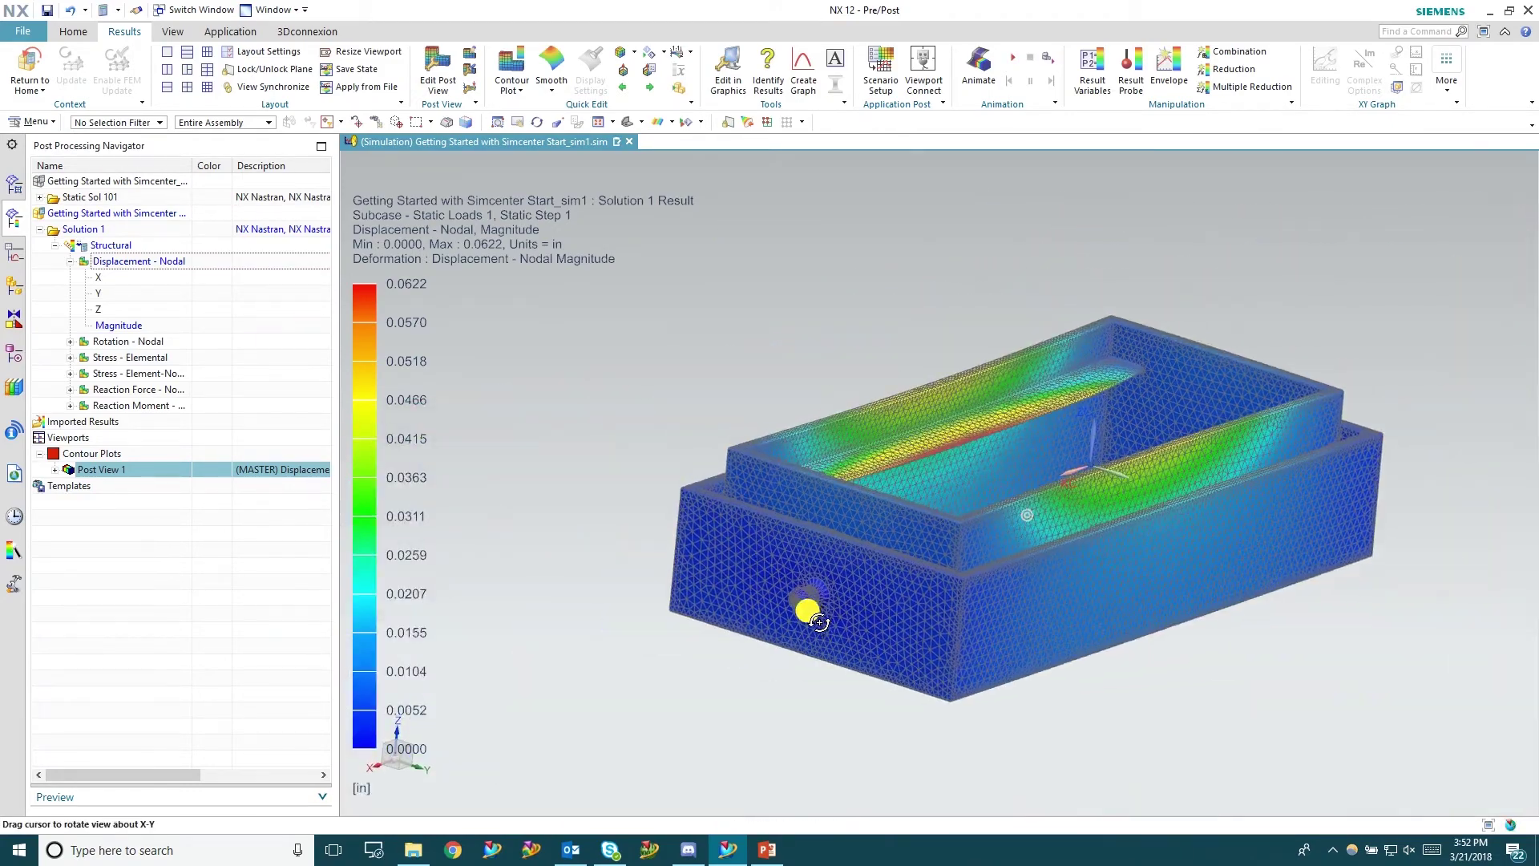
{"action": "left_click", "coordinate": [131, 371]}
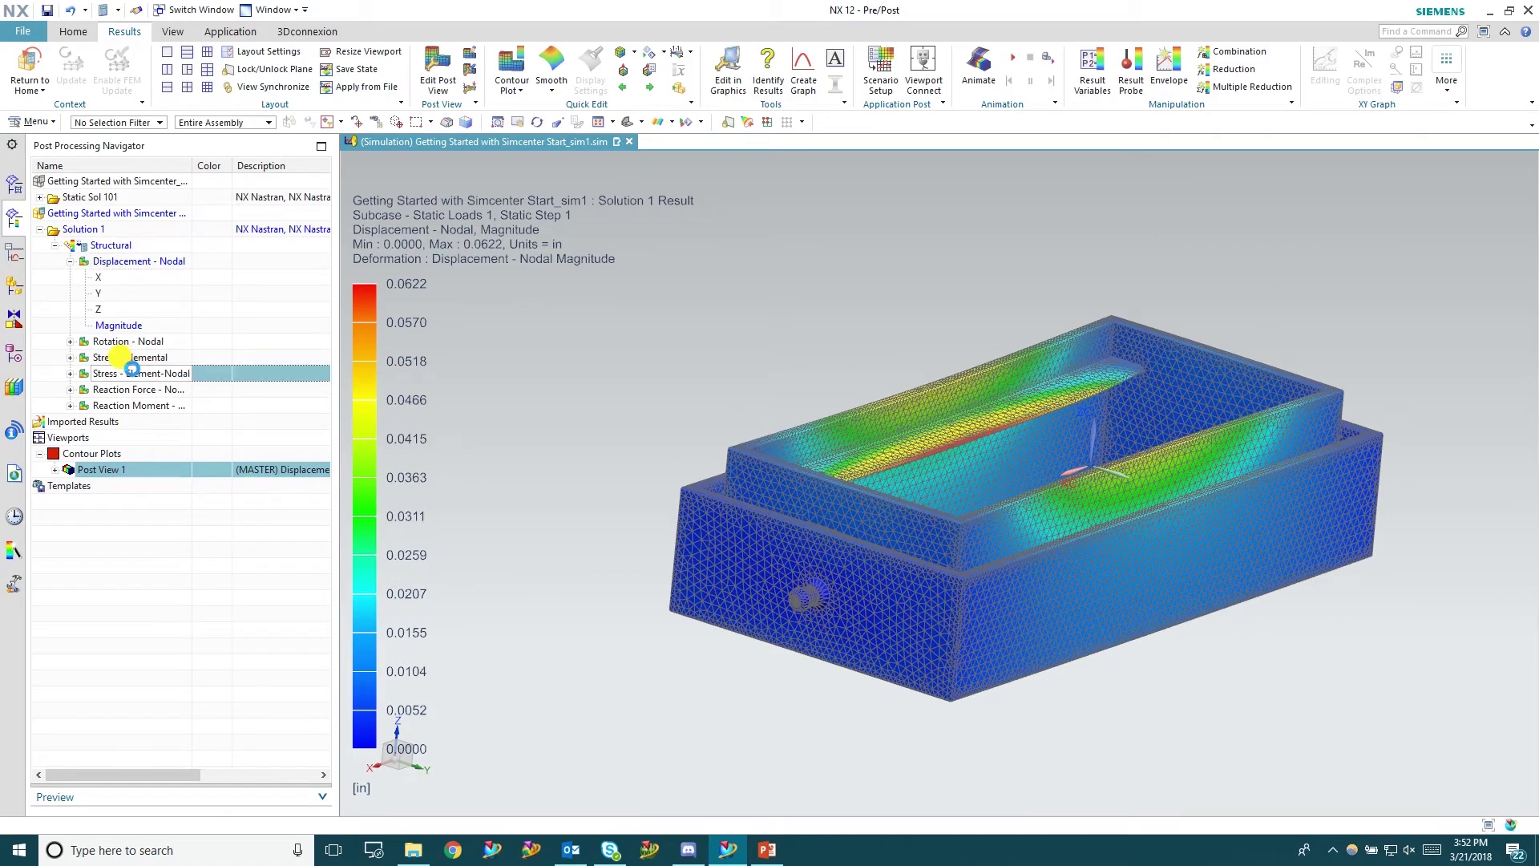
Plot the von Mises element-nodal stress contour, 2.22 to 10514.37 lbf/in².
{"action": "double_click", "coordinate": [130, 370]}
{"action": "scroll", "coordinate": [783, 542], "scroll_direction": "up", "scroll_amount": 3}
{"action": "middle_click_drag", "start_coordinate": [783, 543], "coordinate": [896, 445]}
{"action": "scroll", "coordinate": [622, 549], "scroll_direction": "down", "scroll_amount": 2}
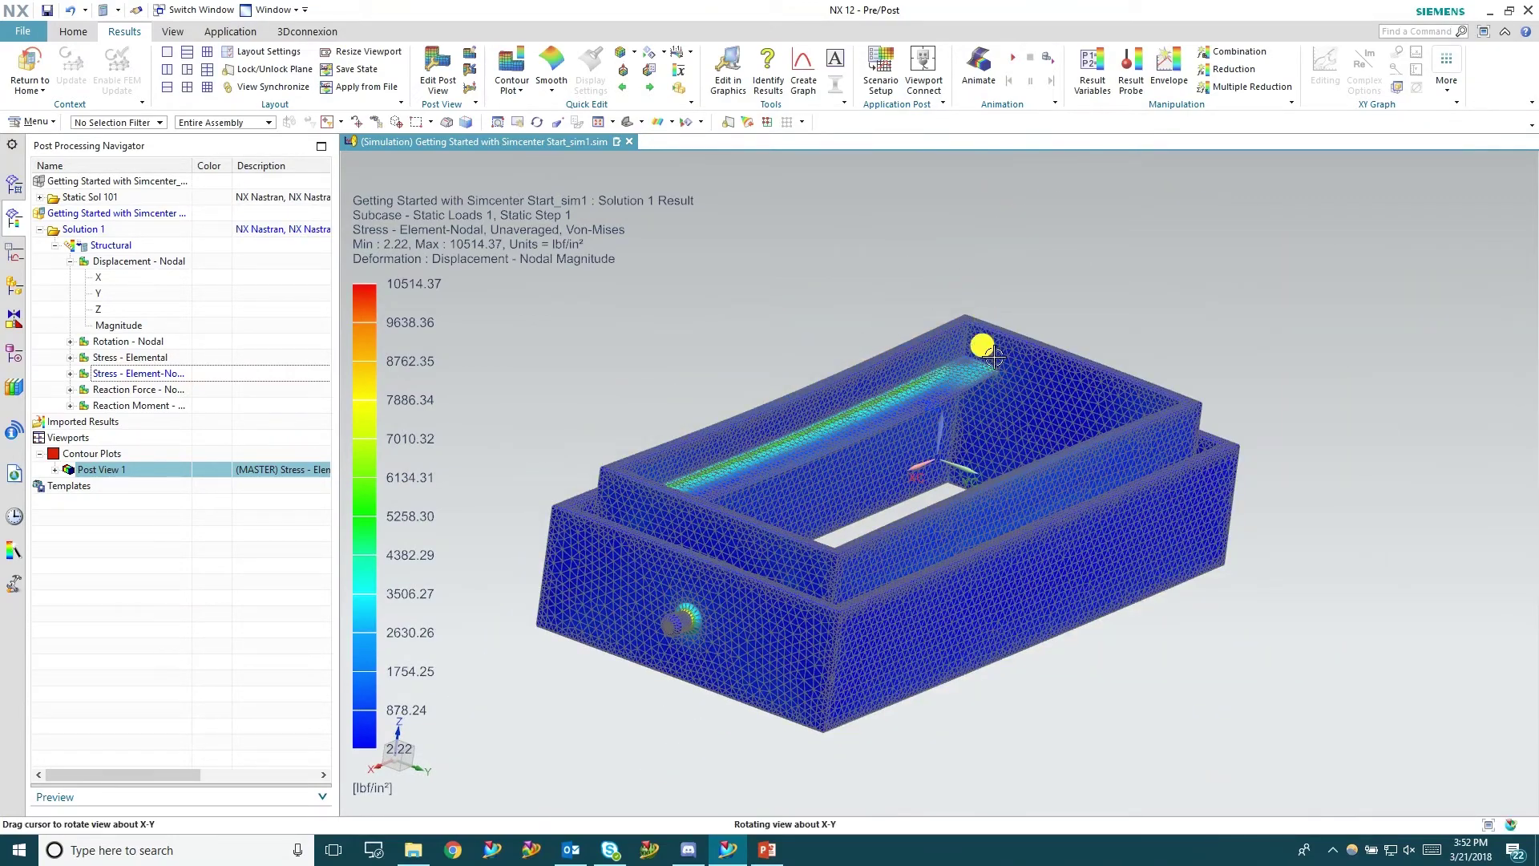
{"action": "middle_click_drag", "start_coordinate": [992, 357], "coordinate": [853, 633]}
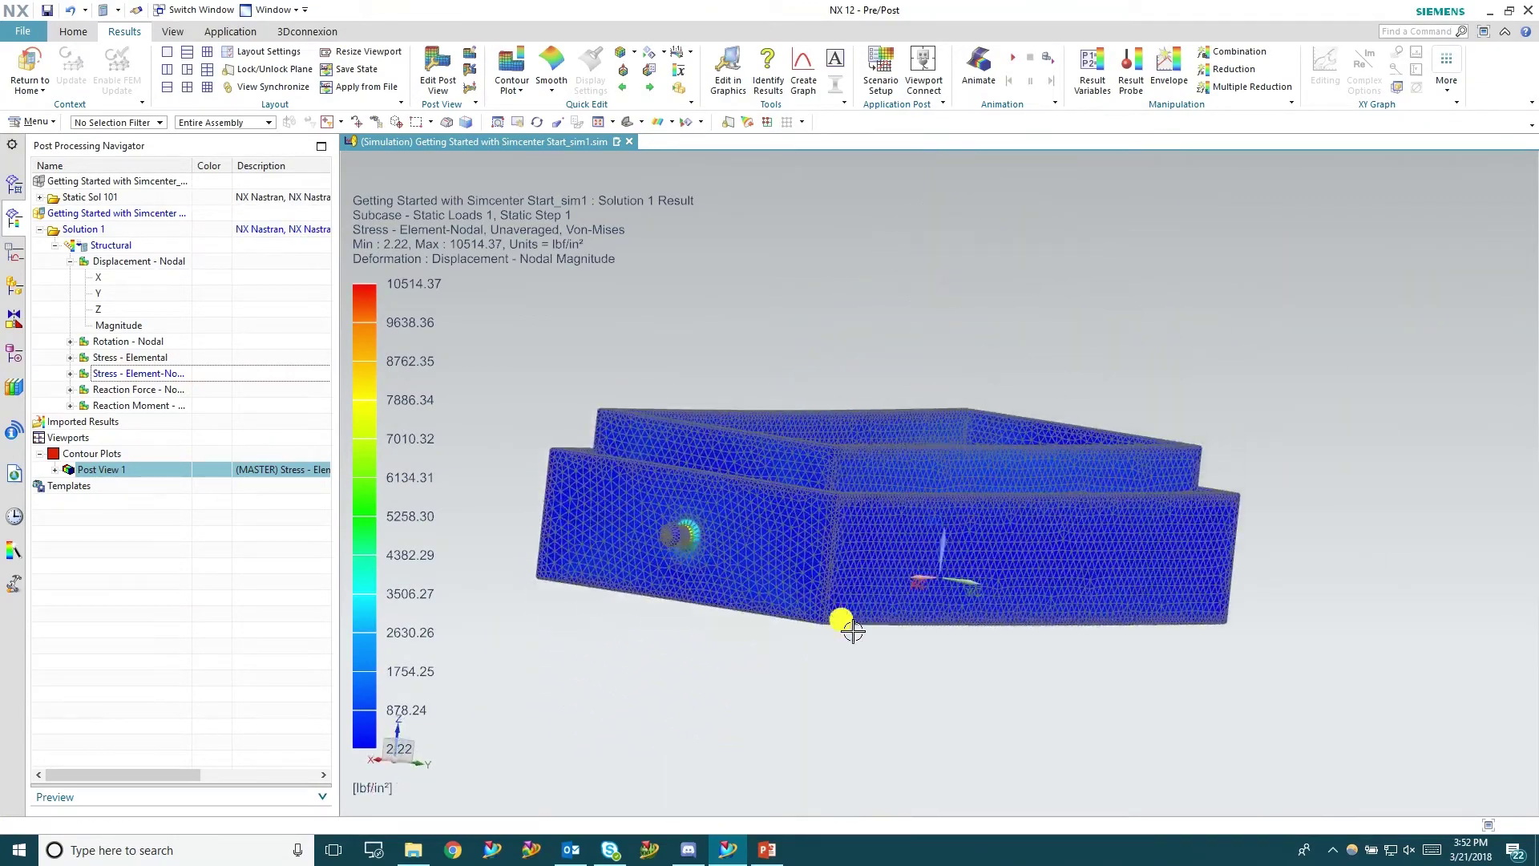
{"action": "middle_click_drag", "start_coordinate": [821, 729], "coordinate": [940, 389]}
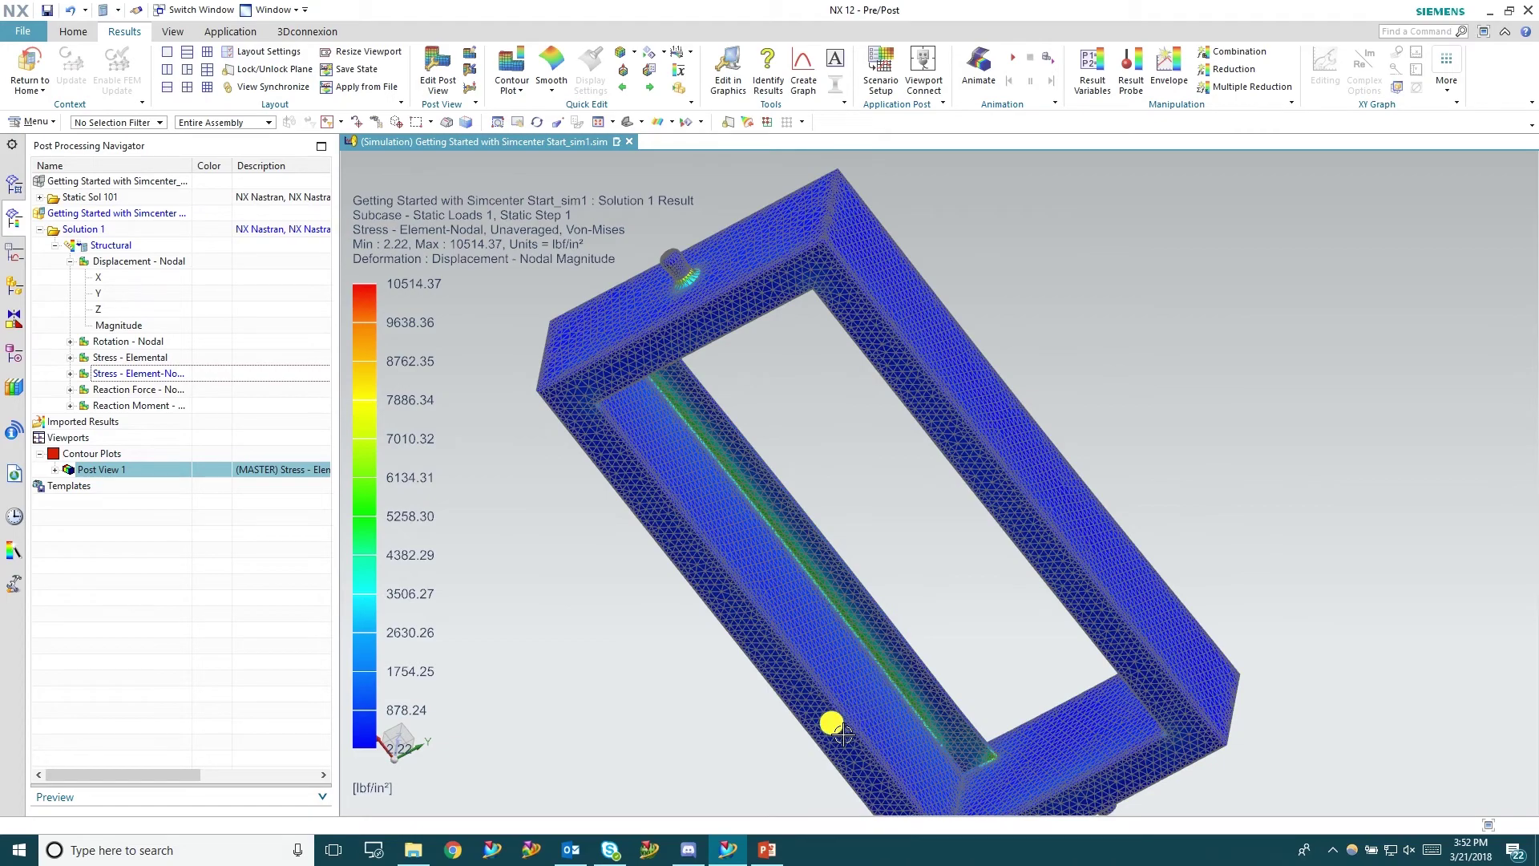
{"action": "middle_click_drag", "start_coordinate": [844, 733], "coordinate": [935, 353]}
Orbit around the box to inspect the stress distribution from several angles.
{"action": "scroll", "coordinate": [669, 193], "scroll_direction": "up", "scroll_amount": 5}
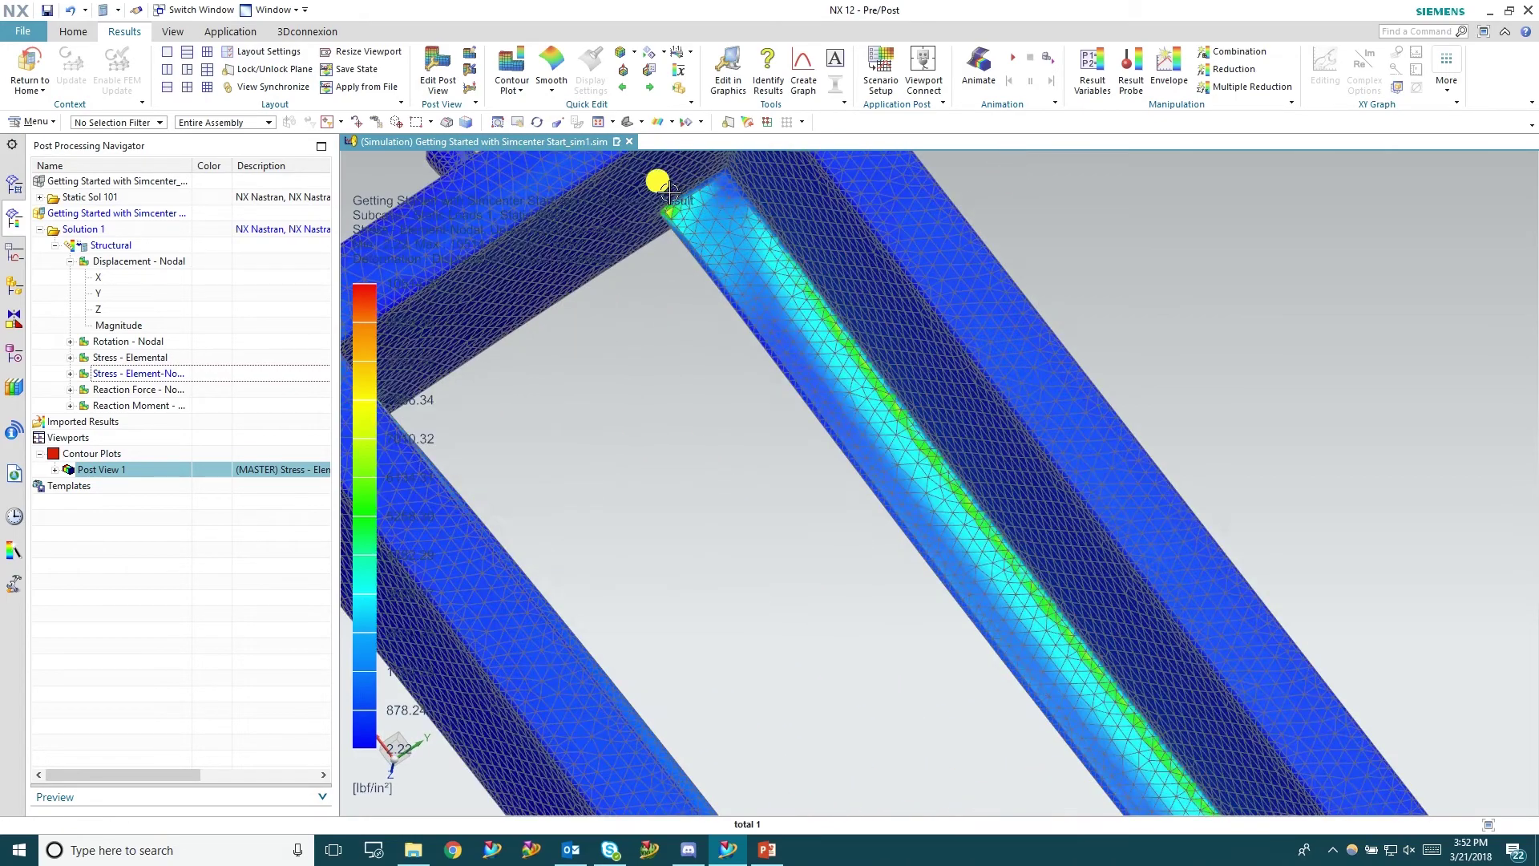
{"action": "scroll", "coordinate": [670, 195], "scroll_direction": "down", "scroll_amount": 2}
{"action": "scroll", "coordinate": [894, 316], "scroll_direction": "down", "scroll_amount": 3}
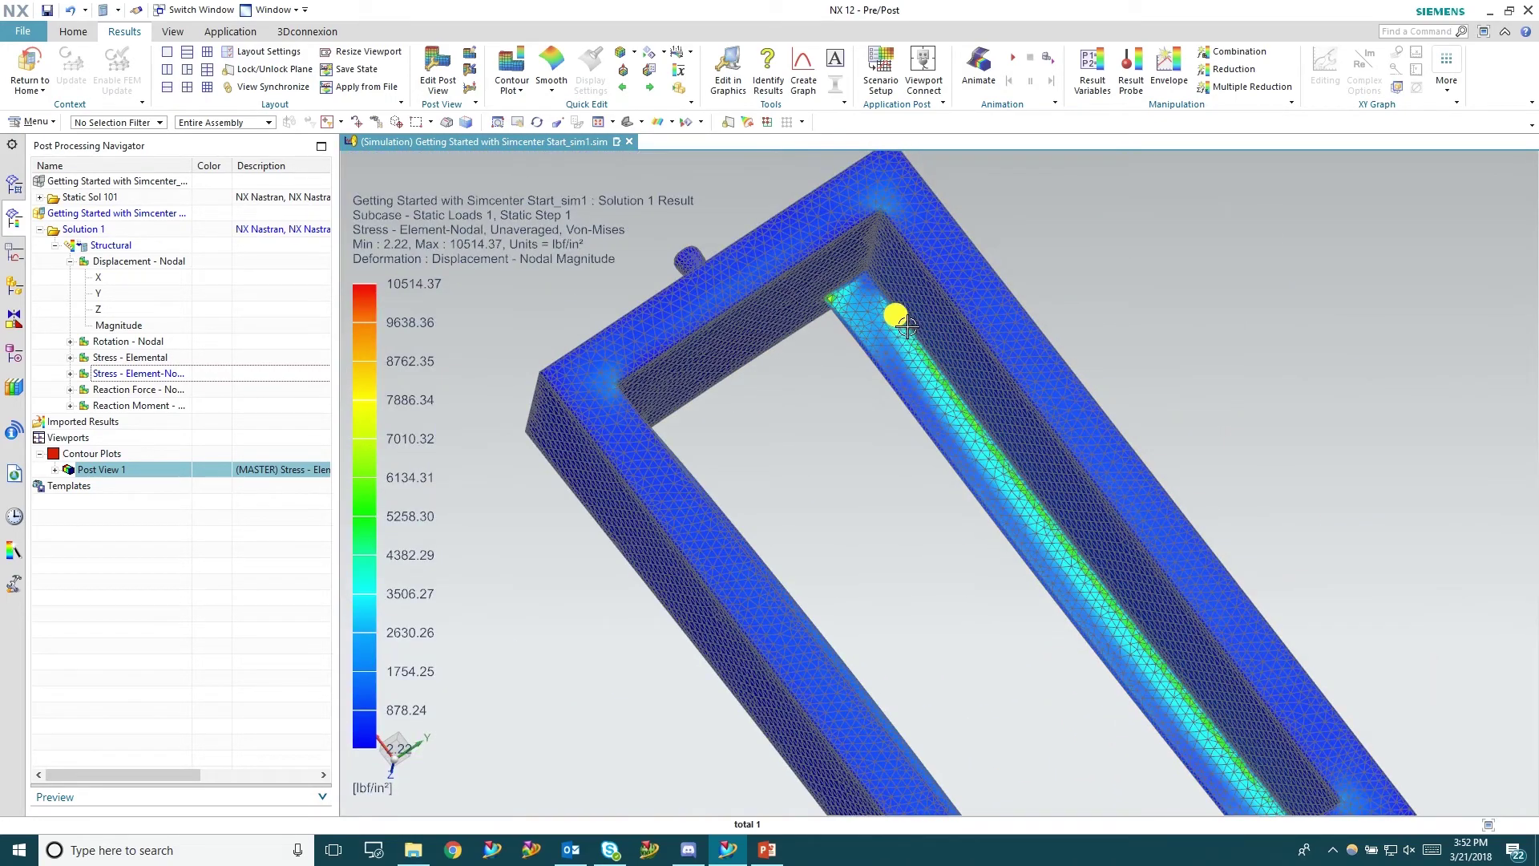
{"action": "scroll", "coordinate": [907, 327], "scroll_direction": "down", "scroll_amount": 3}
{"action": "middle_click_drag", "start_coordinate": [879, 248], "coordinate": [948, 762]}
{"action": "middle_click_drag", "start_coordinate": [863, 234], "coordinate": [1012, 723]}
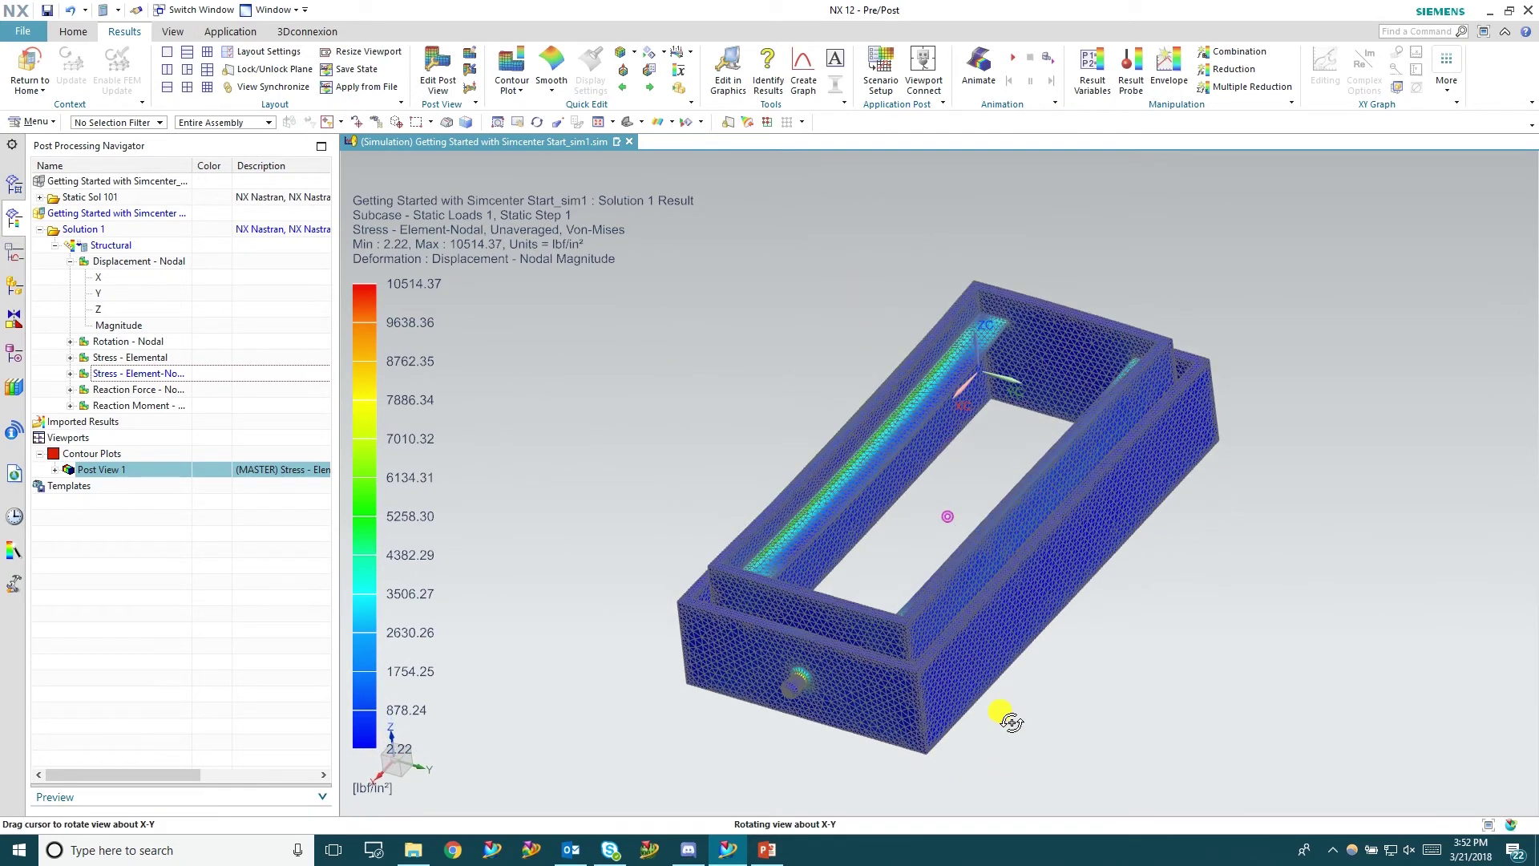
{"action": "middle_click_drag", "start_coordinate": [897, 344], "coordinate": [994, 407]}
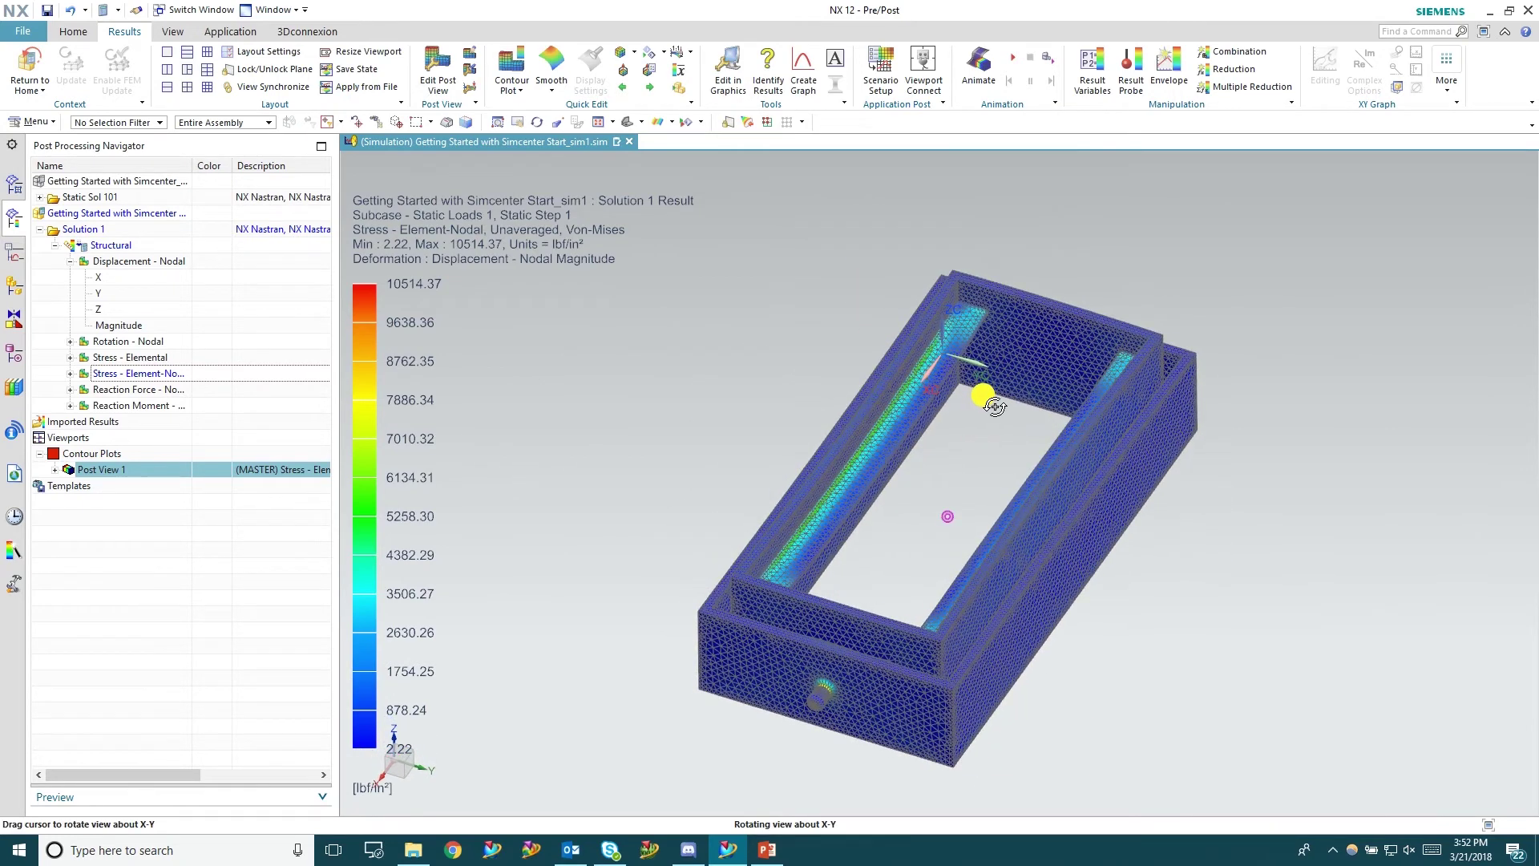
{"action": "scroll", "coordinate": [914, 577], "scroll_direction": "up", "scroll_amount": 4}
{"action": "mouse_move", "coordinate": [914, 577]}
{"action": "middle_mouse_down"}
{"action": "mouse_move", "coordinate": [900, 537]}
{"action": "mouse_move", "coordinate": [946, 396]}
{"action": "middle_mouse_up"}
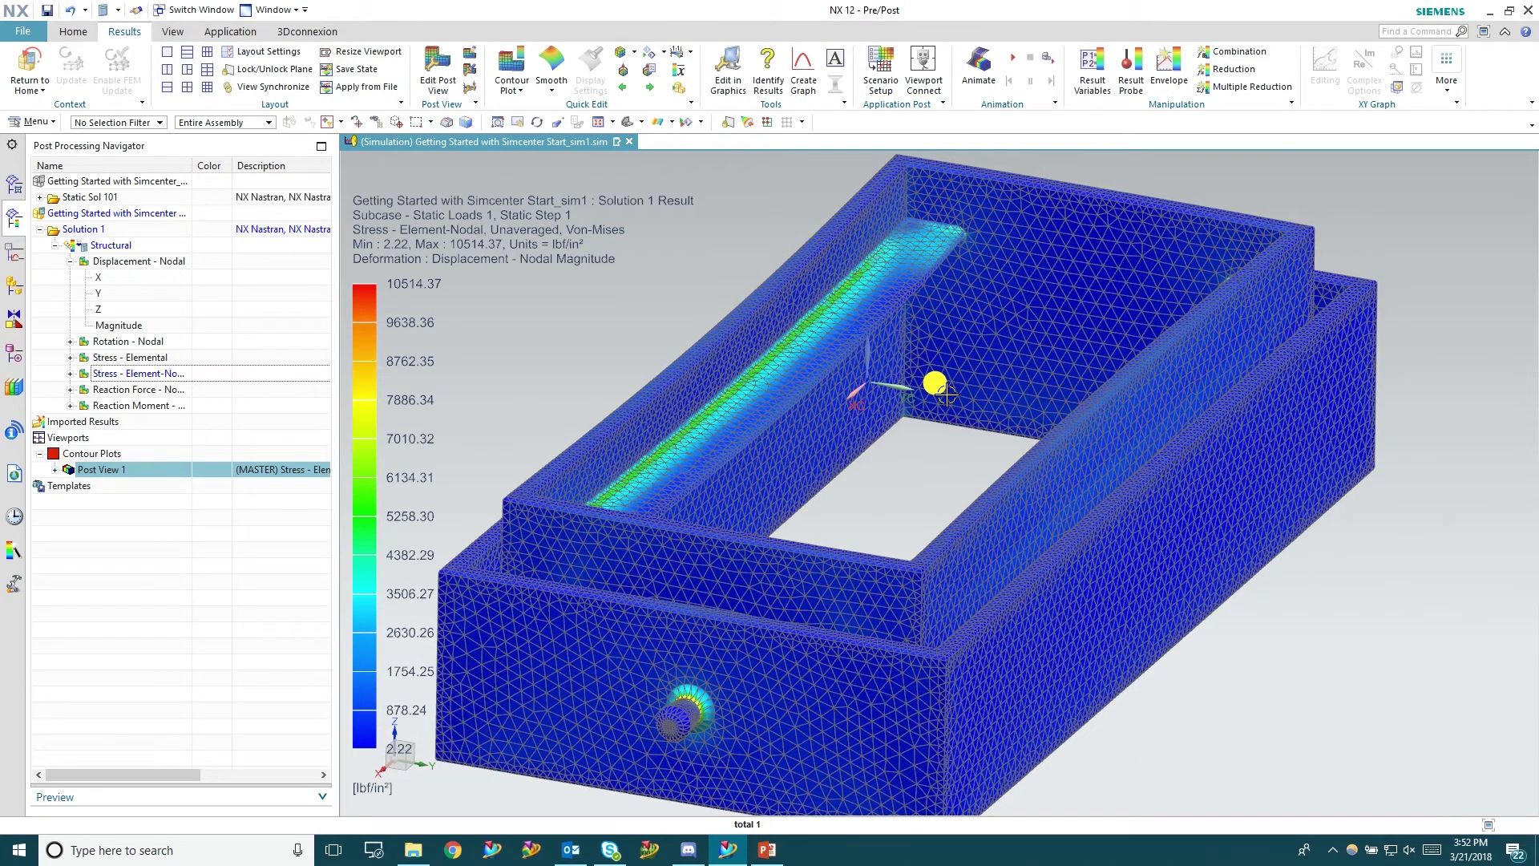
{"action": "left_click", "coordinate": [438, 66]}
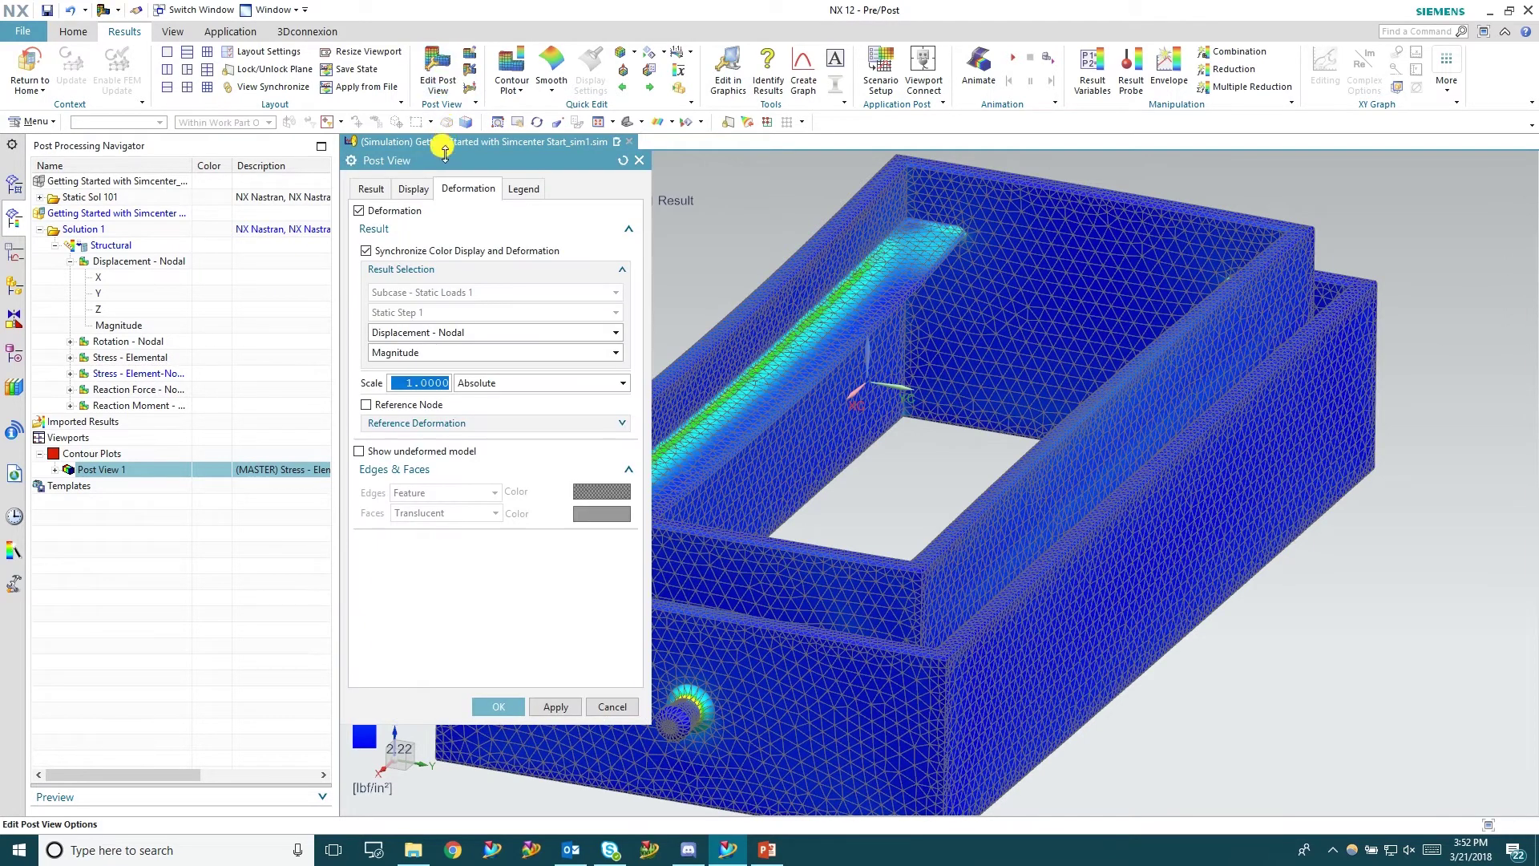
Set the stress legend to Specified extremes with Max 8000 and Min 0.
{"action": "left_click", "coordinate": [515, 384]}
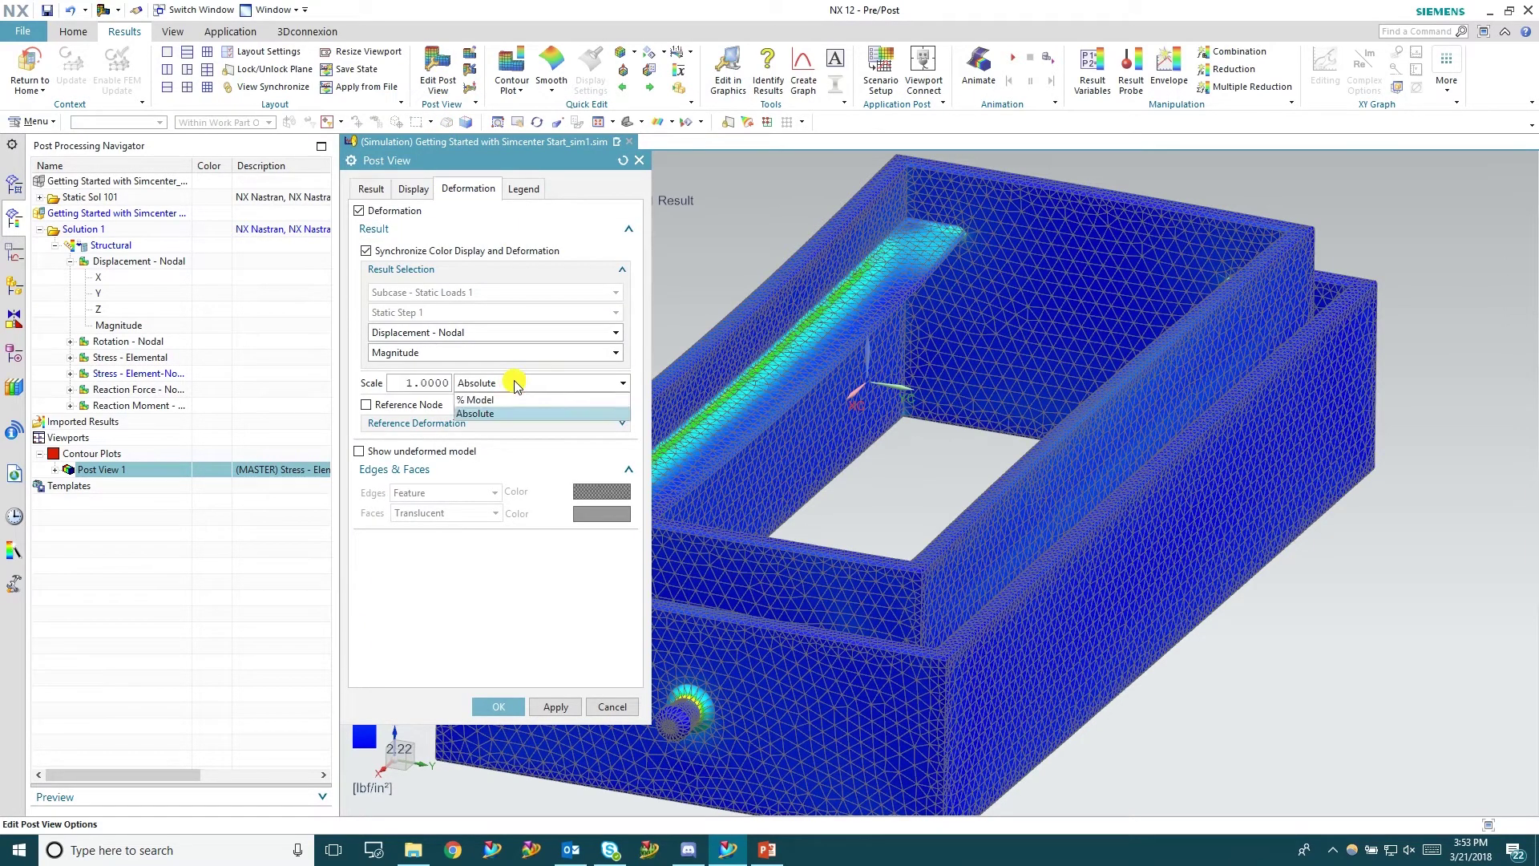
{"action": "left_click", "coordinate": [514, 384]}
{"action": "left_click", "coordinate": [523, 189]}
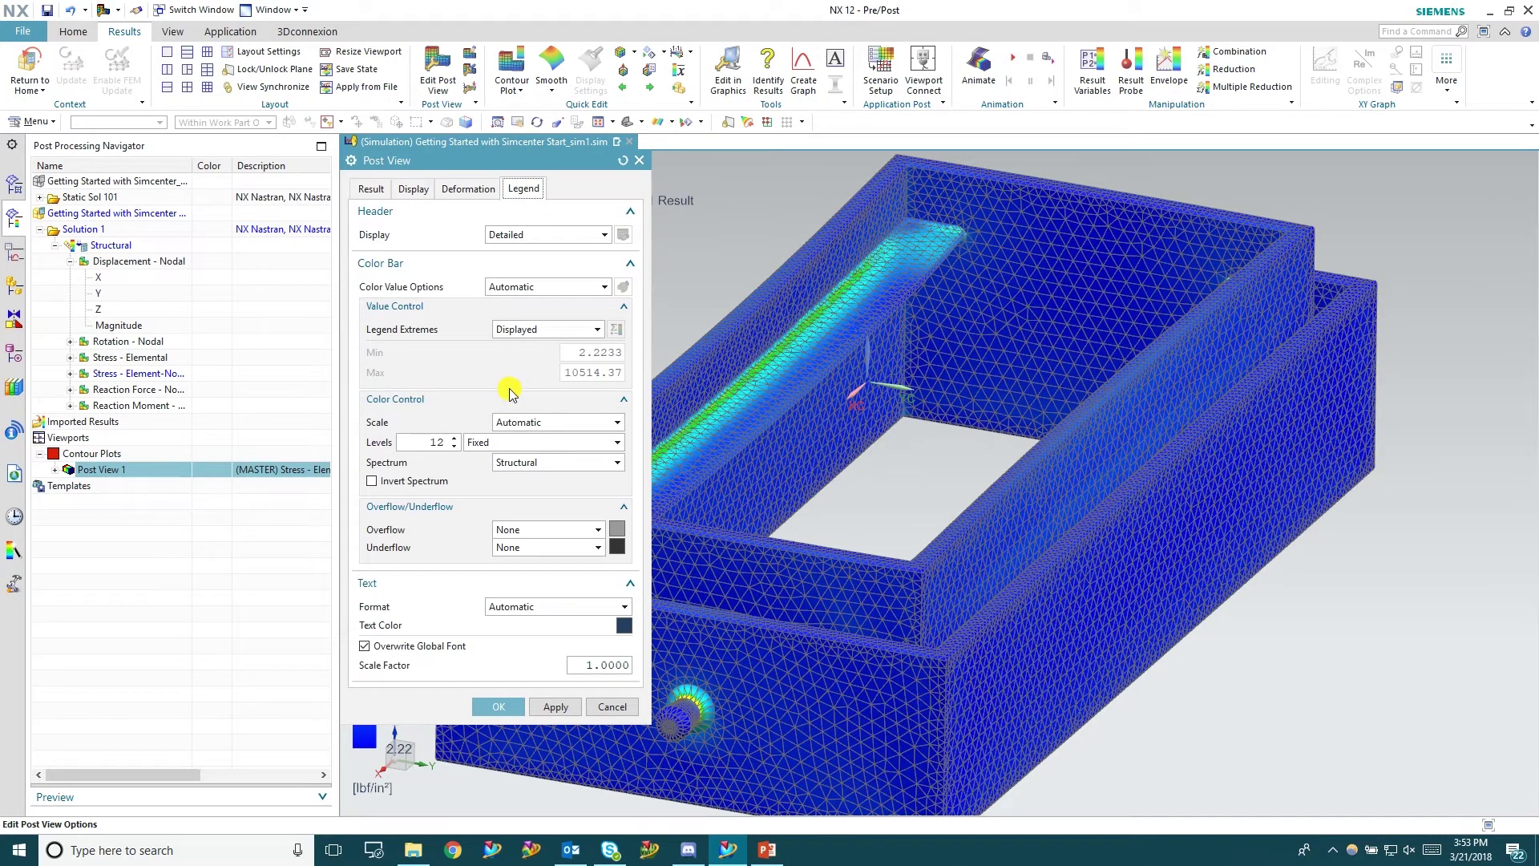
{"action": "left_click", "coordinate": [543, 422]}
{"action": "left_click", "coordinate": [542, 422]}
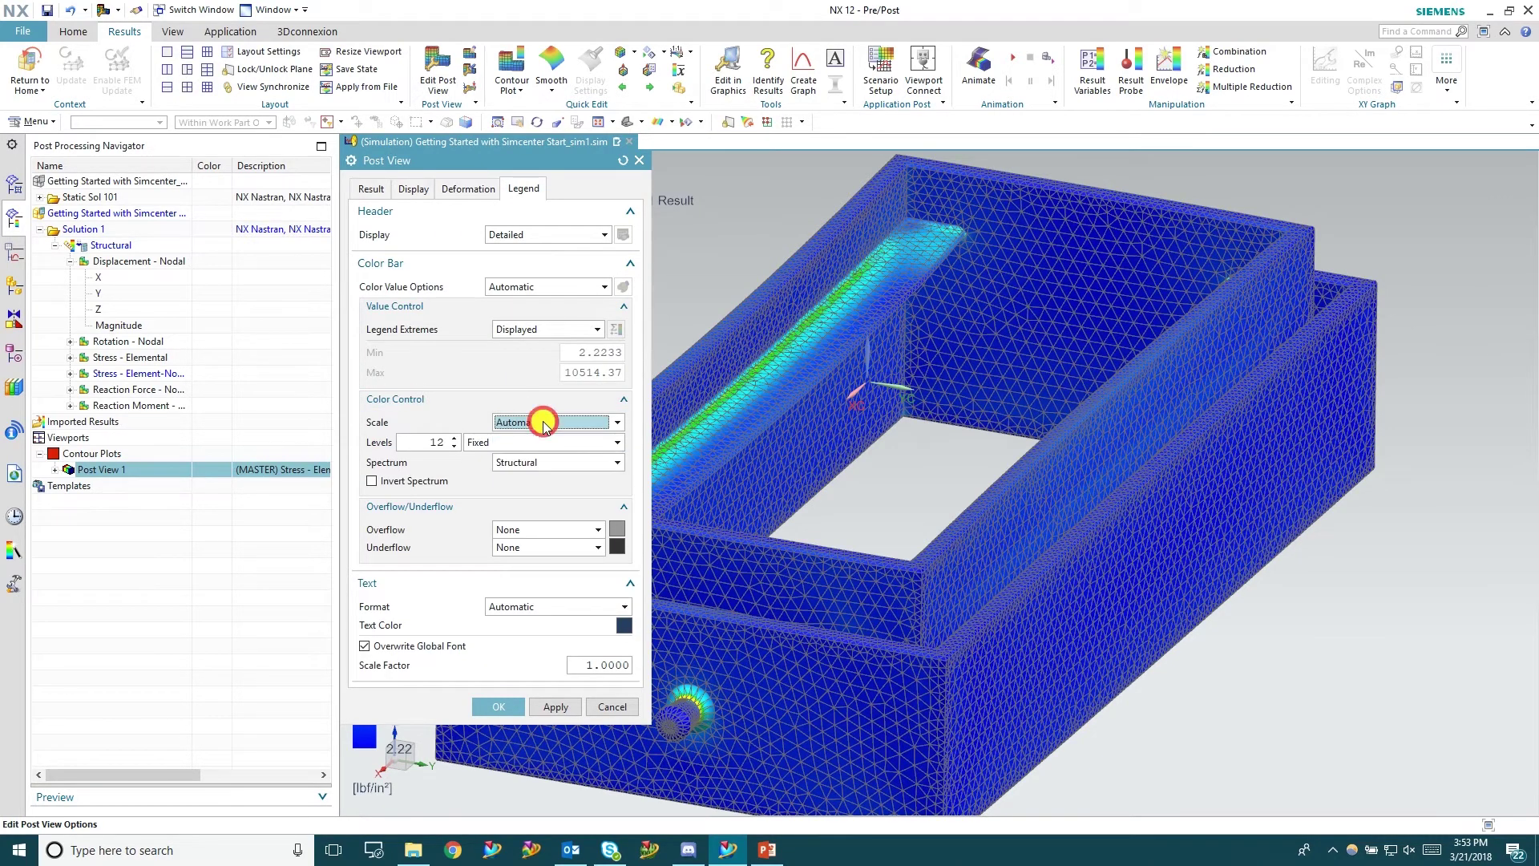
{"action": "left_click", "coordinate": [571, 328]}
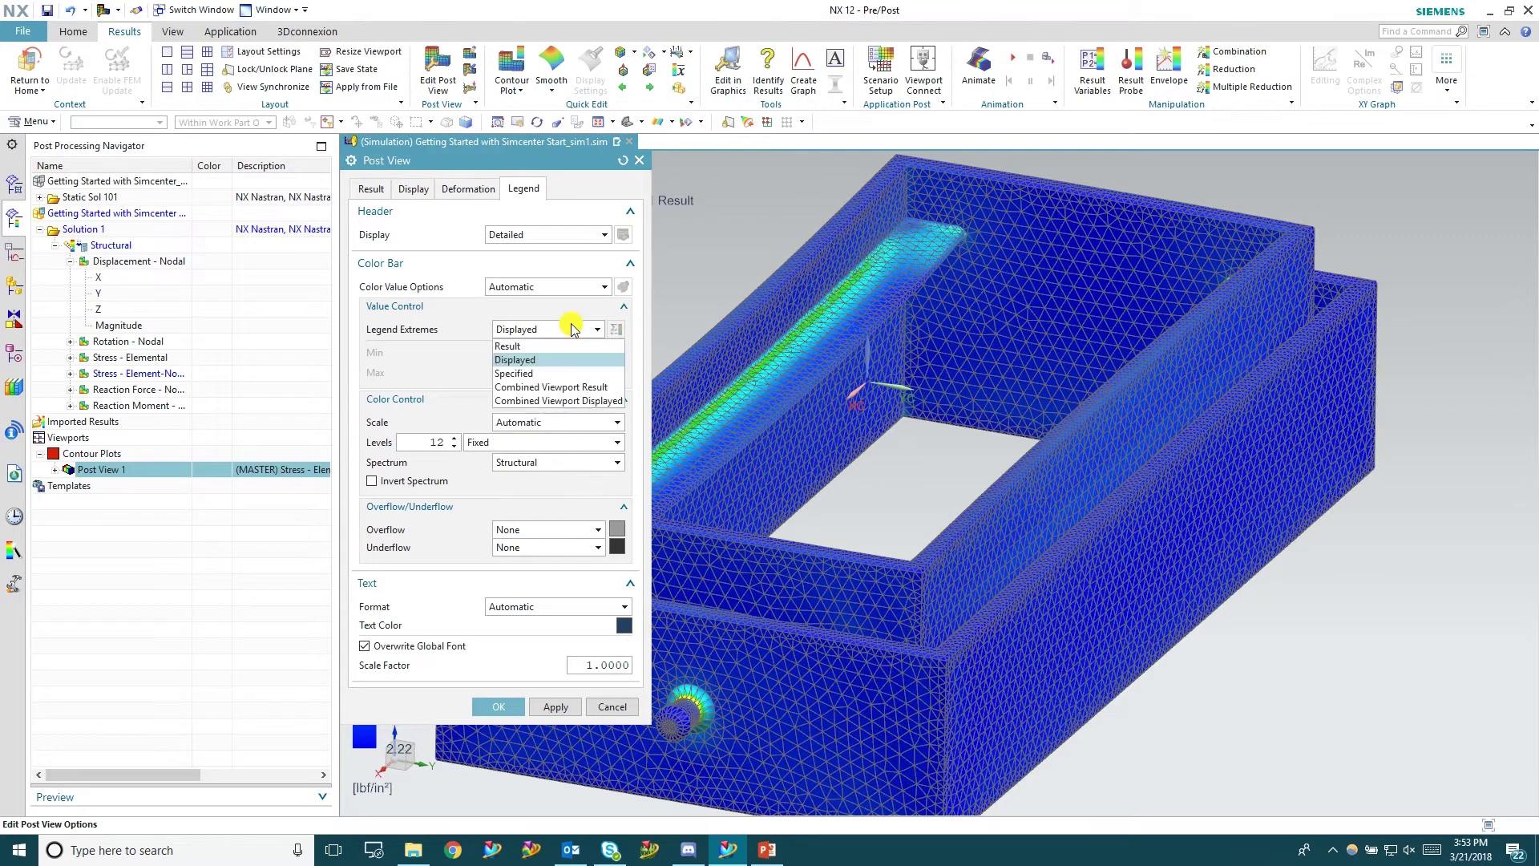
{"action": "left_click", "coordinate": [544, 374]}
{"action": "double_click", "coordinate": [581, 374]}
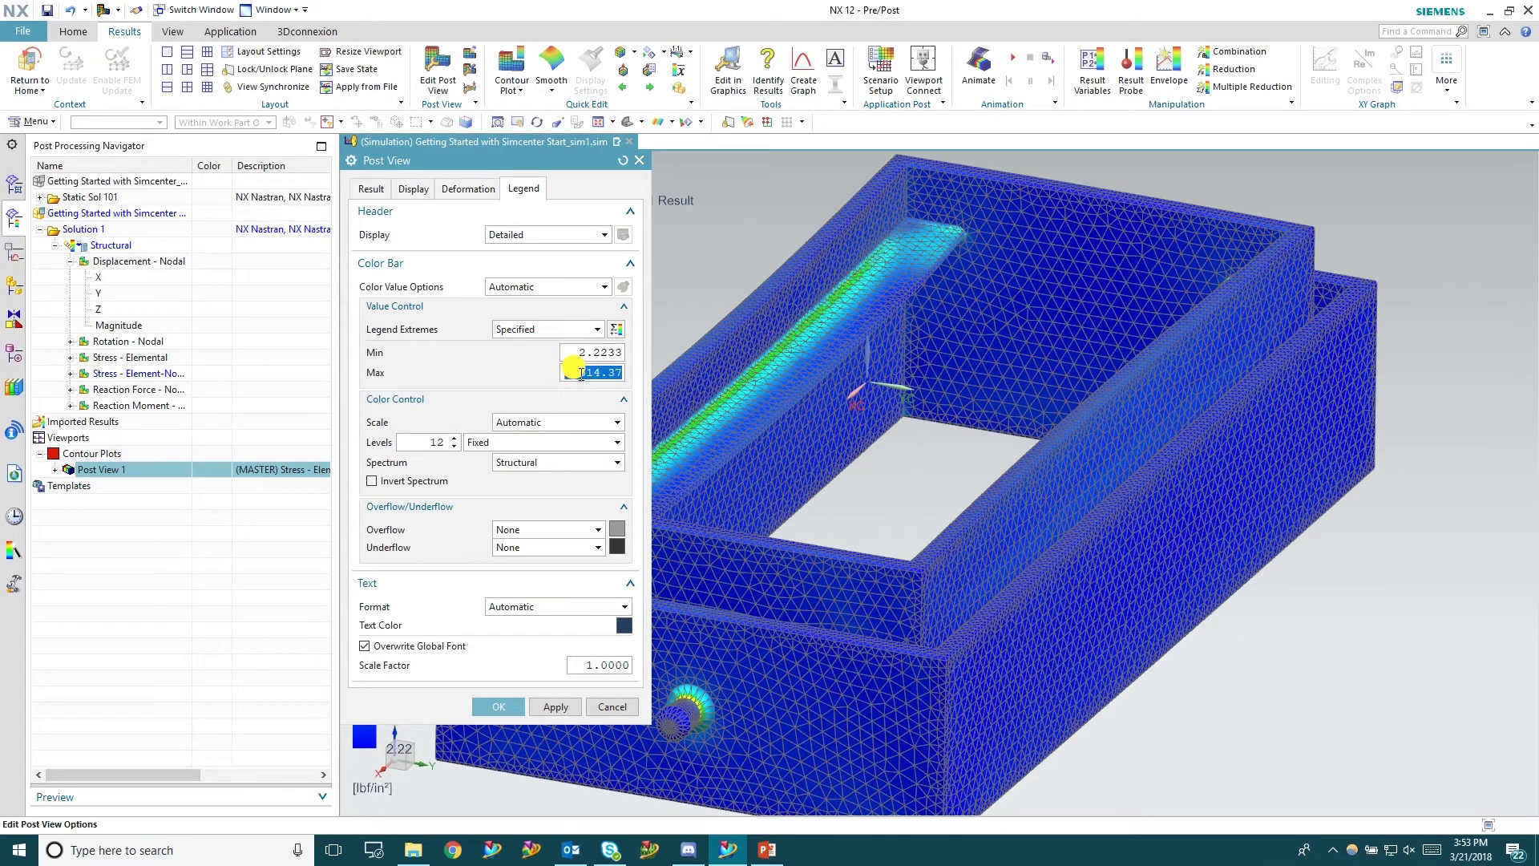
{"action": "type", "text": "8000"}
{"action": "double_click", "coordinate": [602, 354]}
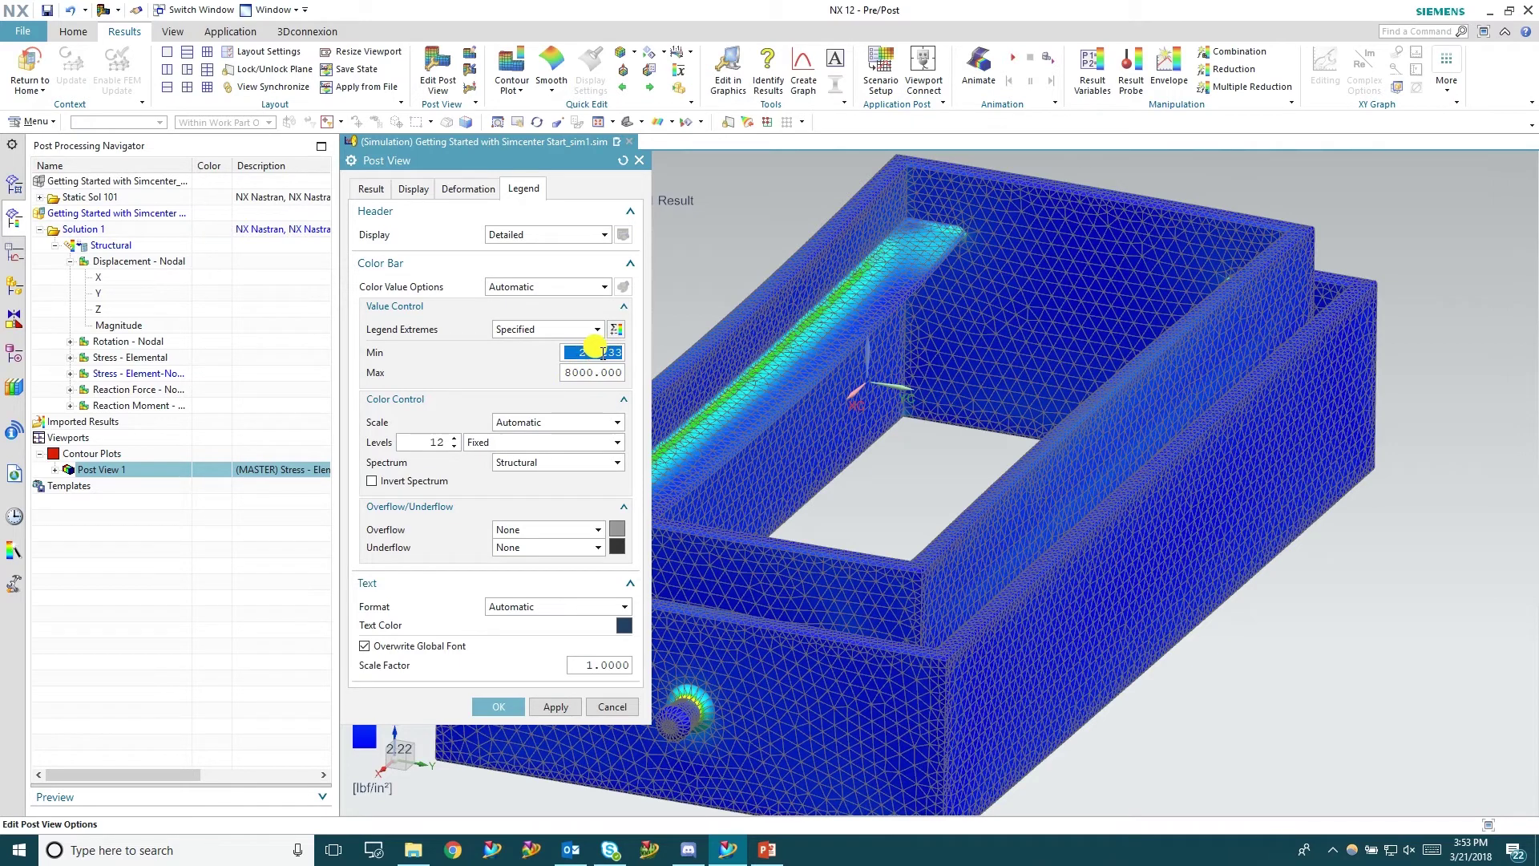
{"action": "type", "text": "0"}
{"action": "left_click", "coordinate": [499, 707]}
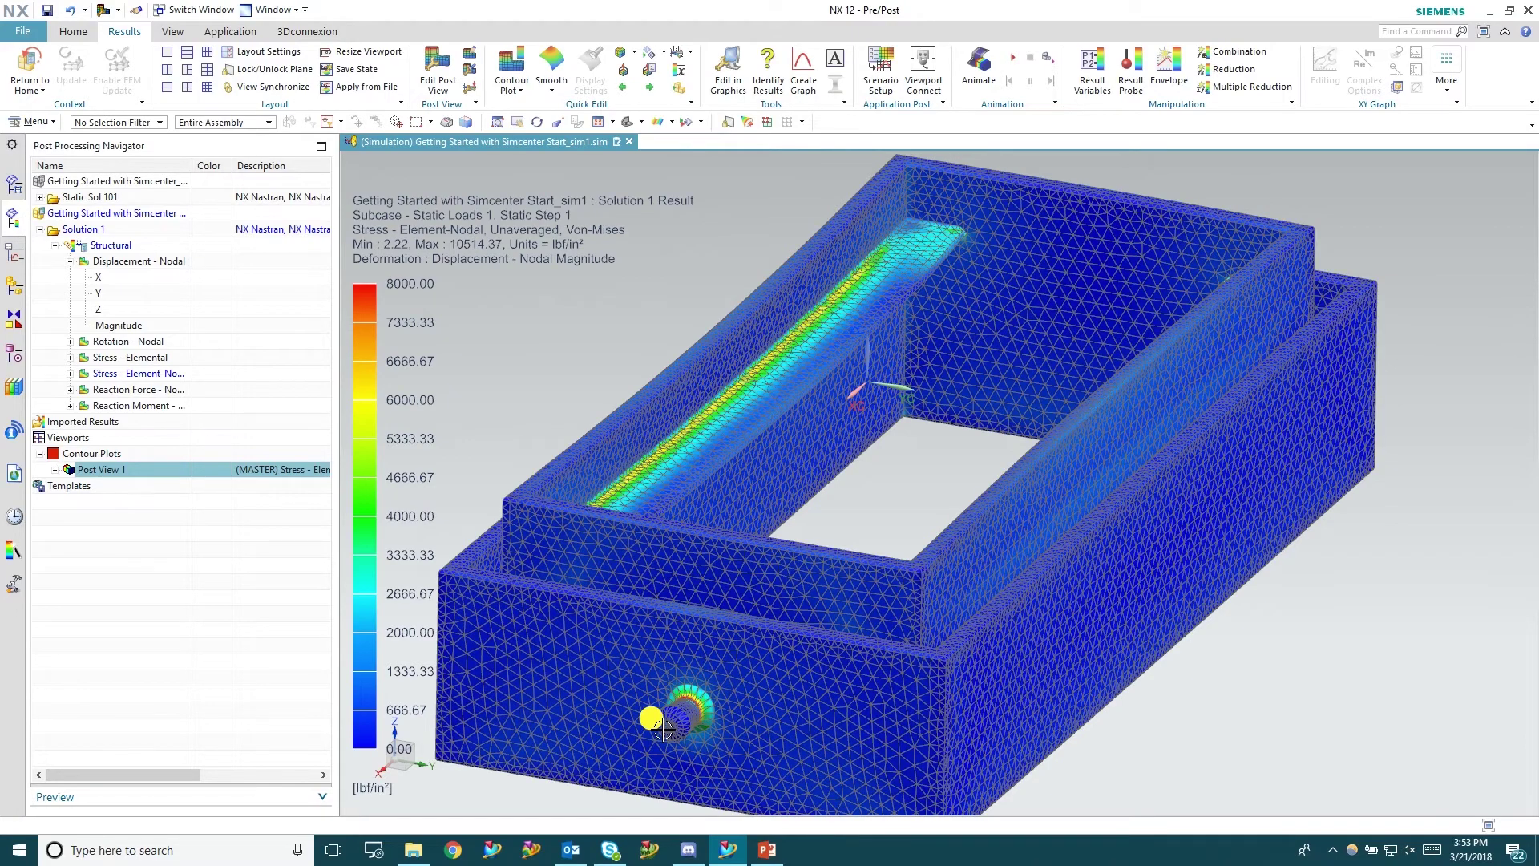
{"action": "middle_click_drag", "start_coordinate": [647, 713], "coordinate": [702, 754]}
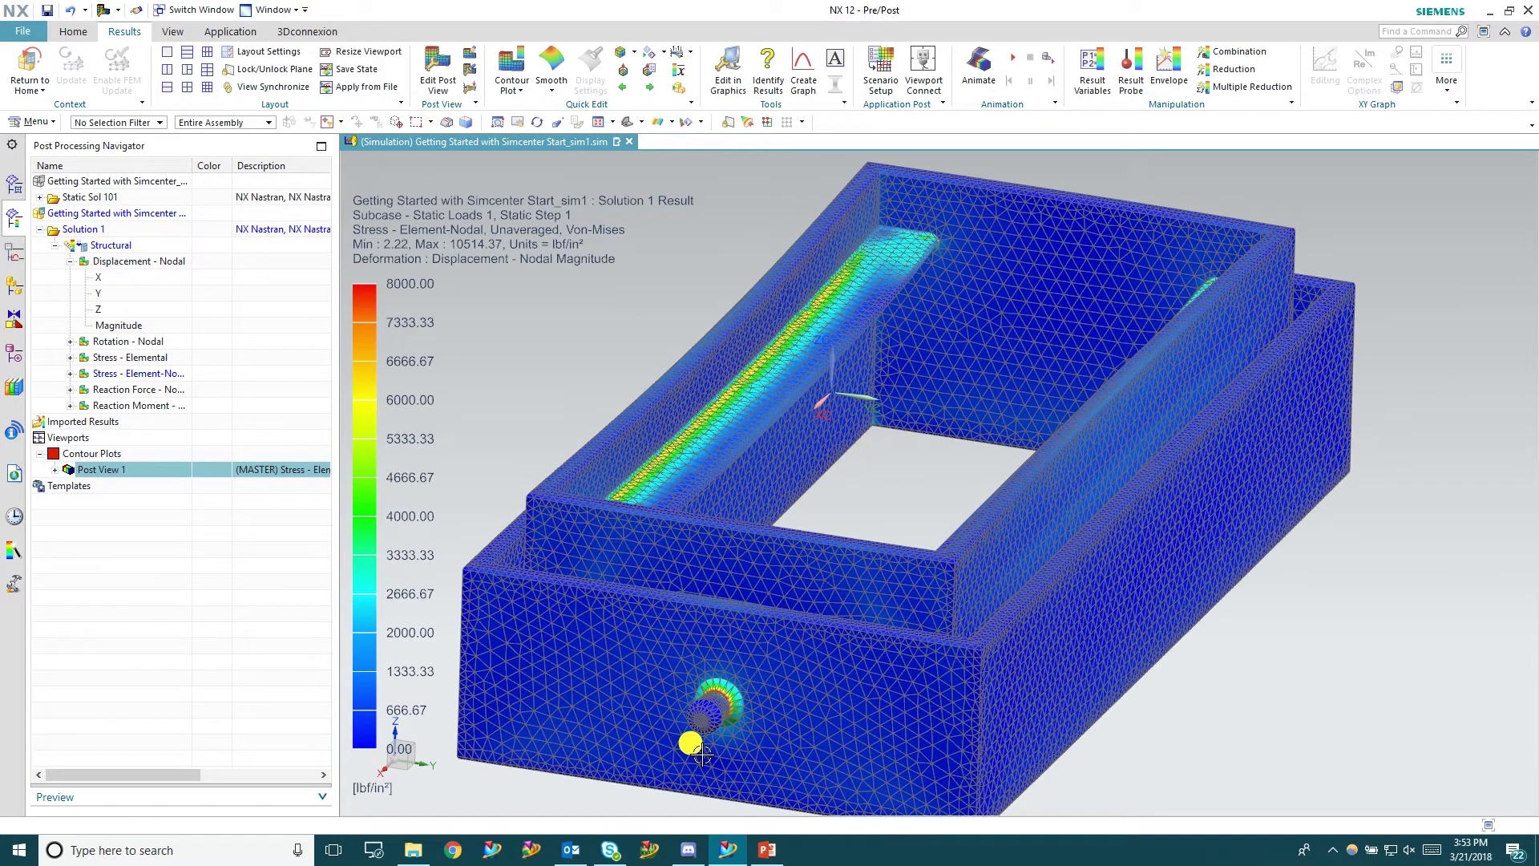